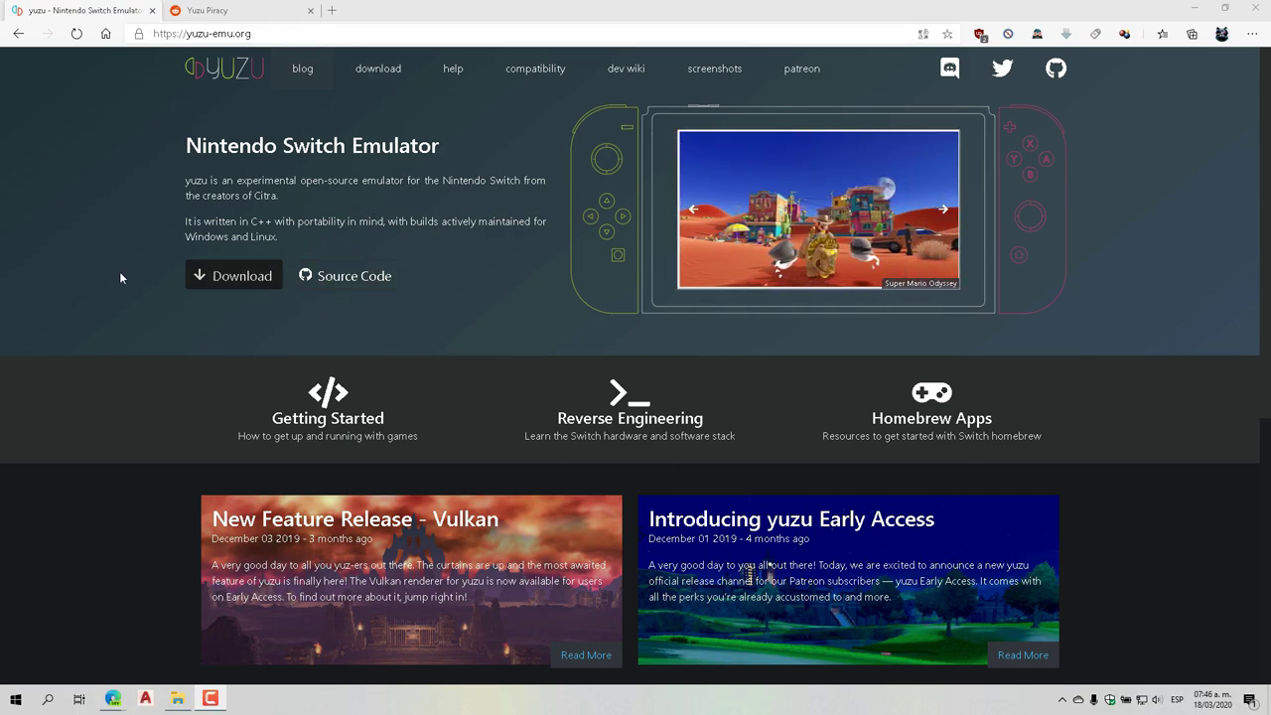
Download the yuzu Windows x64 installer, launch yuzu_install.exe, and minimise Edge
click(244, 281)
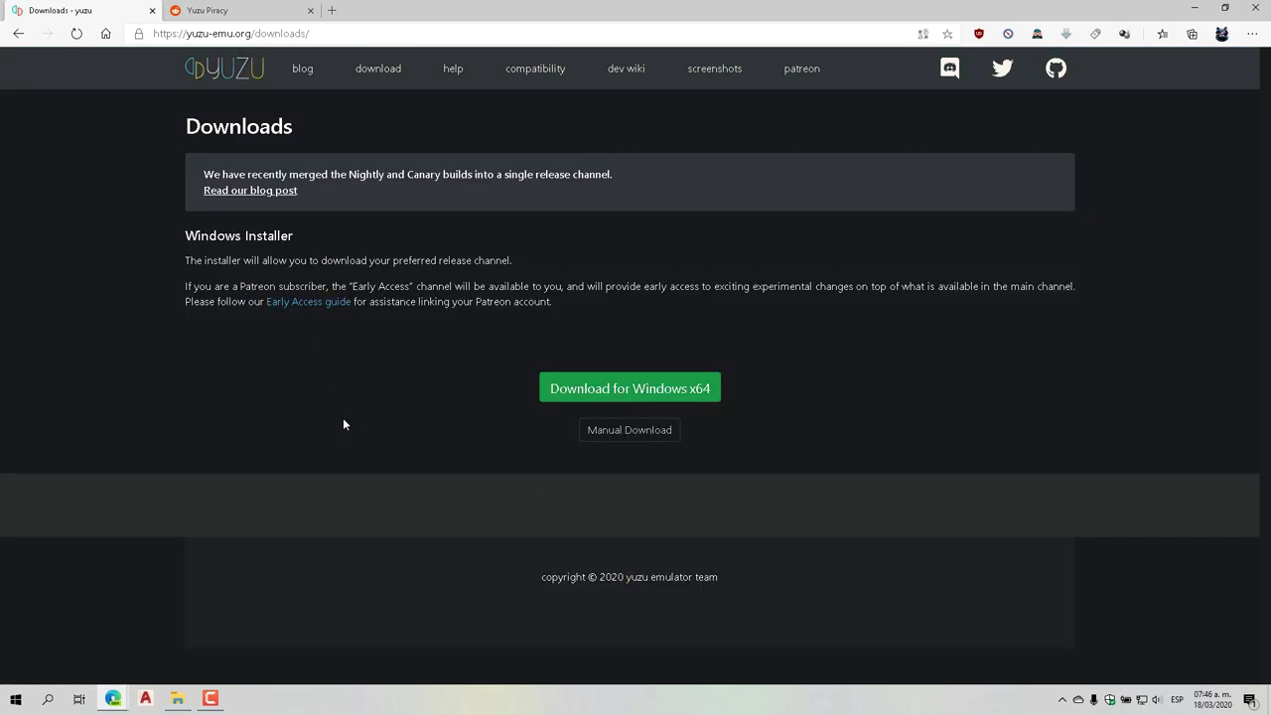
click(636, 395)
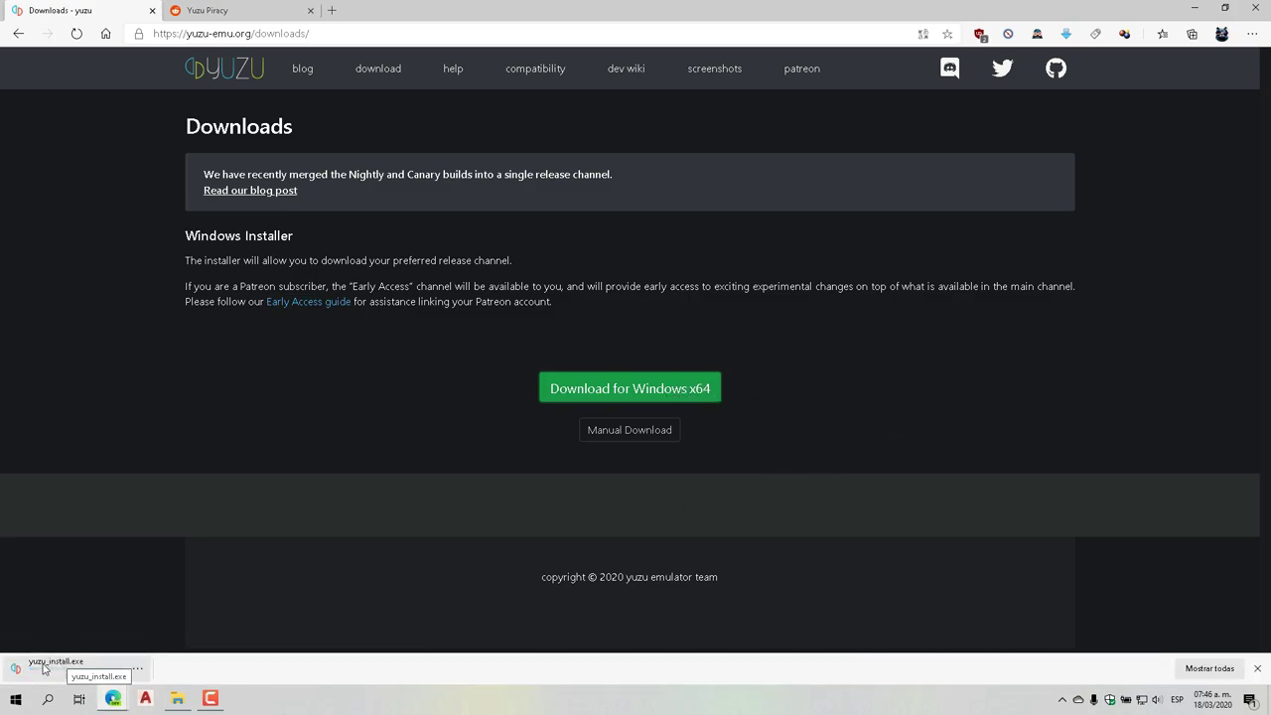
click(65, 666)
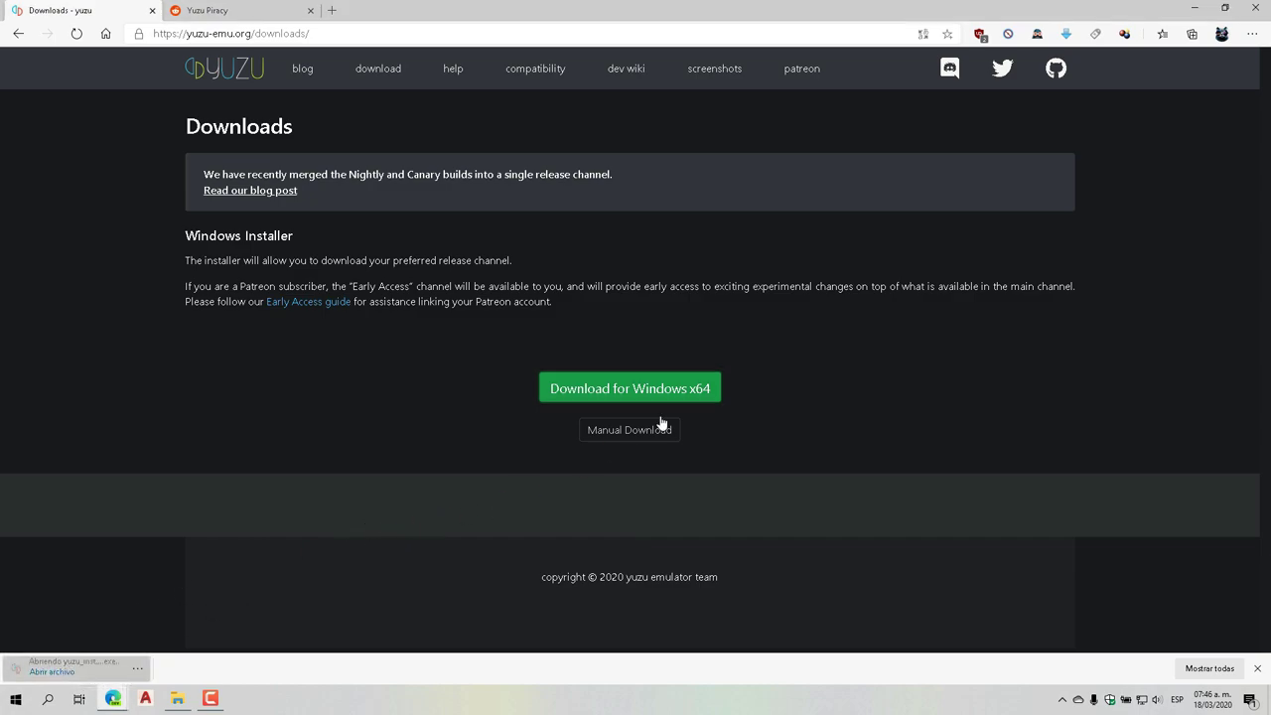
click(1197, 10)
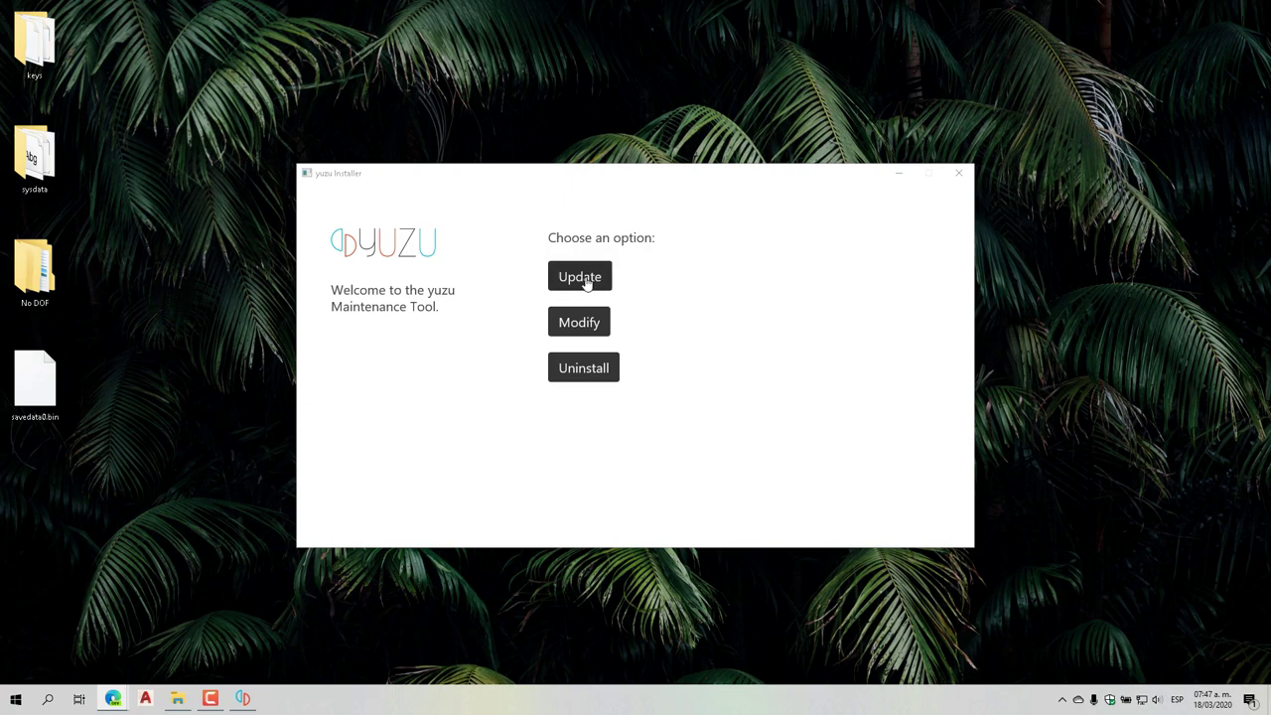
Run the Maintenance Tool's update check, which reports yuzu is already up to date
click(583, 282)
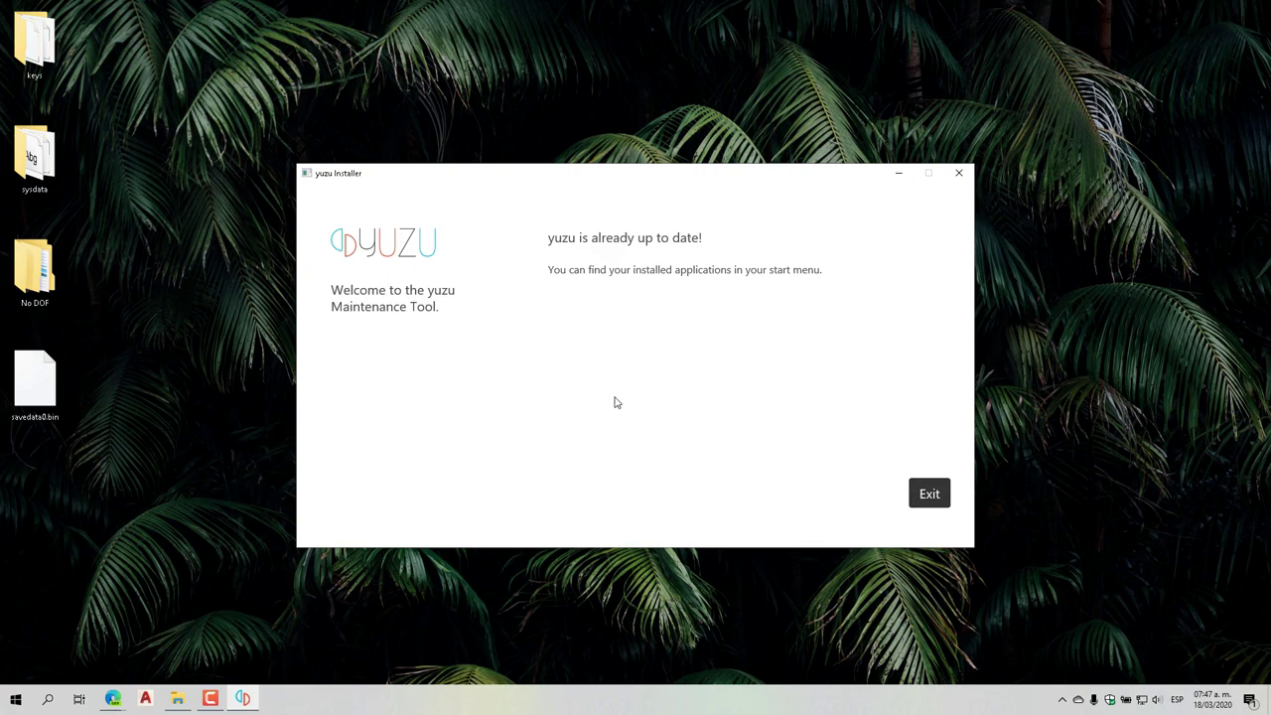
Close the Maintenance Tool and launch yuzu from its Start menu app group
click(928, 501)
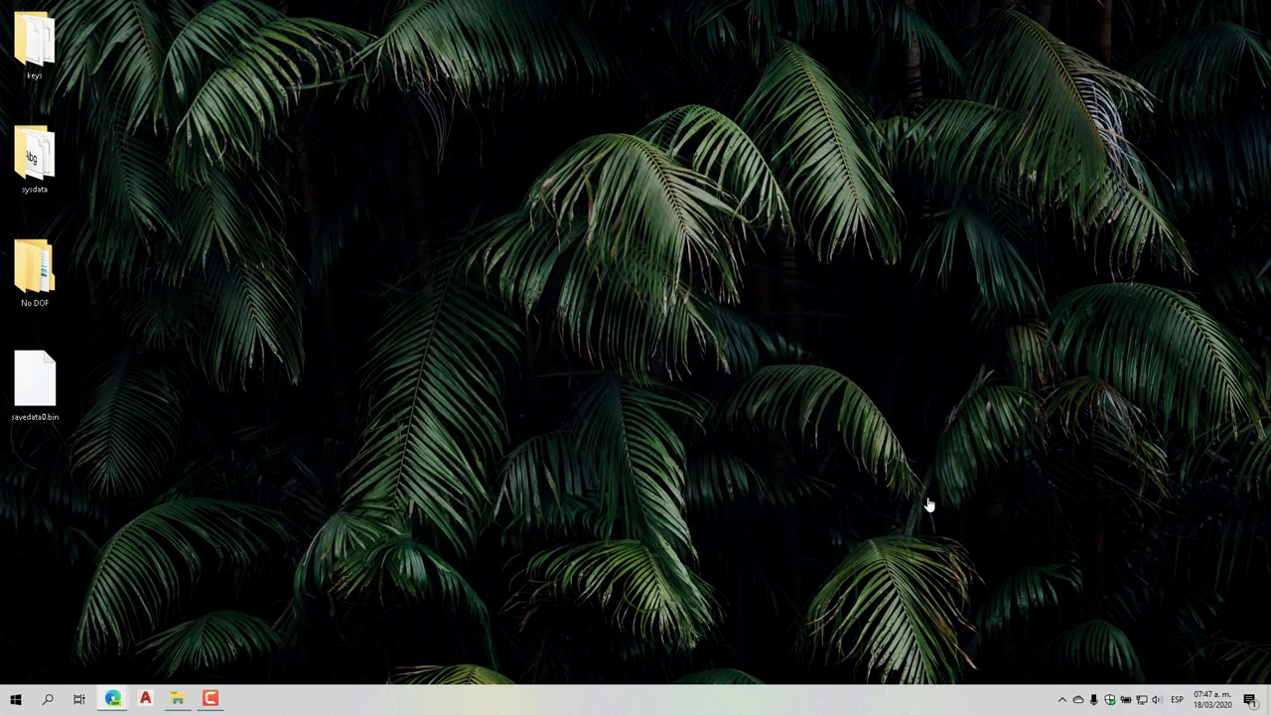
click(16, 699)
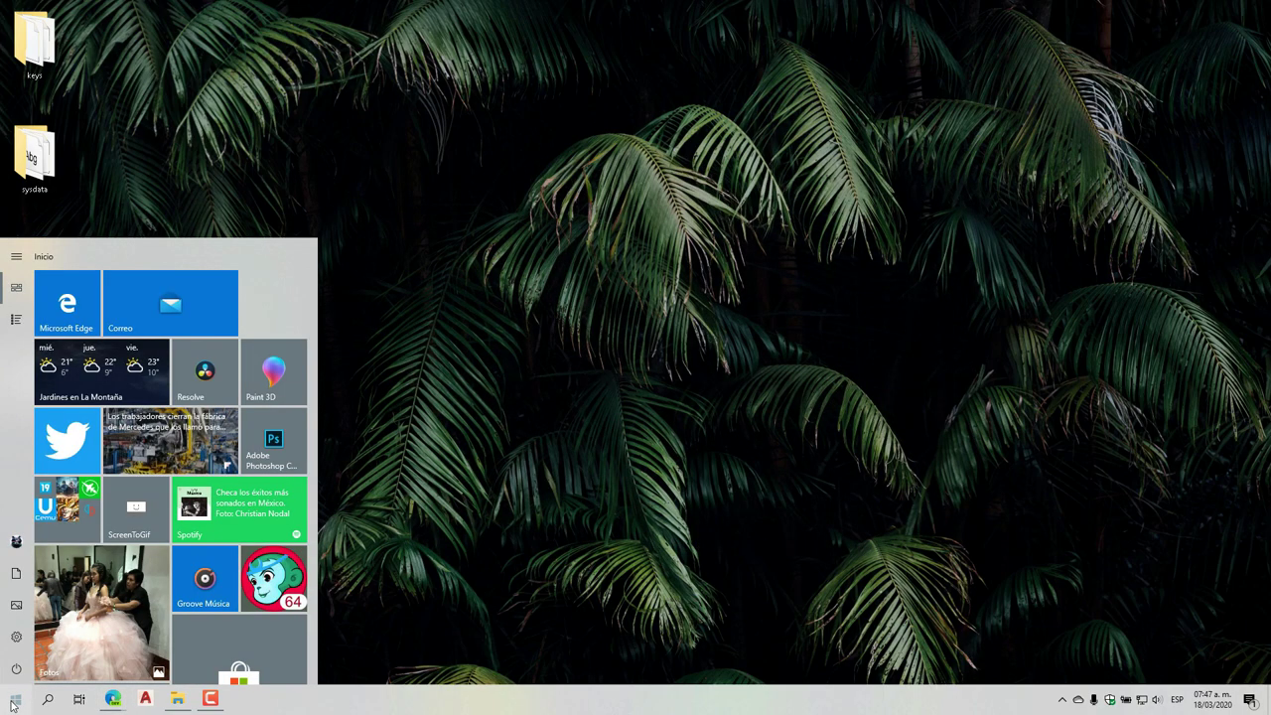
click(85, 522)
click(132, 597)
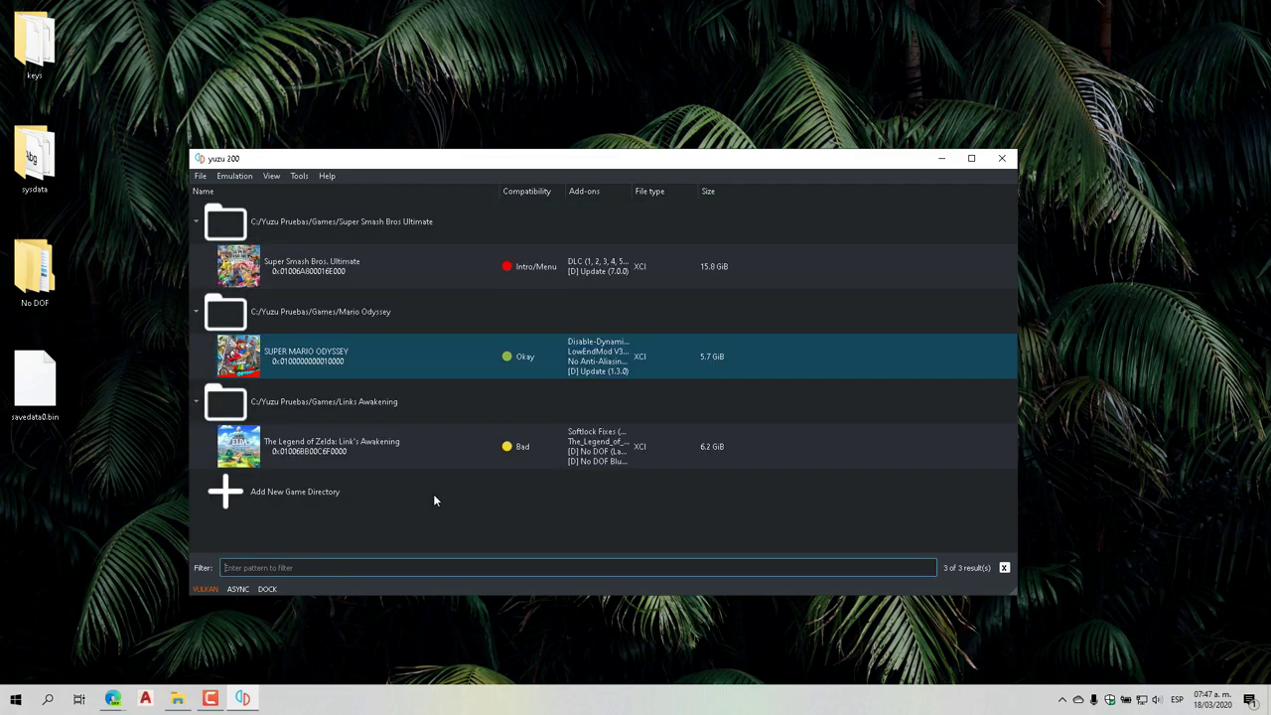
Begin adding a new game directory, then cancel so the directories stay unchanged
click(421, 497)
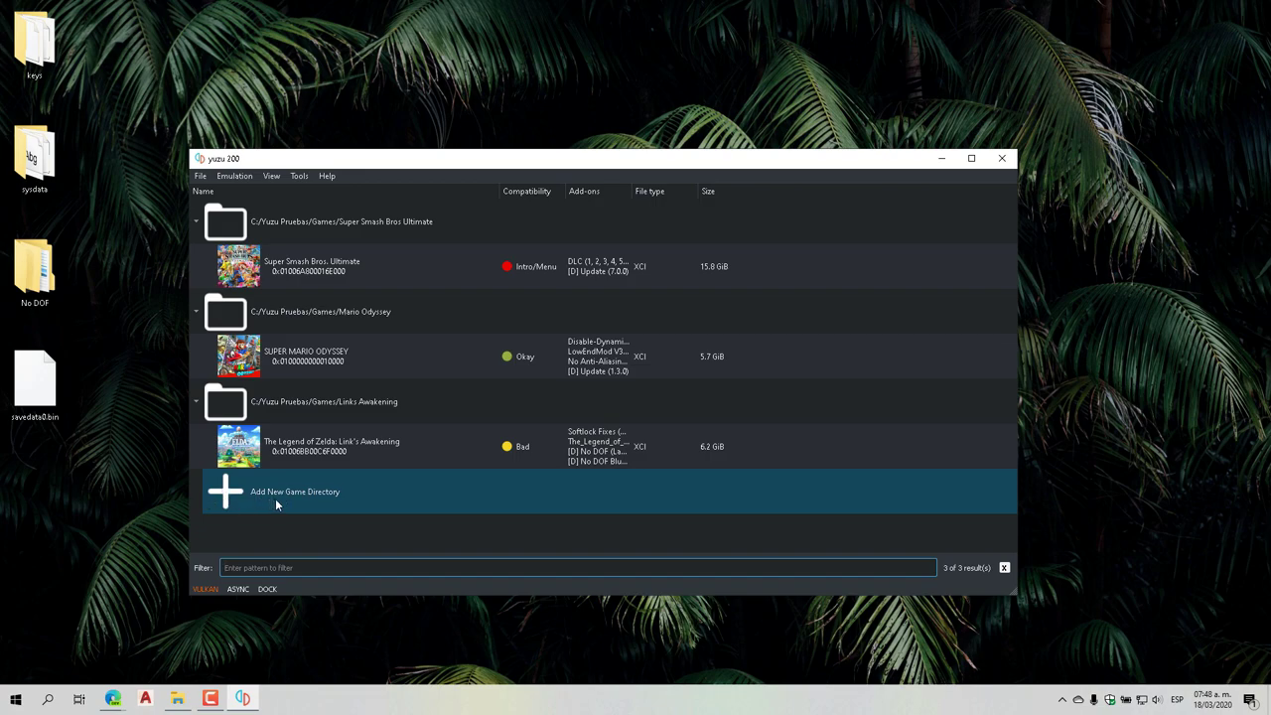
double_click(236, 494)
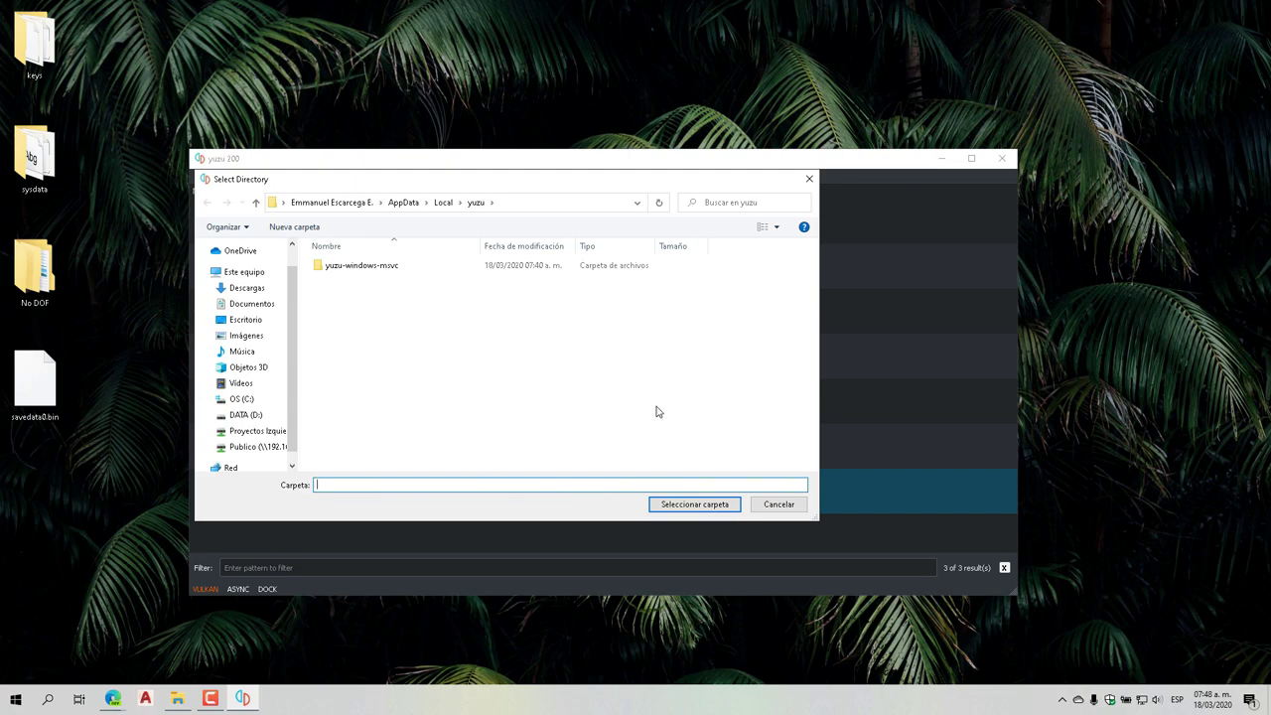
click(772, 507)
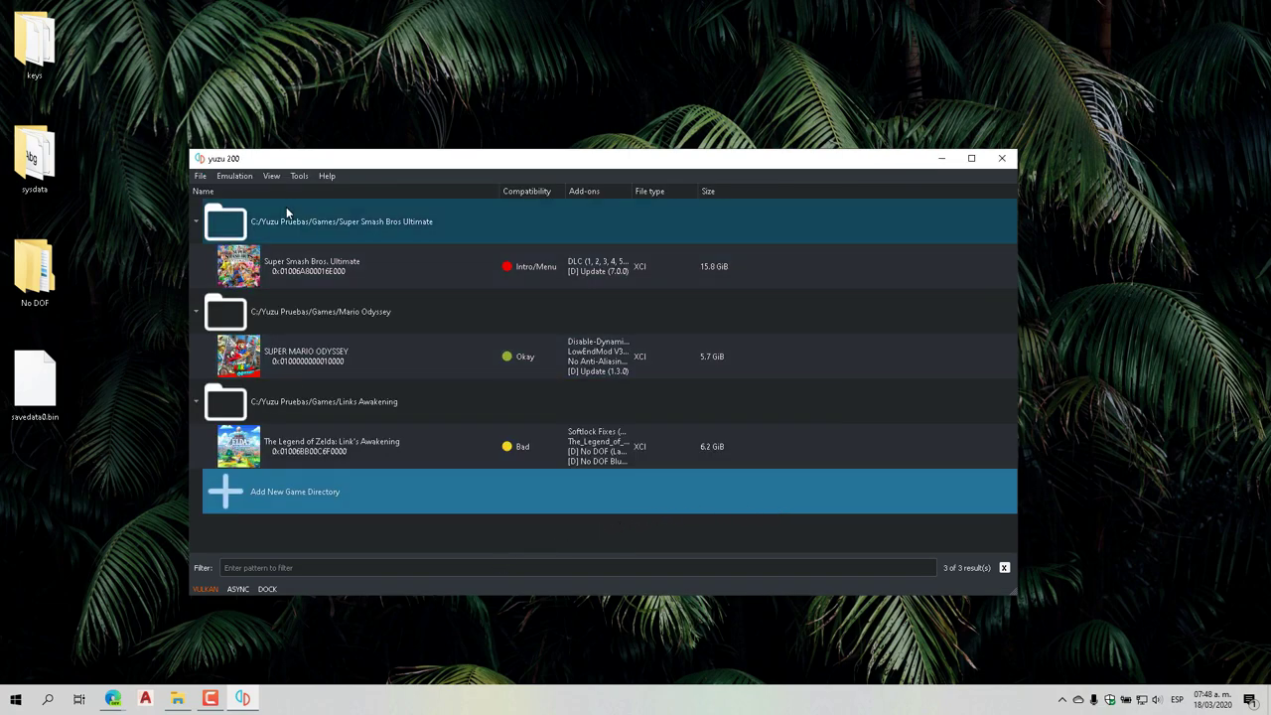
In Emulation > Configure, browse the Web, Debug and UI tabs and keep the Dark theme
click(236, 182)
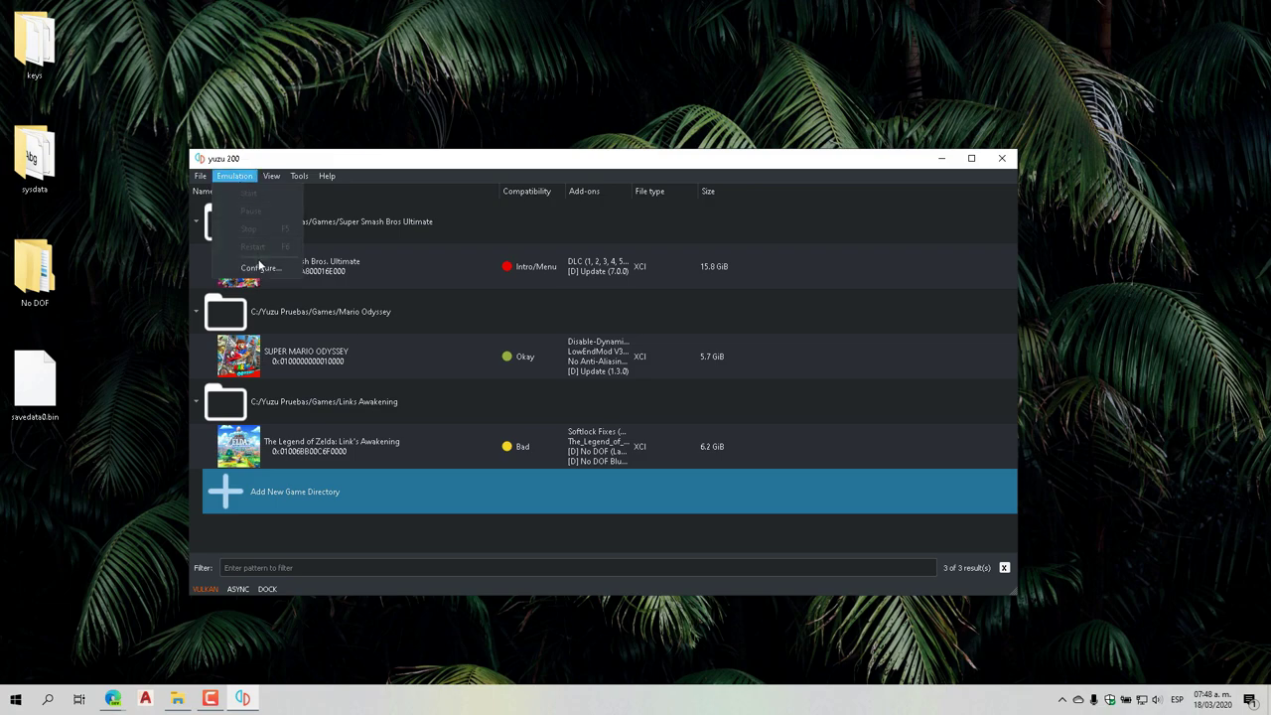
click(260, 273)
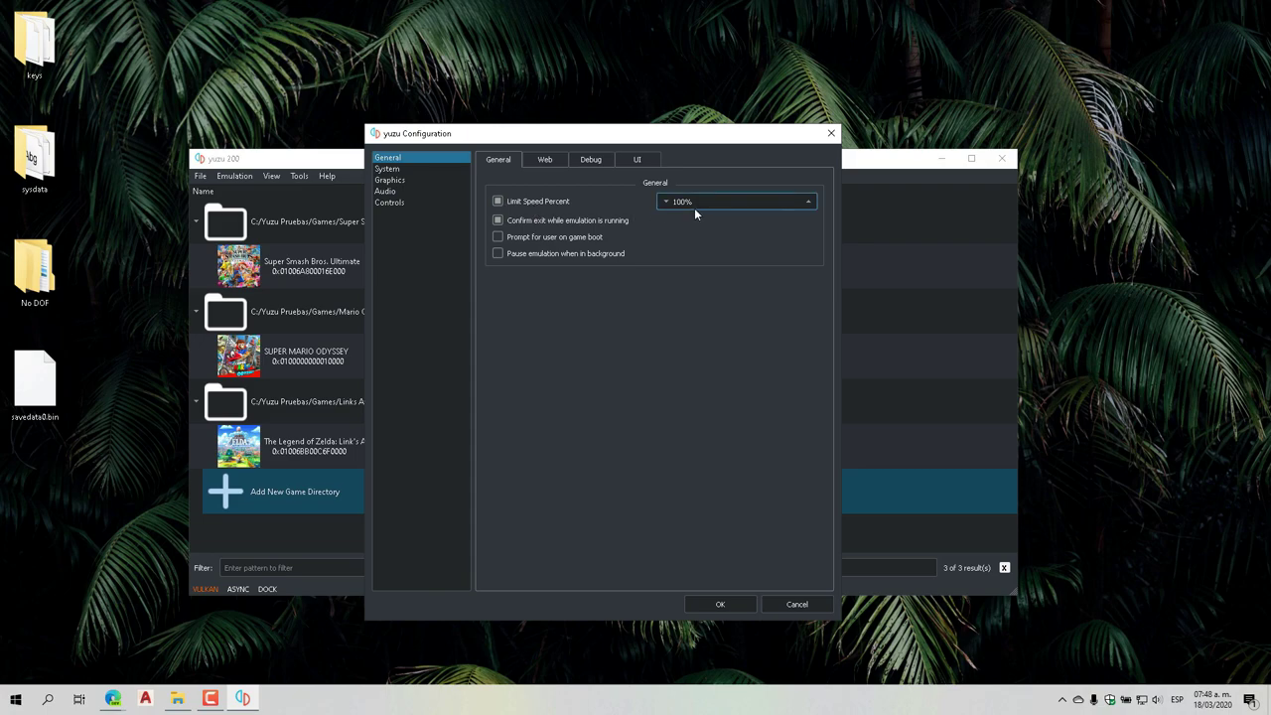
click(542, 160)
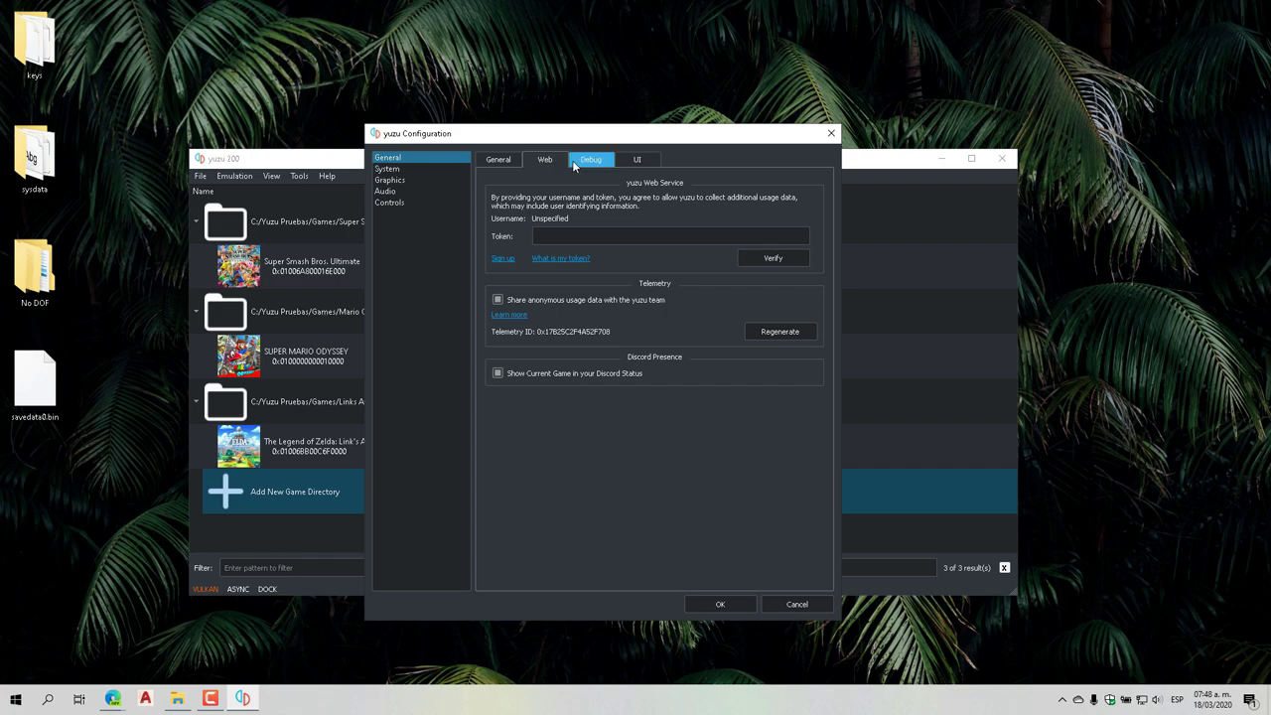
click(588, 161)
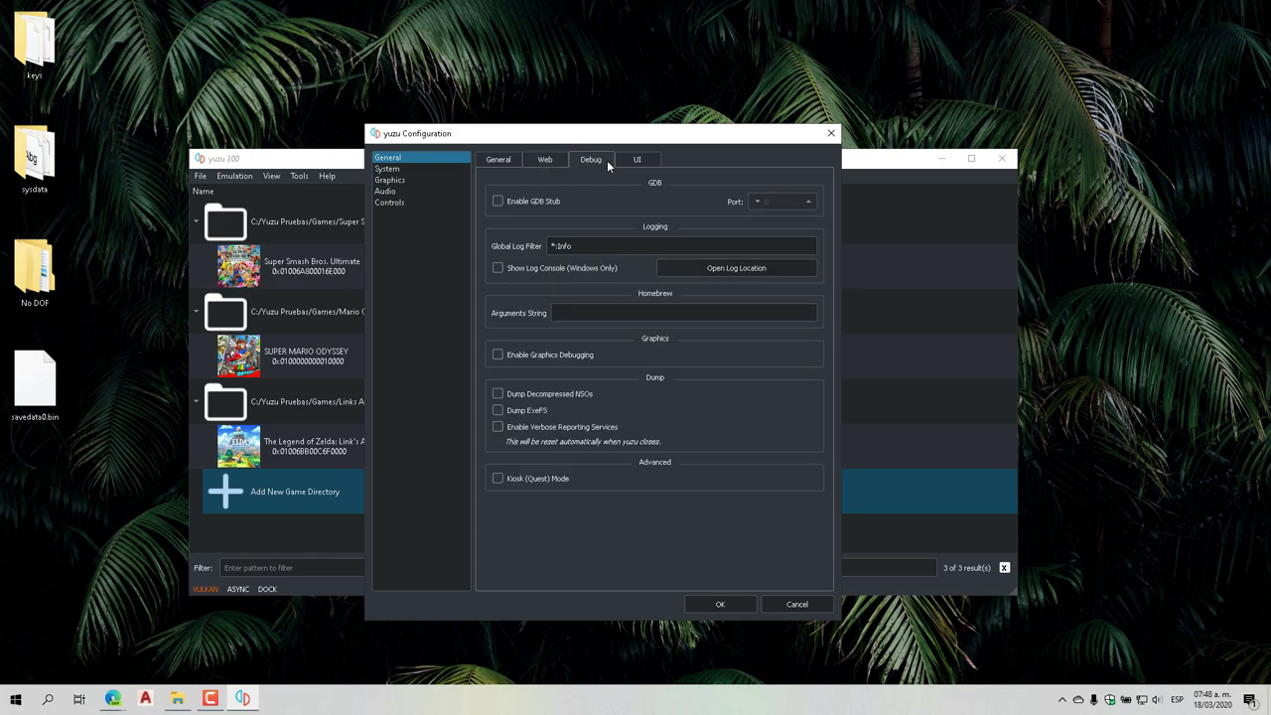
click(638, 160)
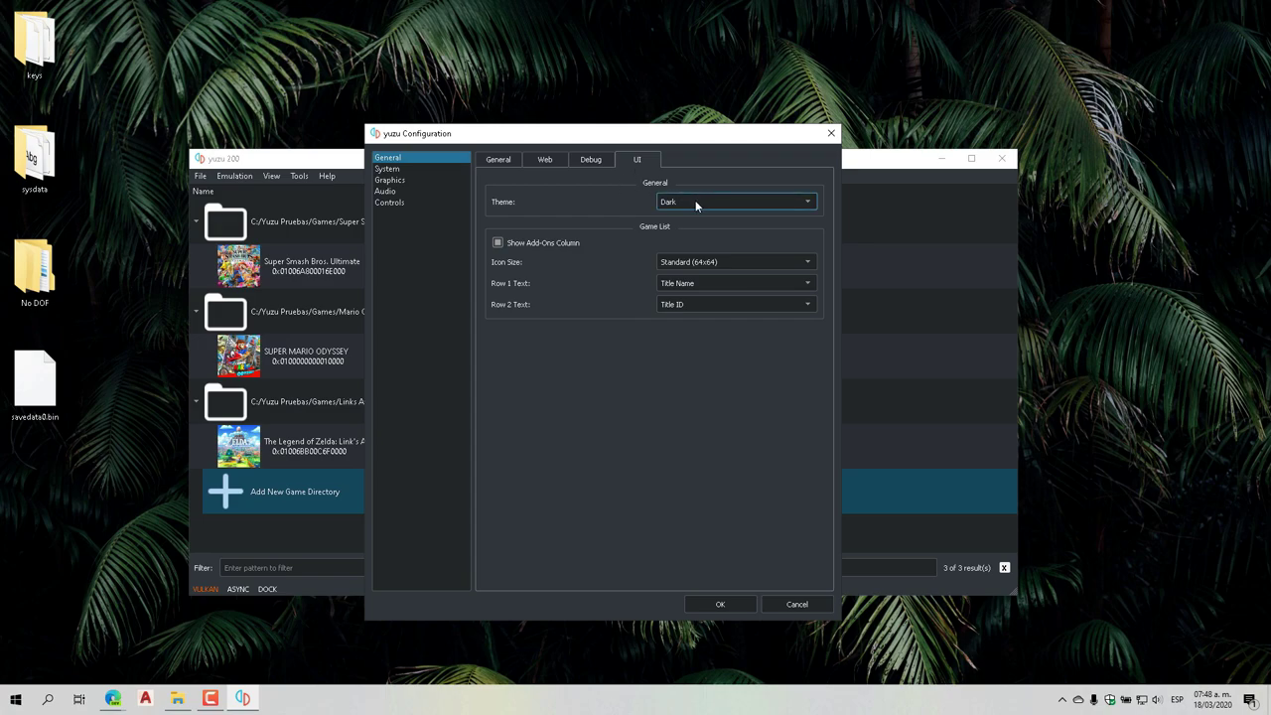
click(695, 202)
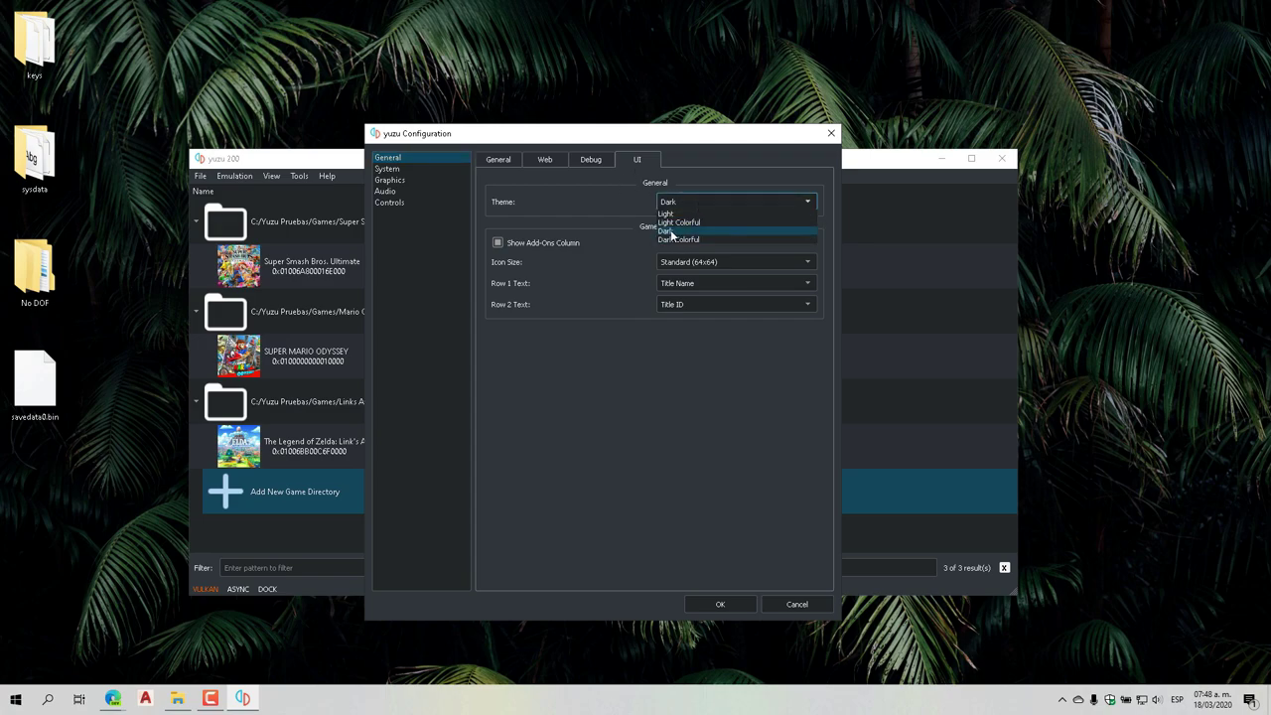
click(652, 199)
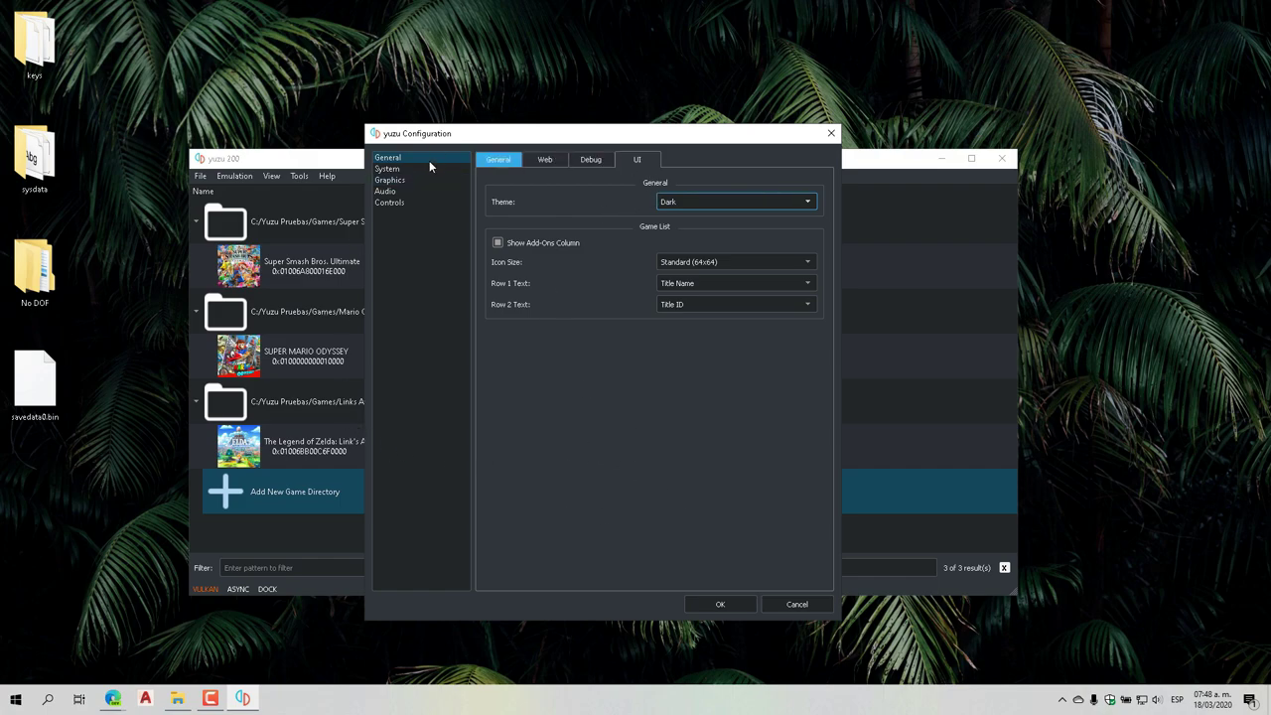
In System settings keep Spanish as the language and set sound output to Stereo
click(392, 169)
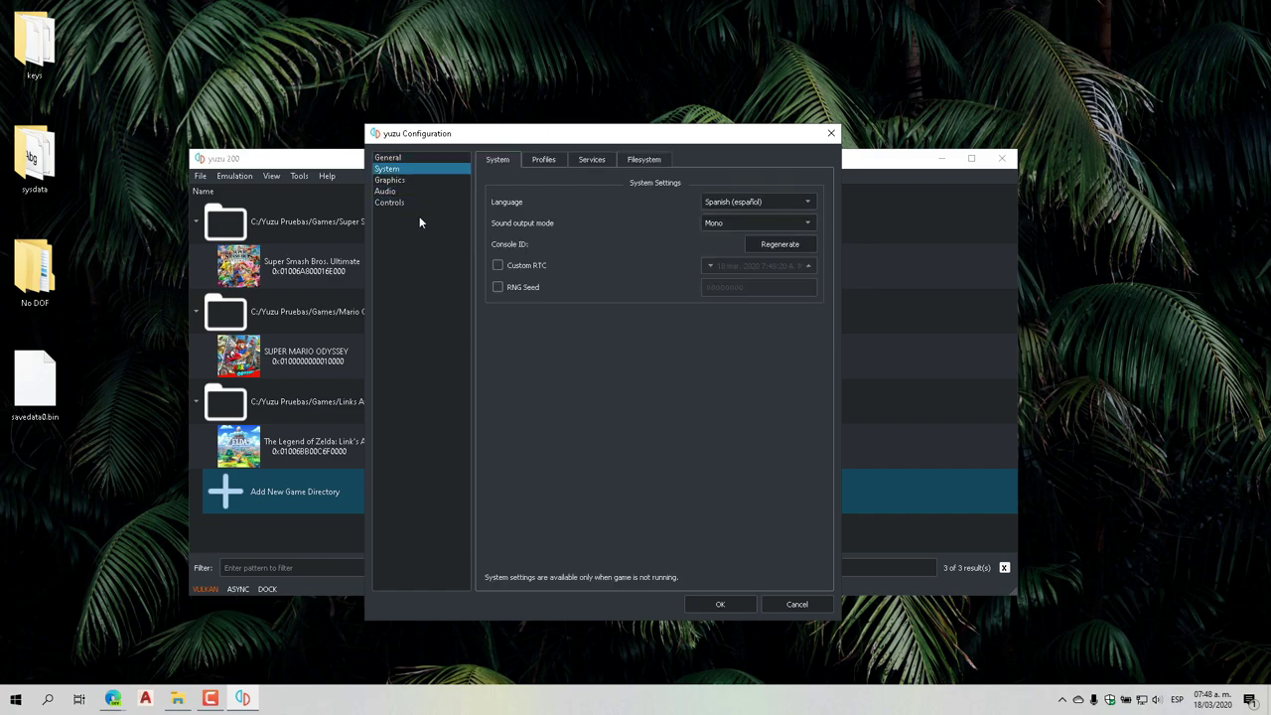
click(792, 205)
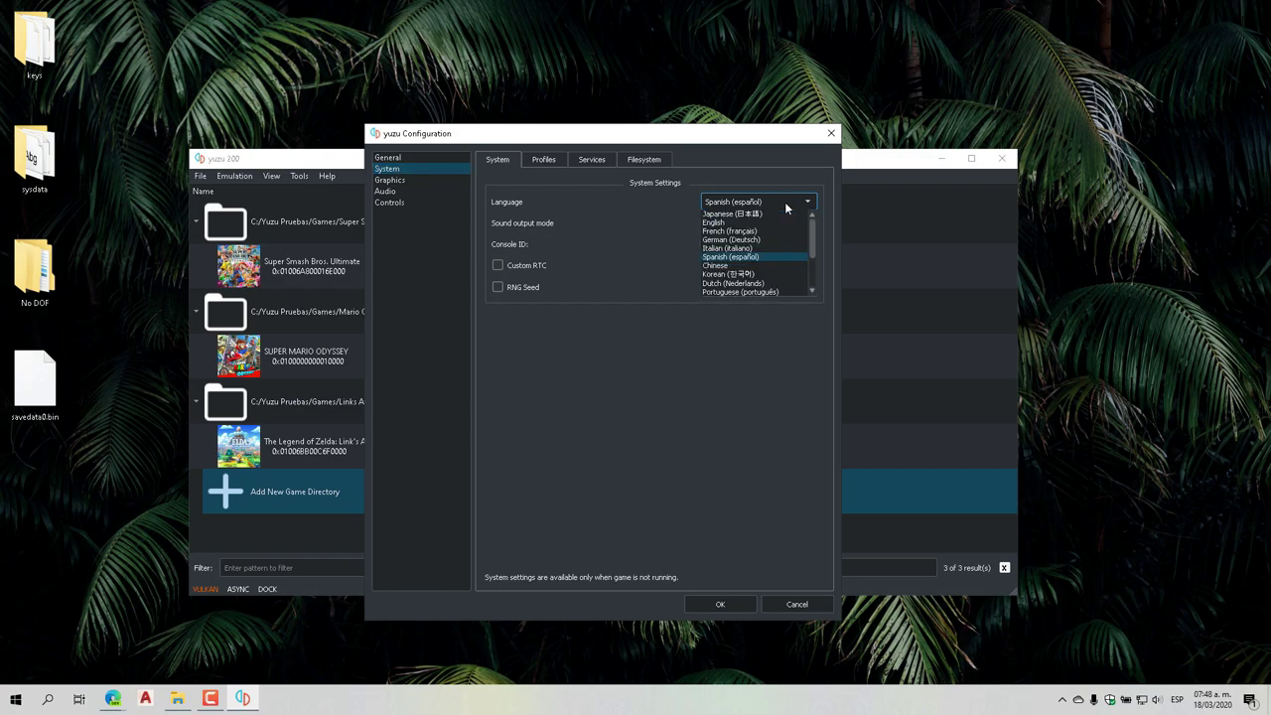
click(736, 257)
click(732, 223)
click(721, 244)
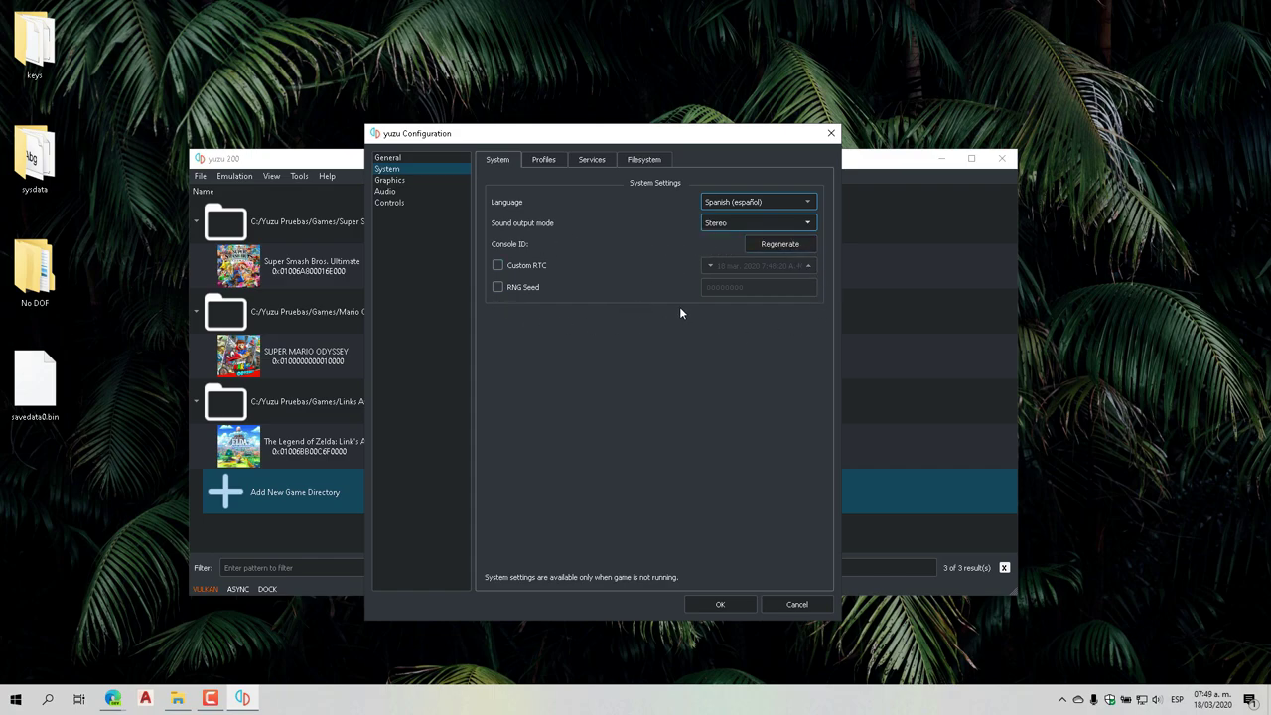
Inspect the yuzu user profile, starting and cancelling a rename so it stays unchanged
click(544, 162)
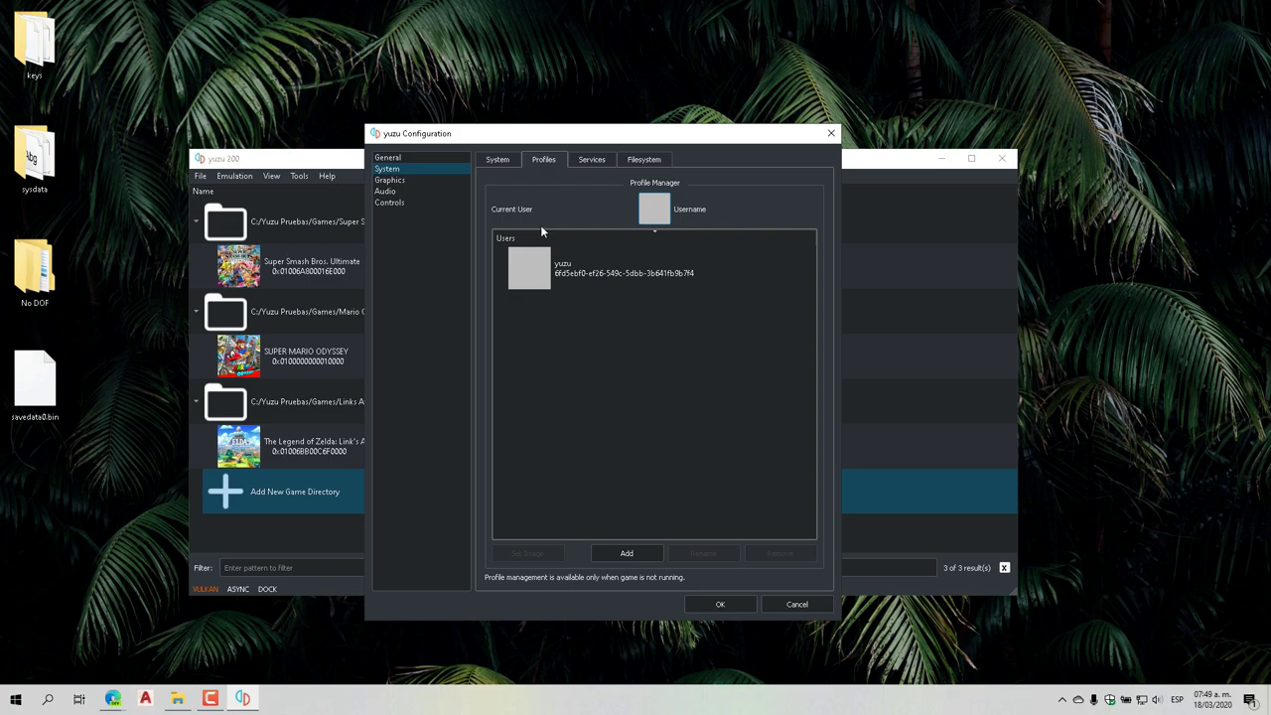
click(576, 281)
click(613, 283)
click(705, 553)
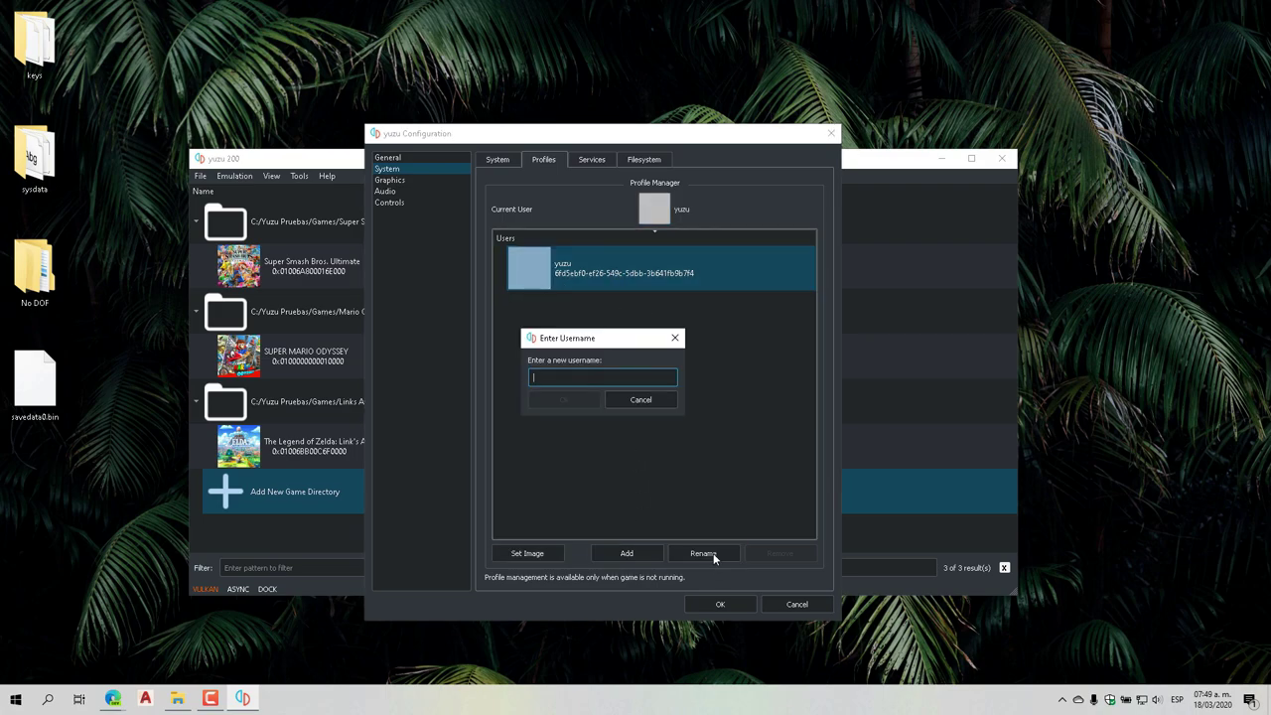
click(631, 402)
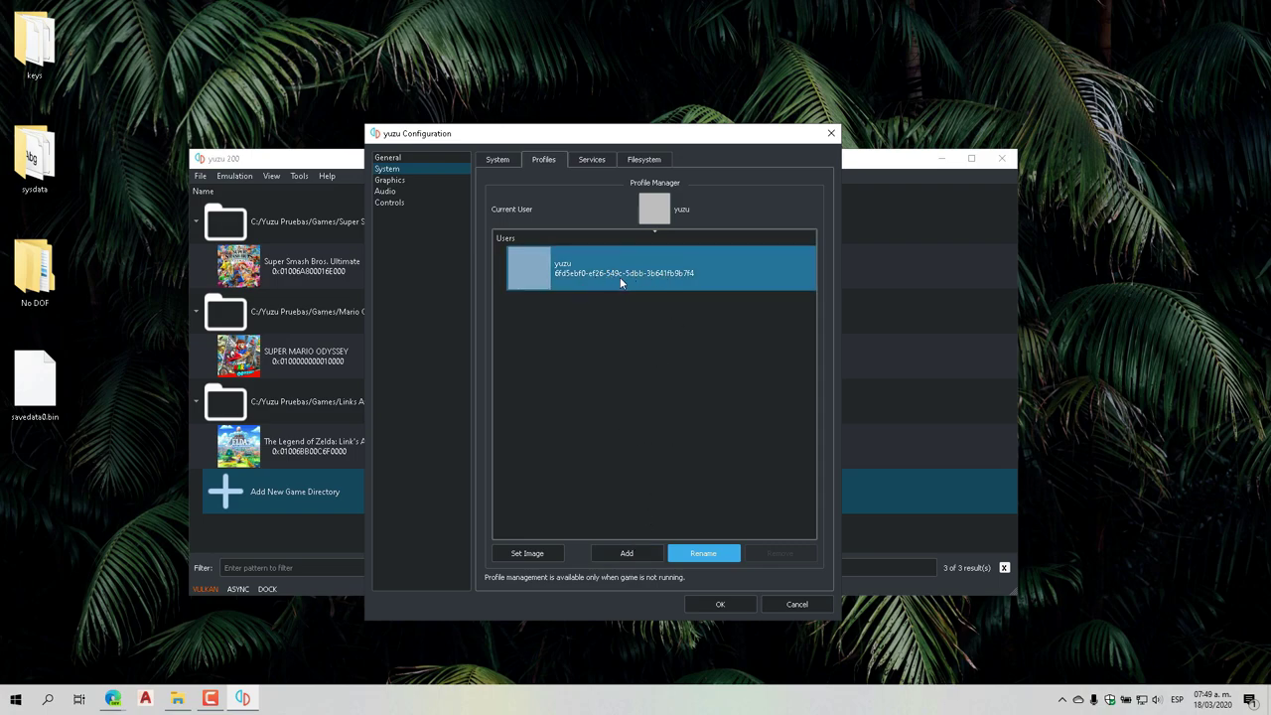
click(593, 163)
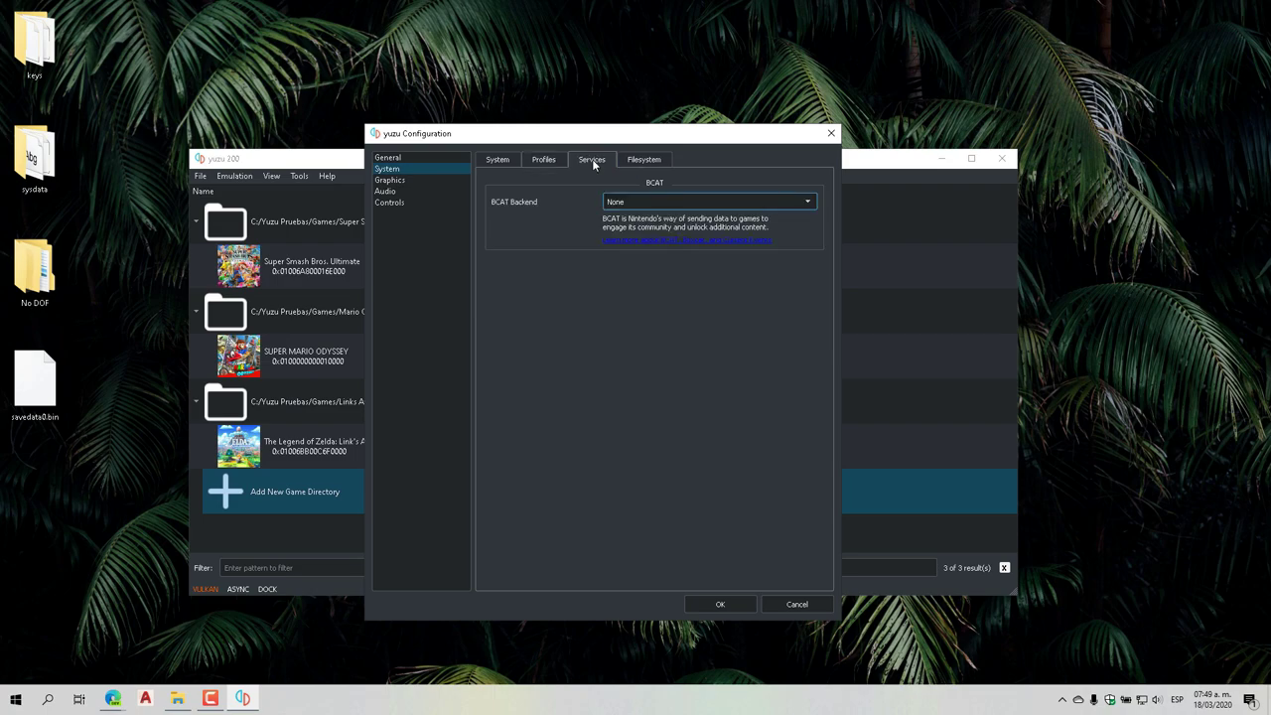
Keep BCAT Backend at None, look over the Filesystem storage paths, then switch to Graphics
click(640, 202)
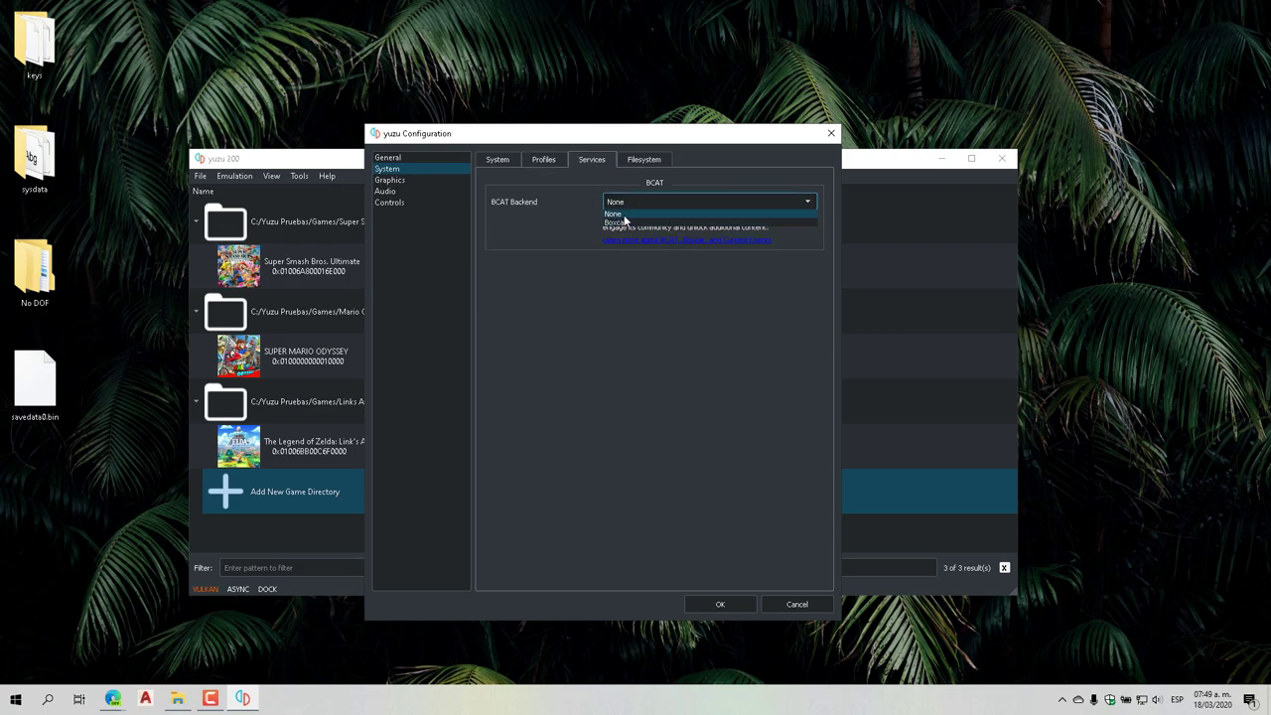
click(613, 213)
click(636, 161)
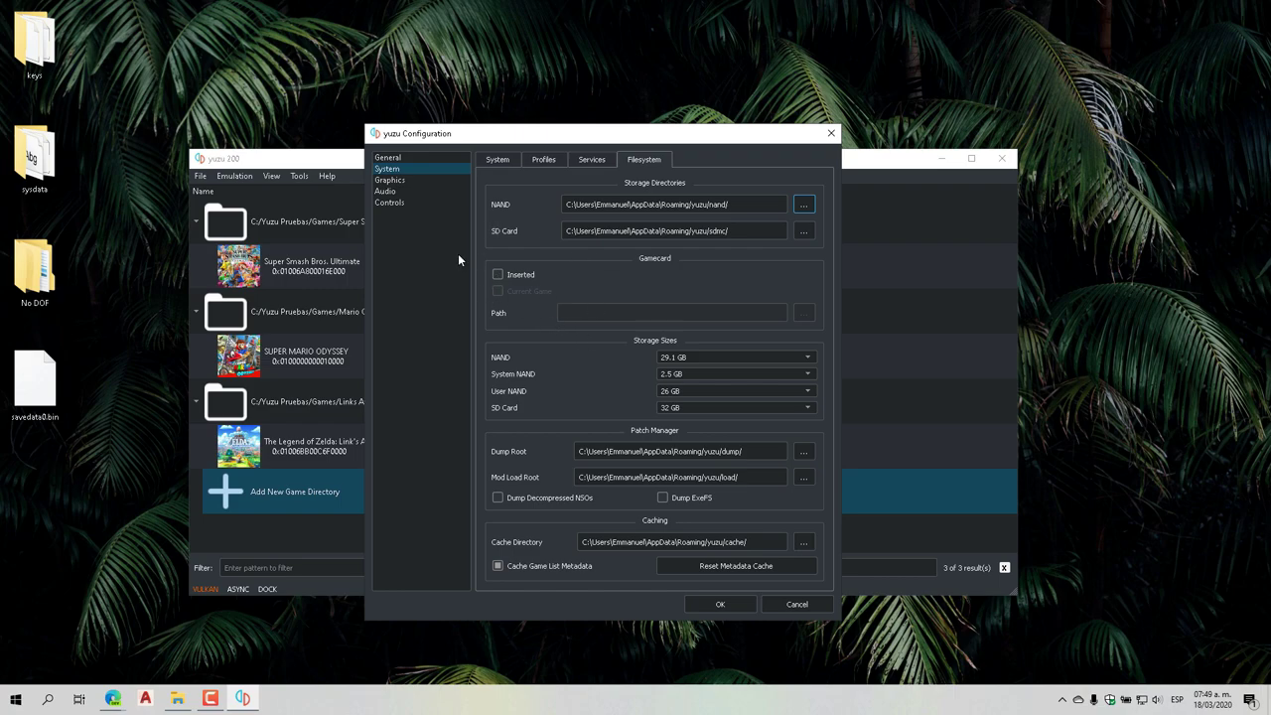
click(389, 180)
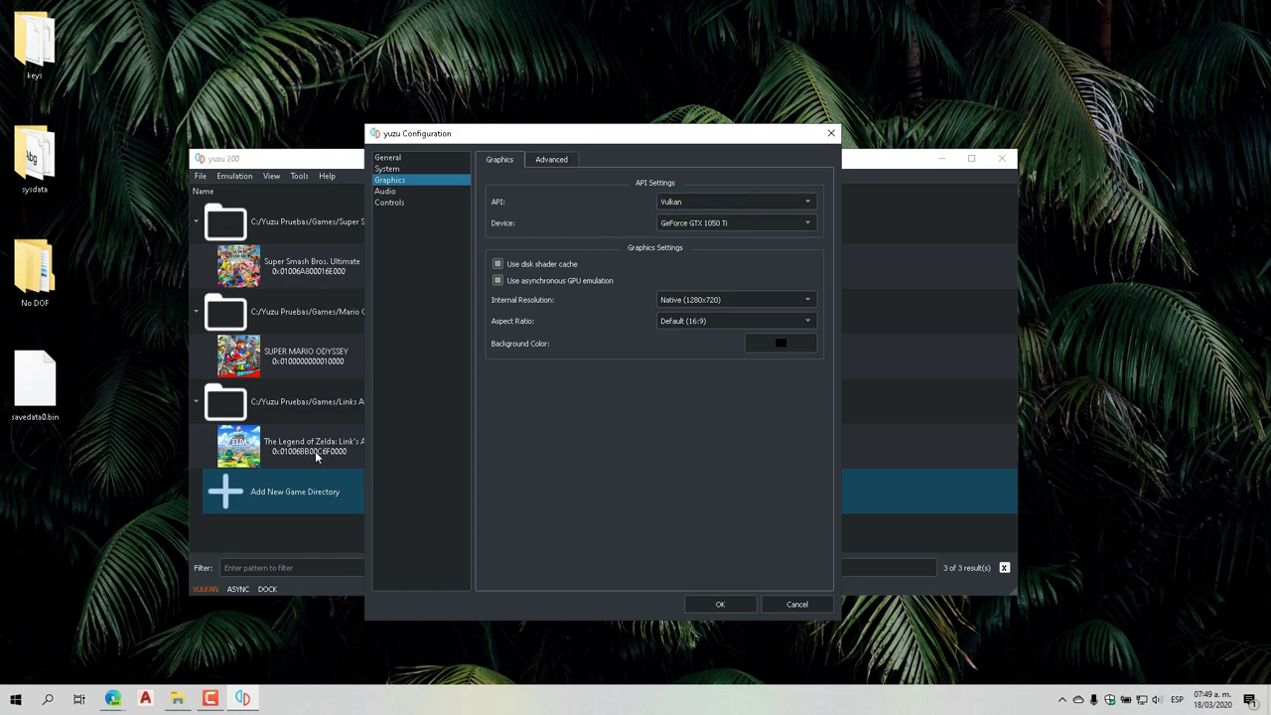
Keep Vulkan as the graphics API, enable the disk shader cache, and view the Advanced graphics tab
click(690, 203)
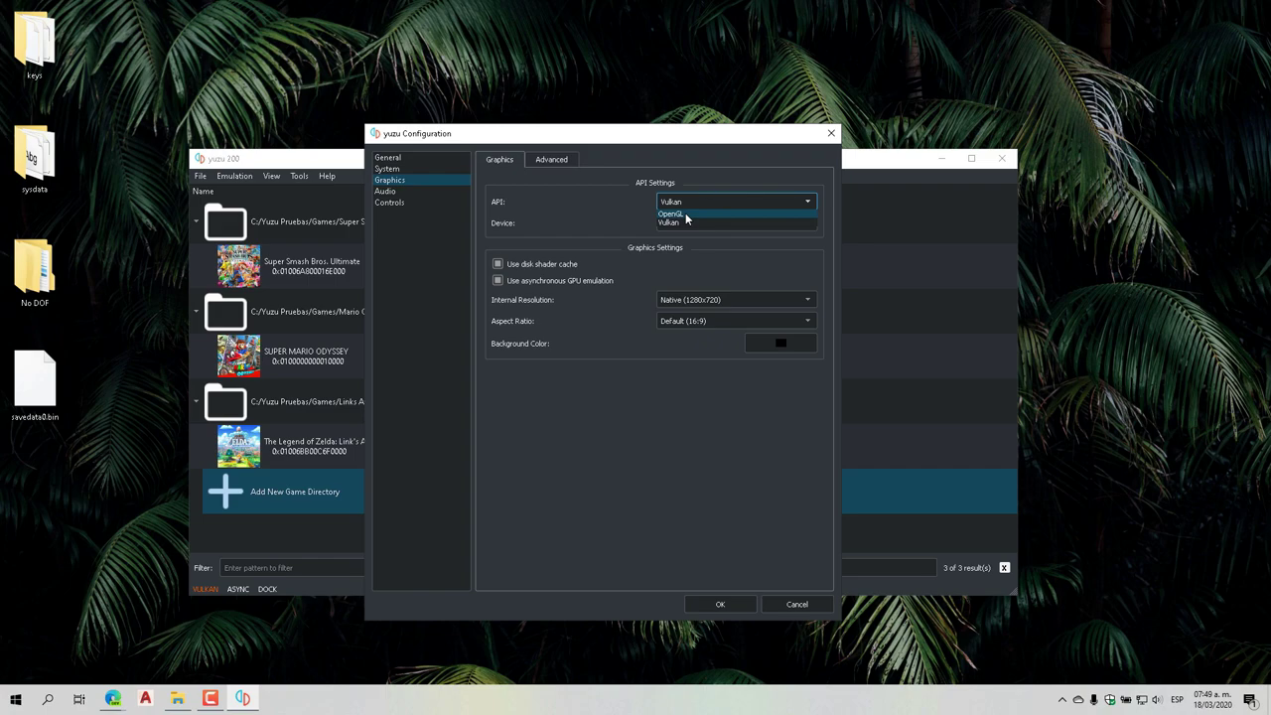
click(689, 202)
click(522, 266)
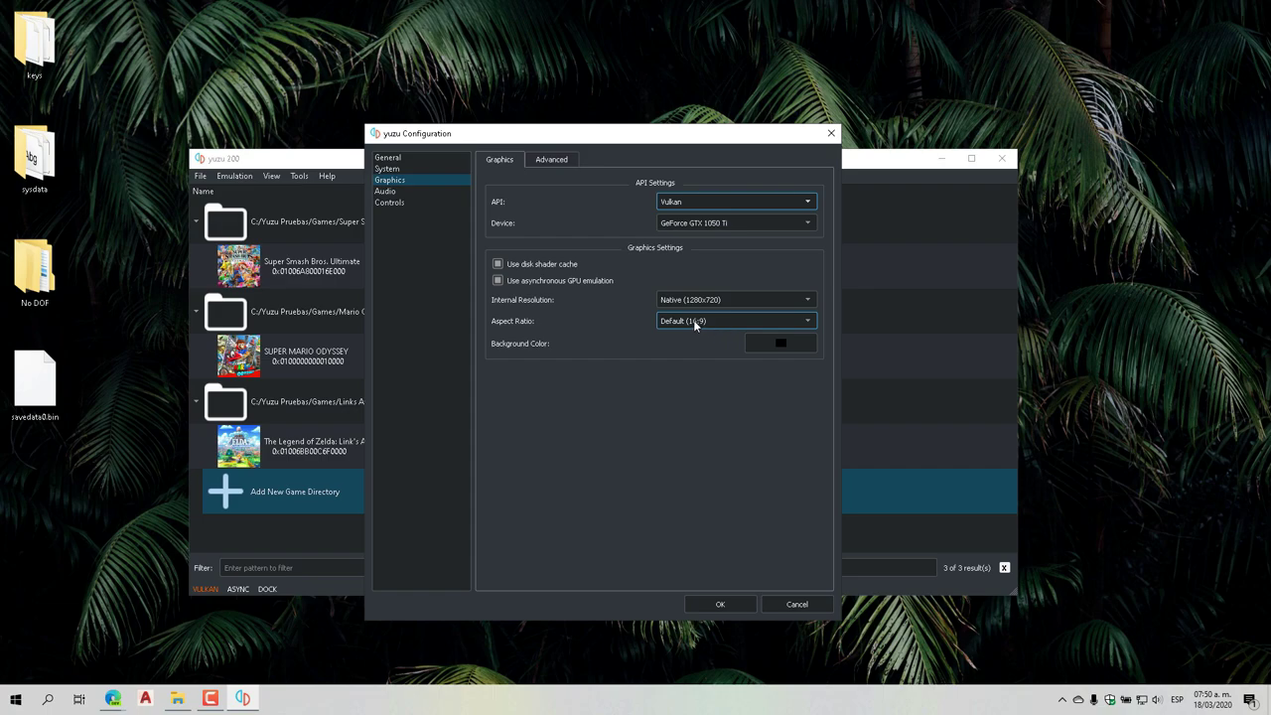
click(556, 159)
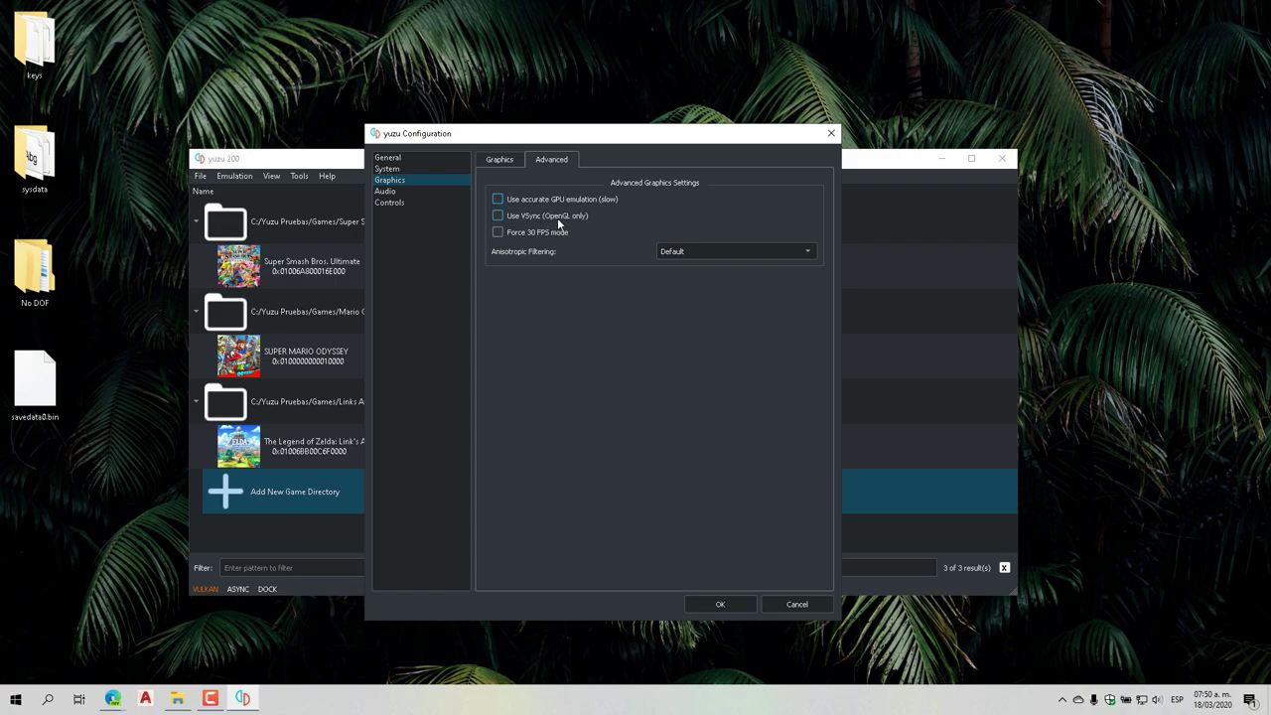
mouse_move(559, 221)
Change Player 1's controller type from Dual Joycons to Pro Controller in Custom Input Settings
click(384, 191)
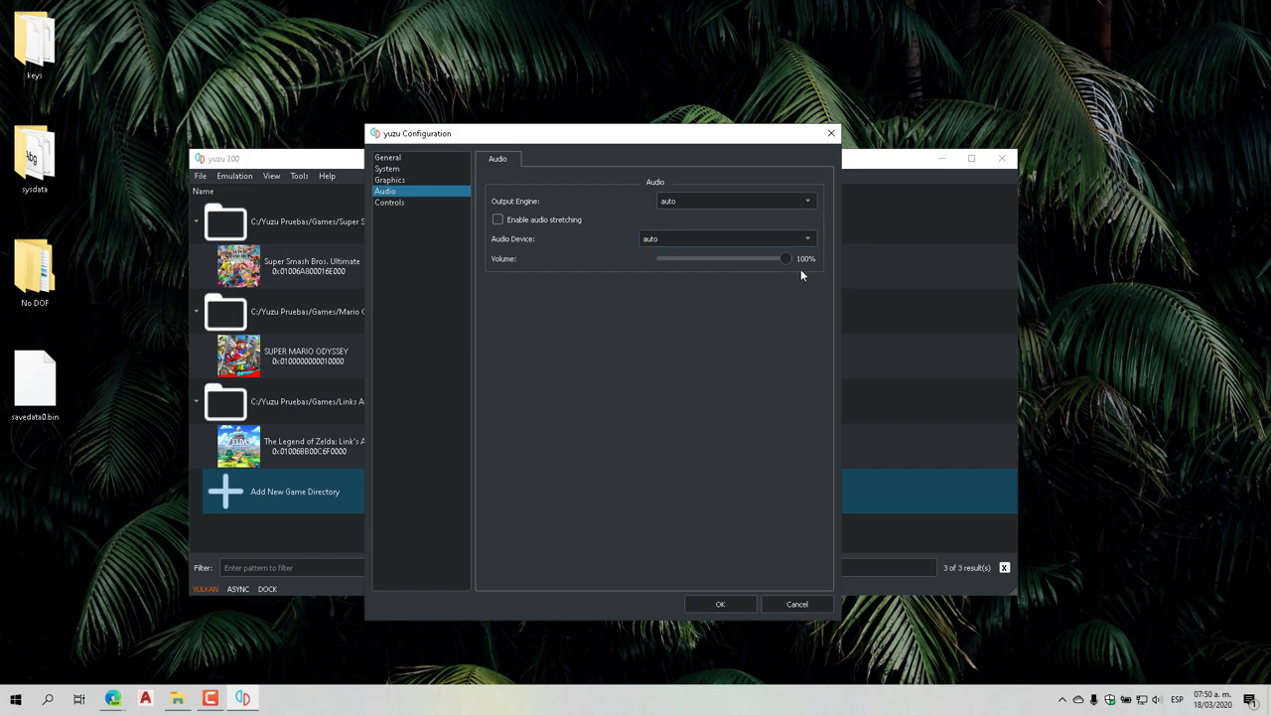
click(399, 204)
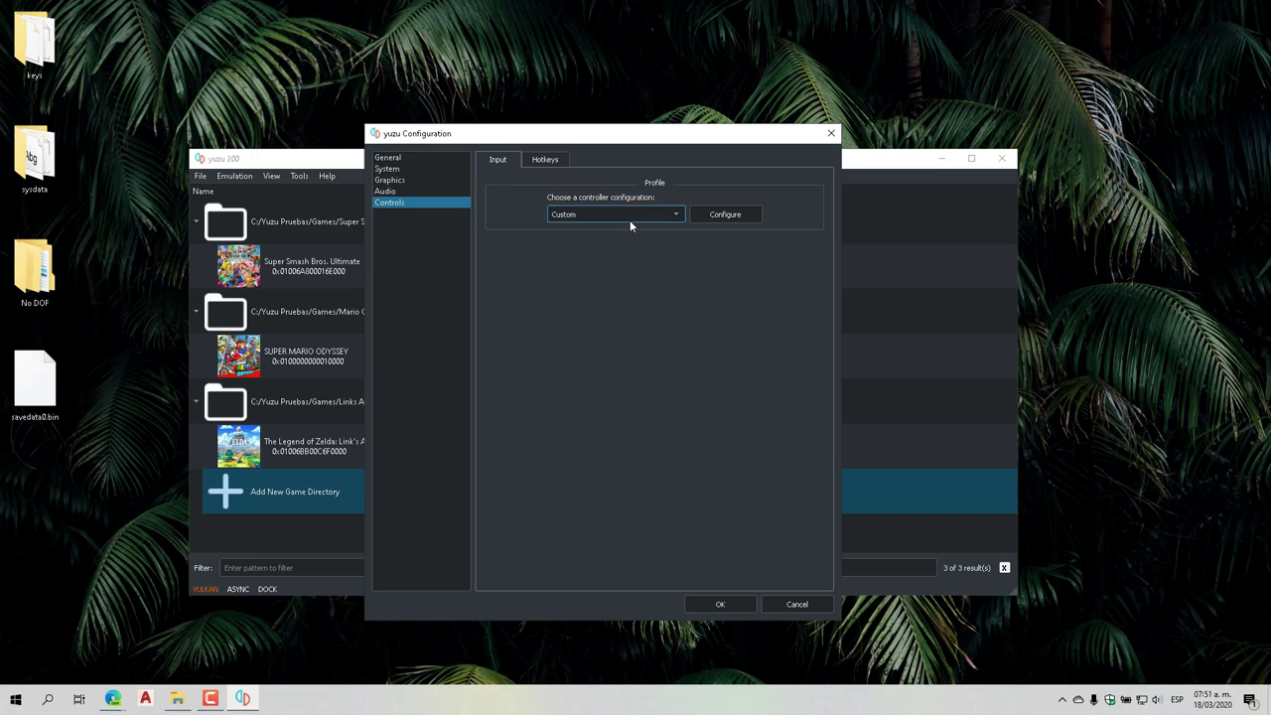
click(736, 218)
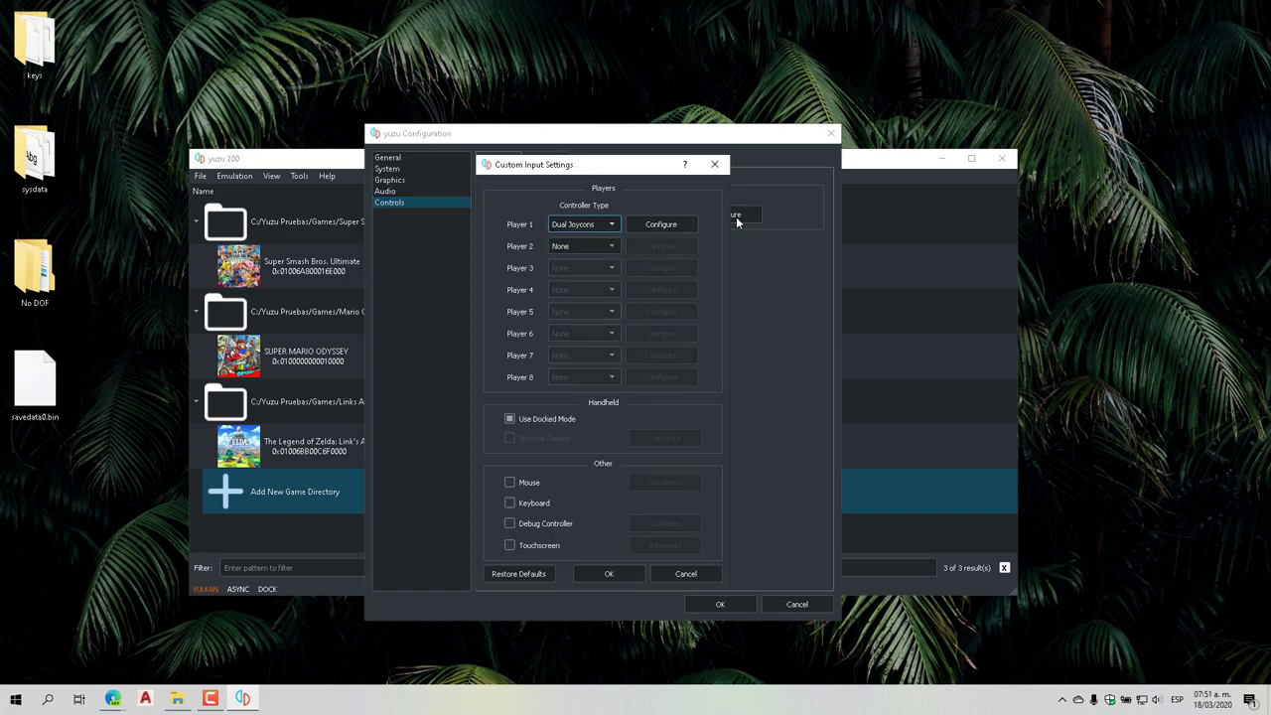
click(613, 225)
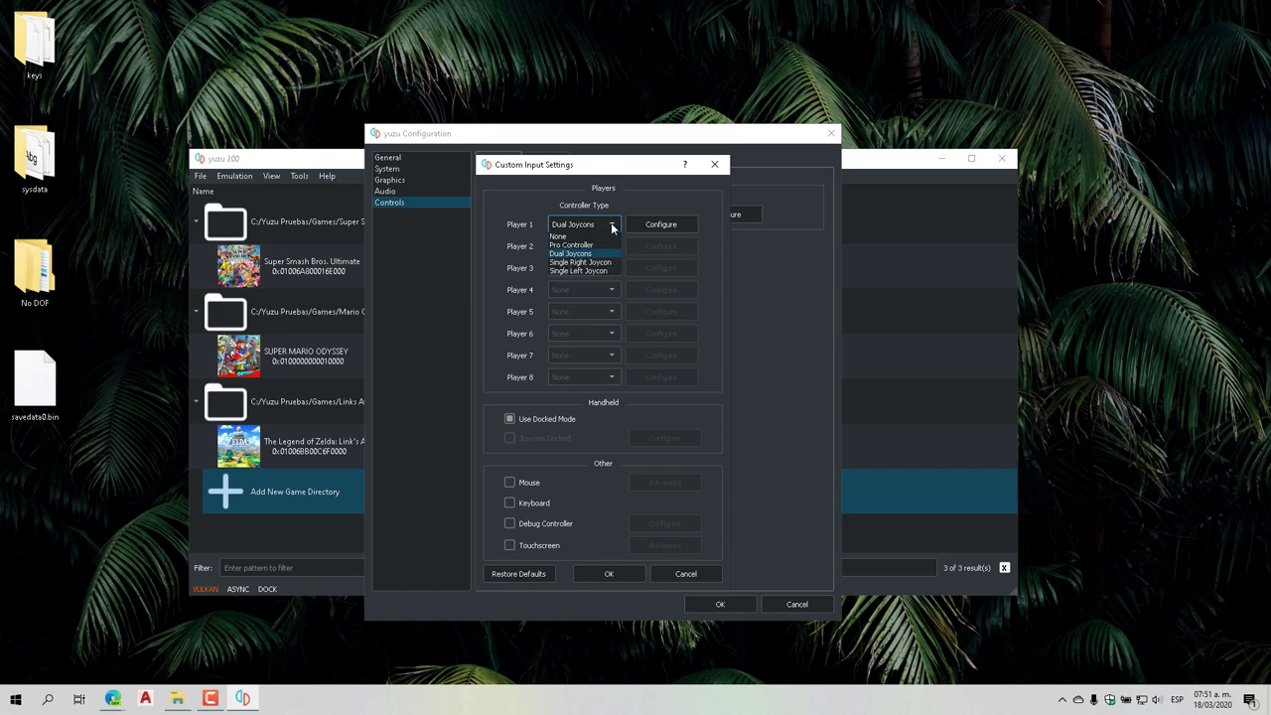
click(581, 244)
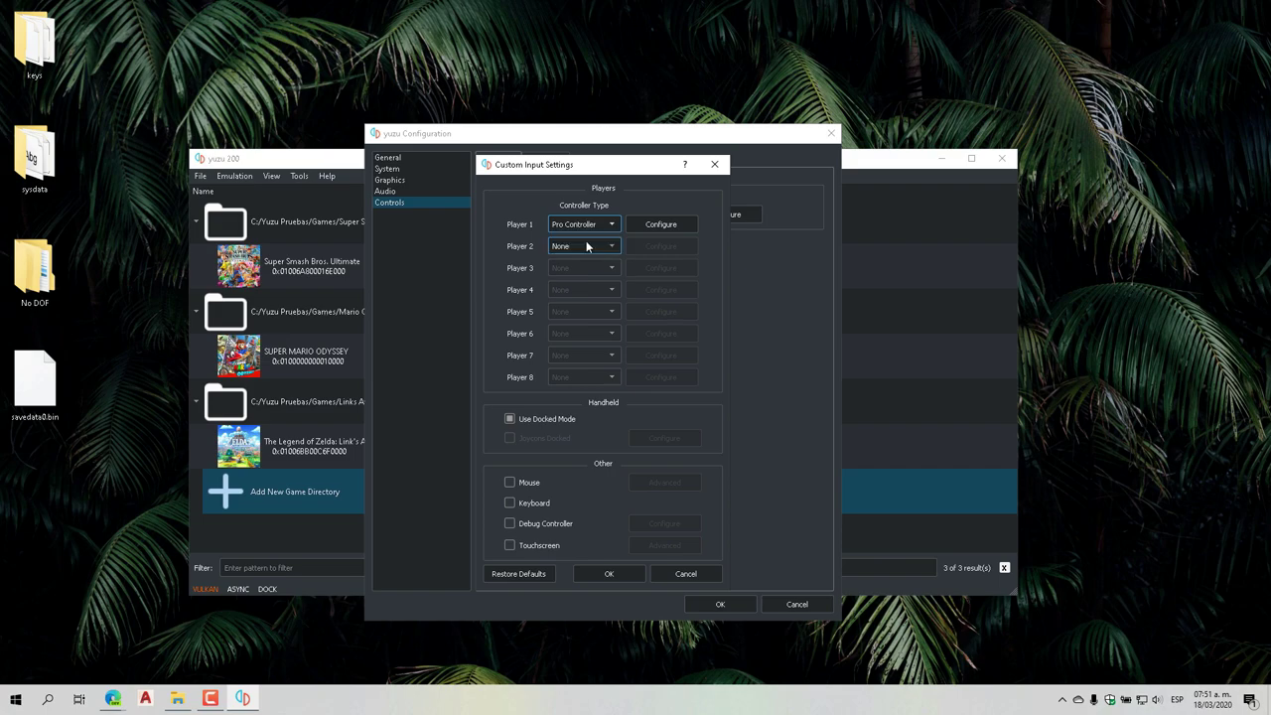
Review Player 1's button mapping without changes, then OK Custom Input Settings and Configuration
click(662, 226)
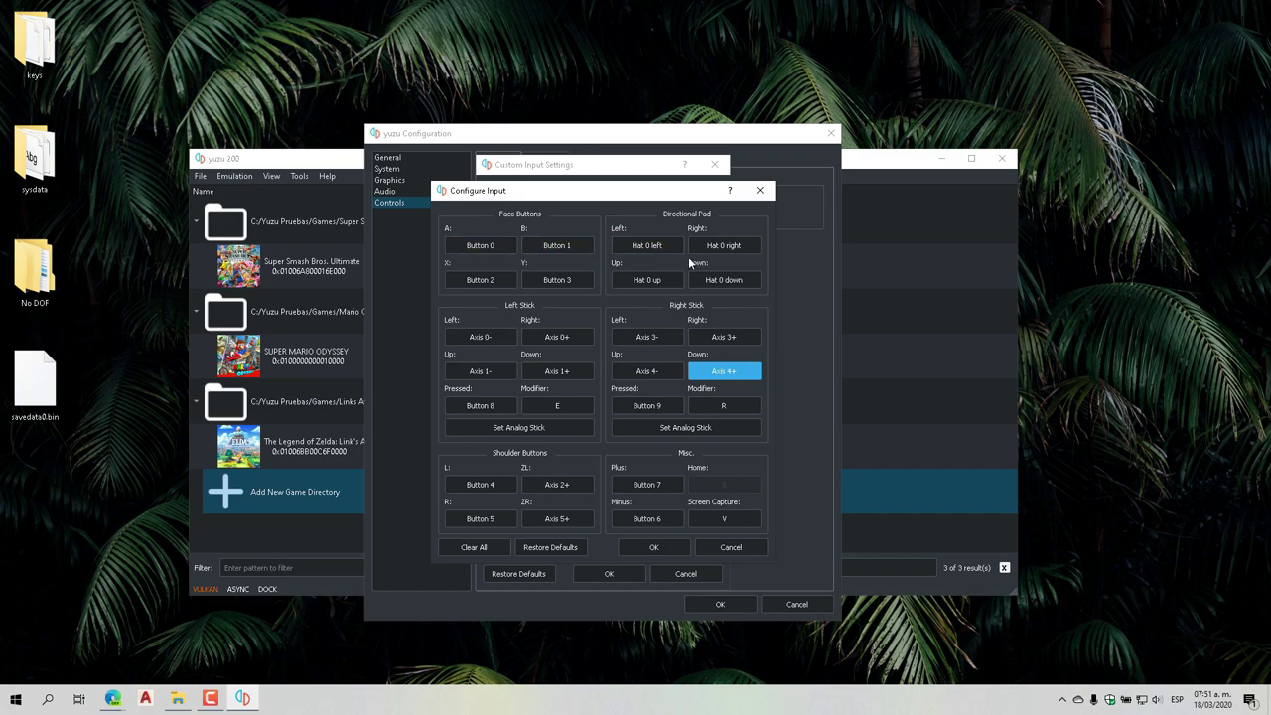
click(494, 251)
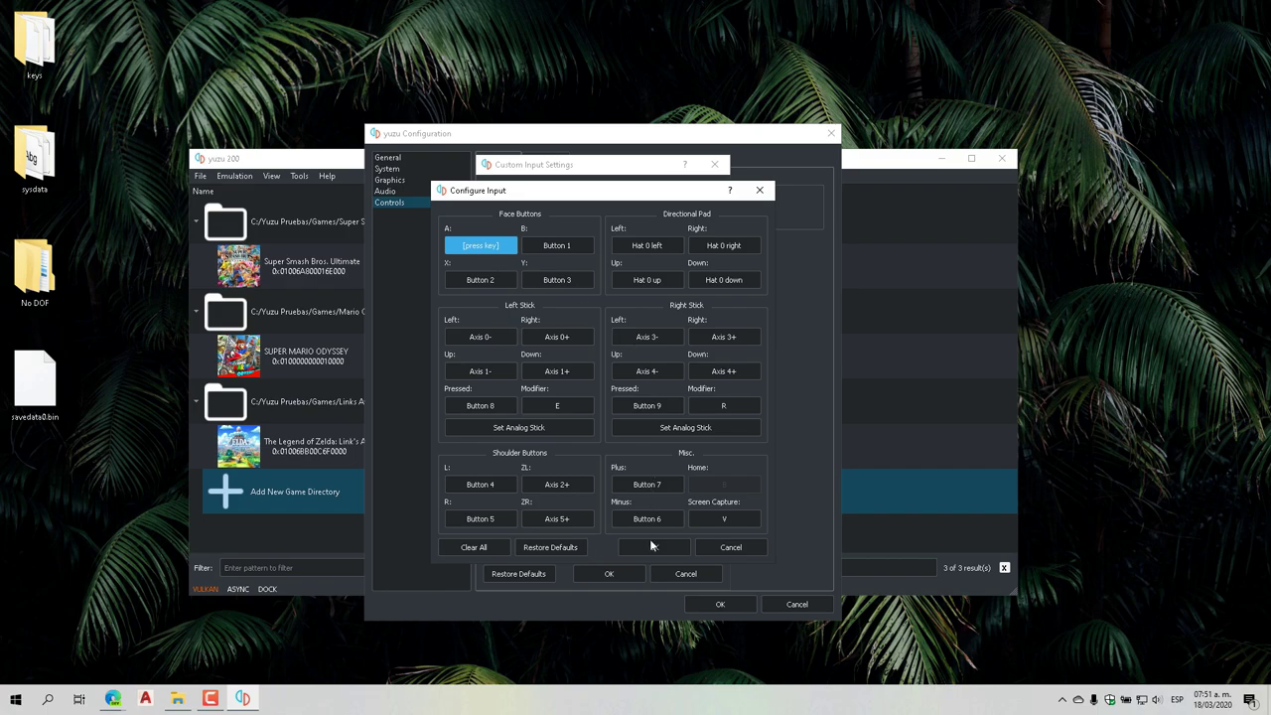
click(733, 550)
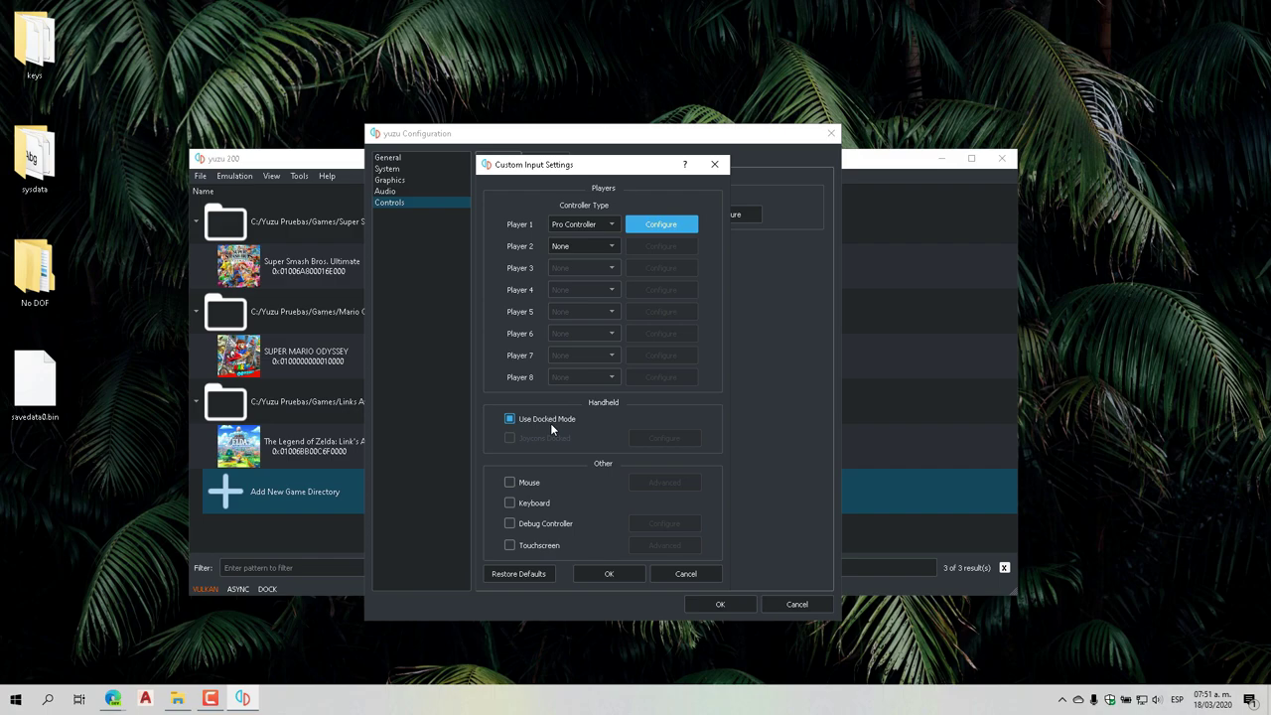
click(608, 574)
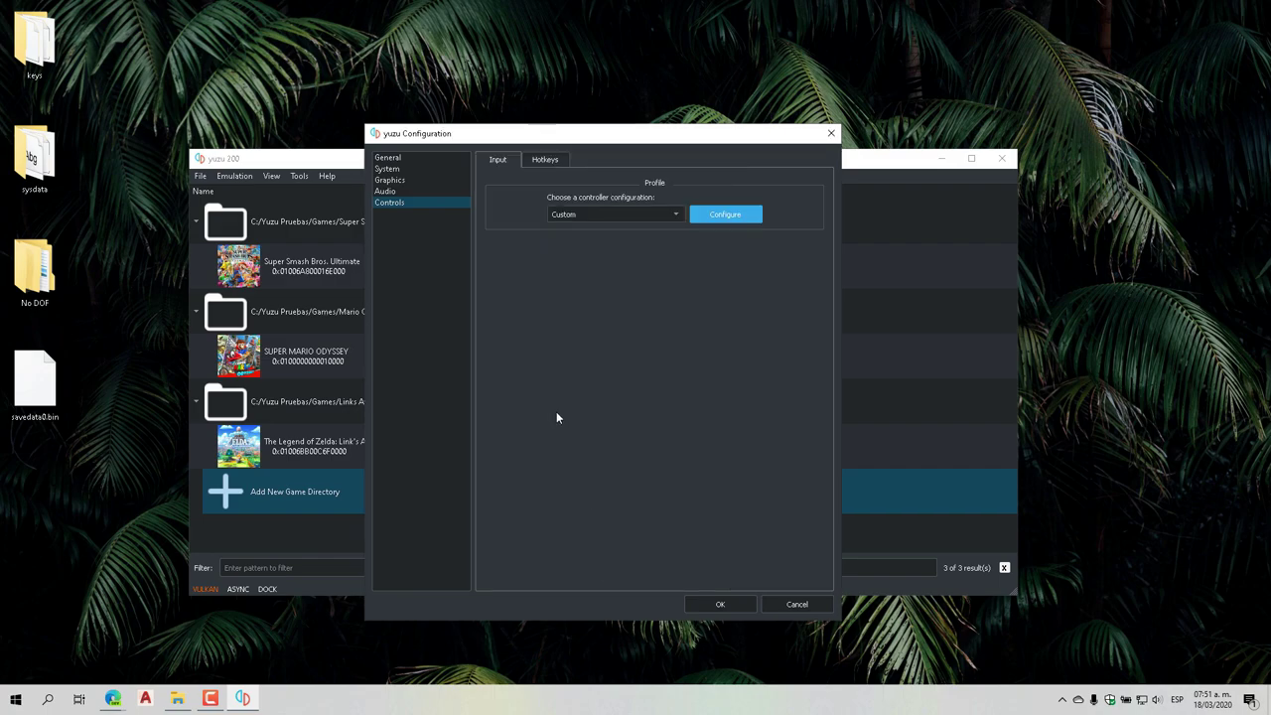
click(720, 604)
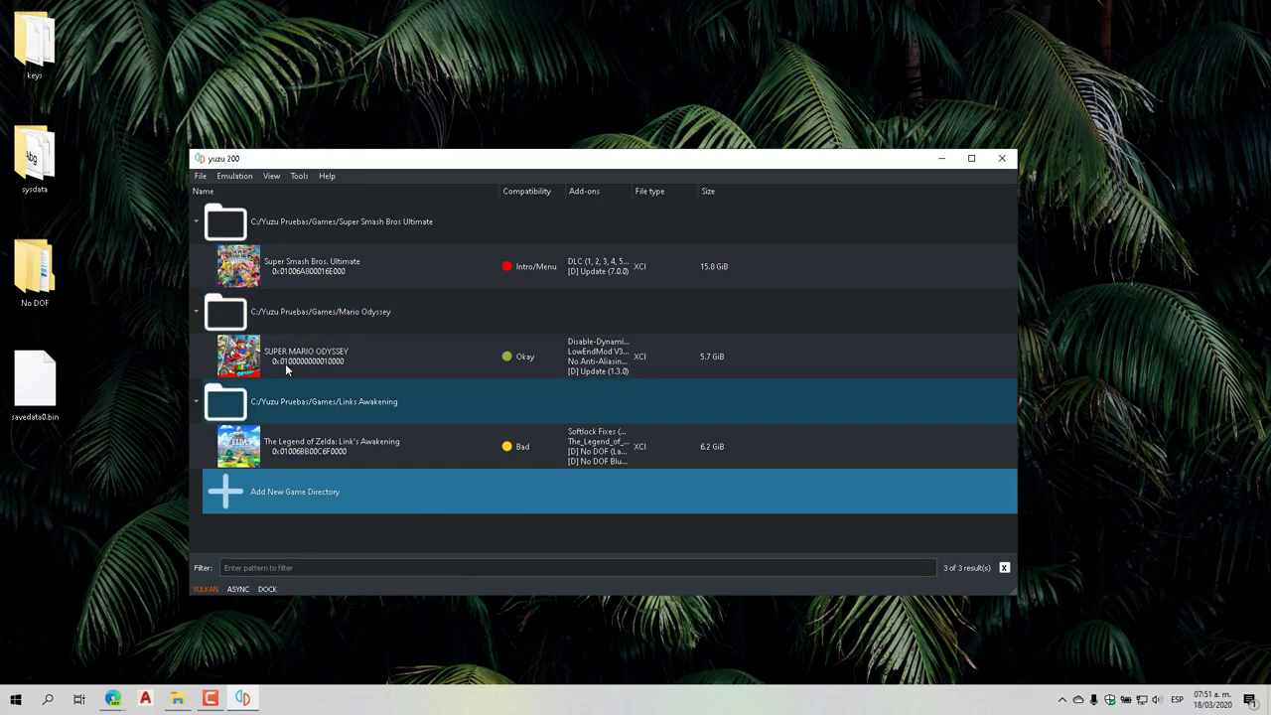
Open yuzu's data folder via File > Open yuzu Folder and reposition its window
click(199, 176)
mouse_move(230, 178)
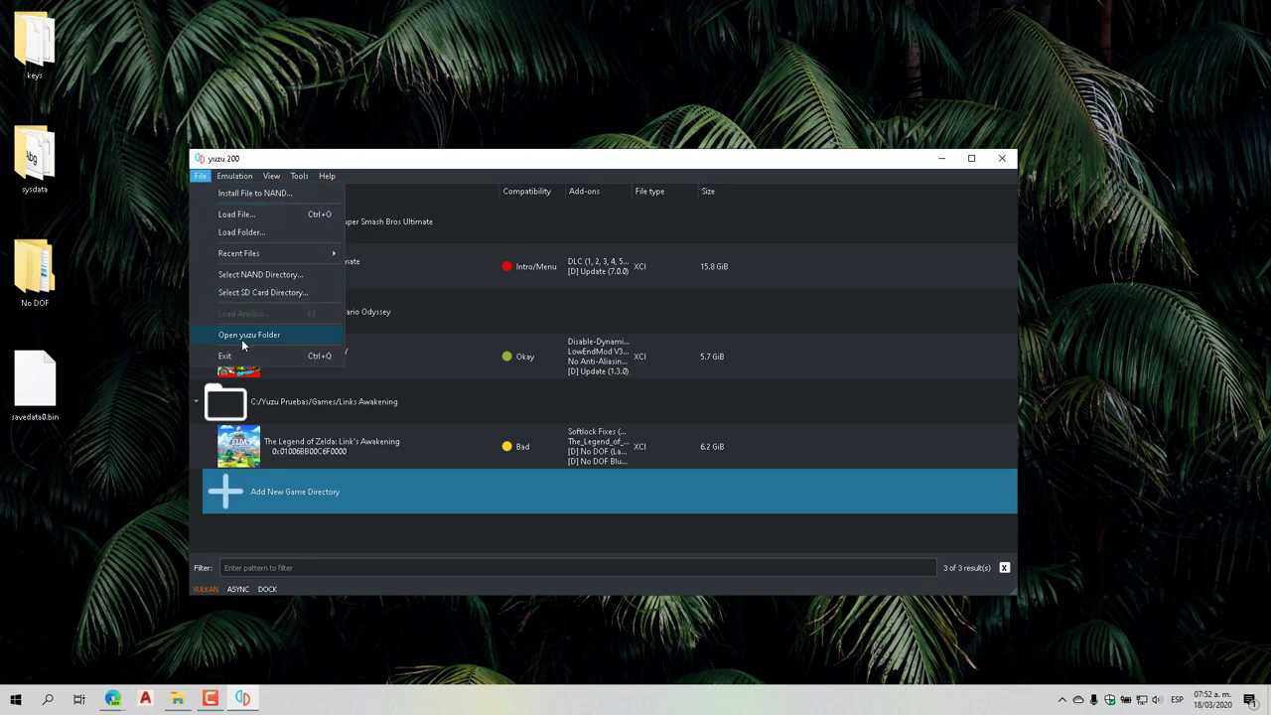
click(258, 339)
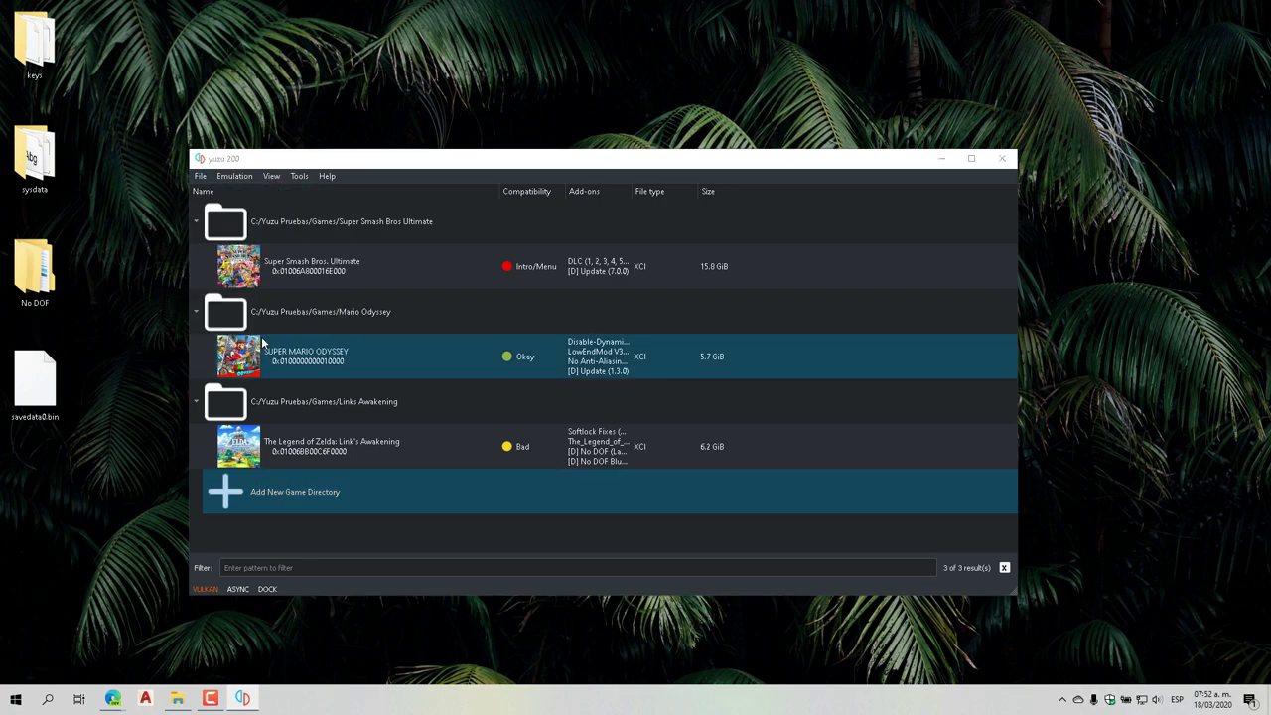
drag(681, 13, 659, 71)
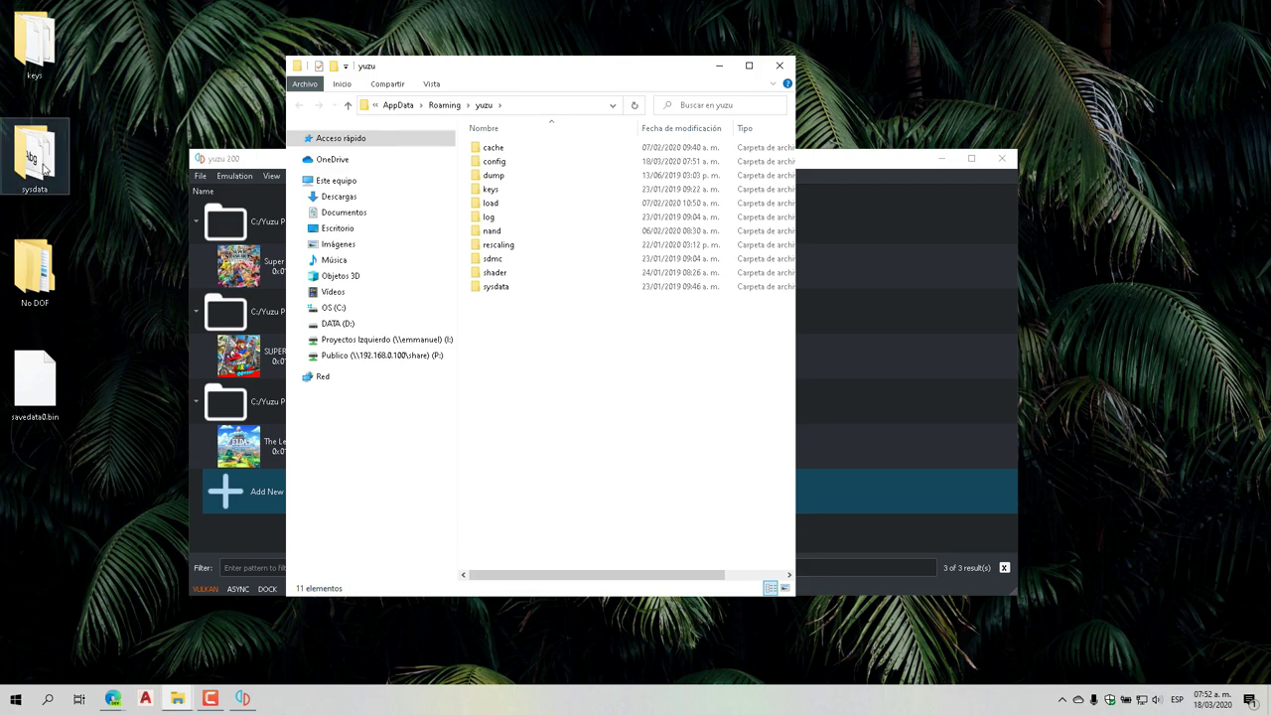
Check the desktop keys and sysdata folders, then copy both
double_click(35, 45)
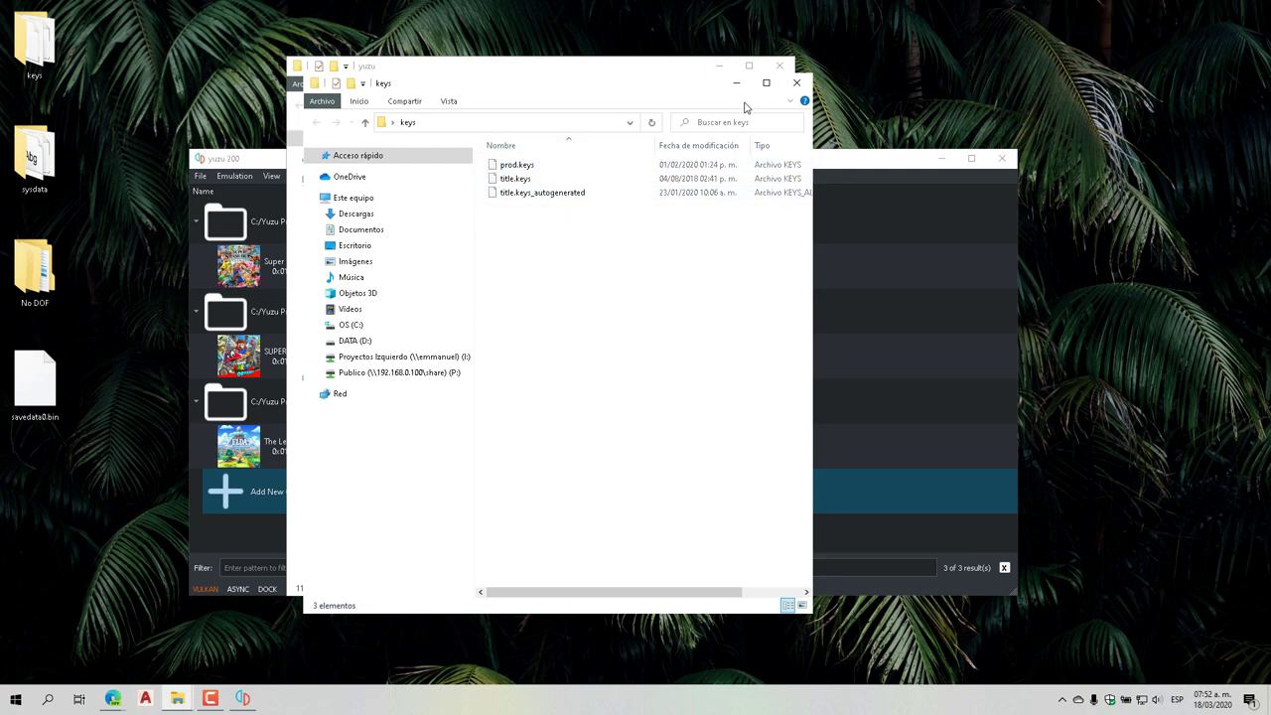
click(800, 85)
double_click(35, 158)
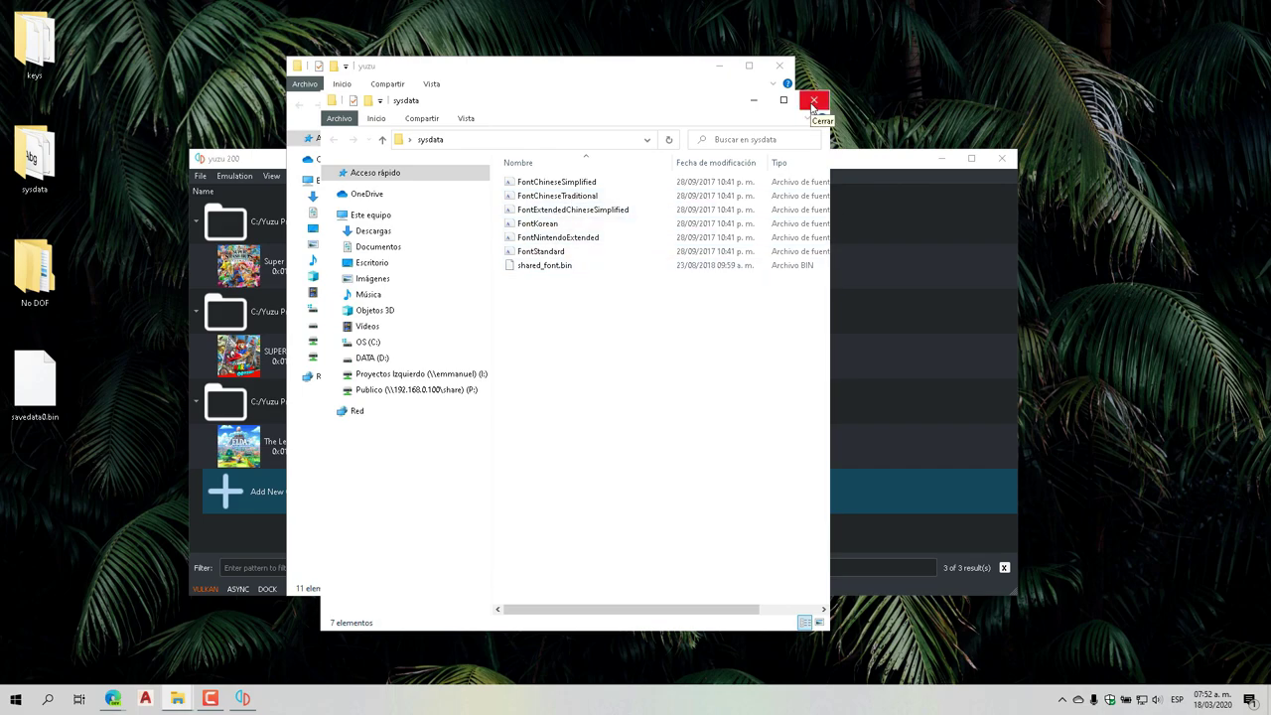
click(813, 101)
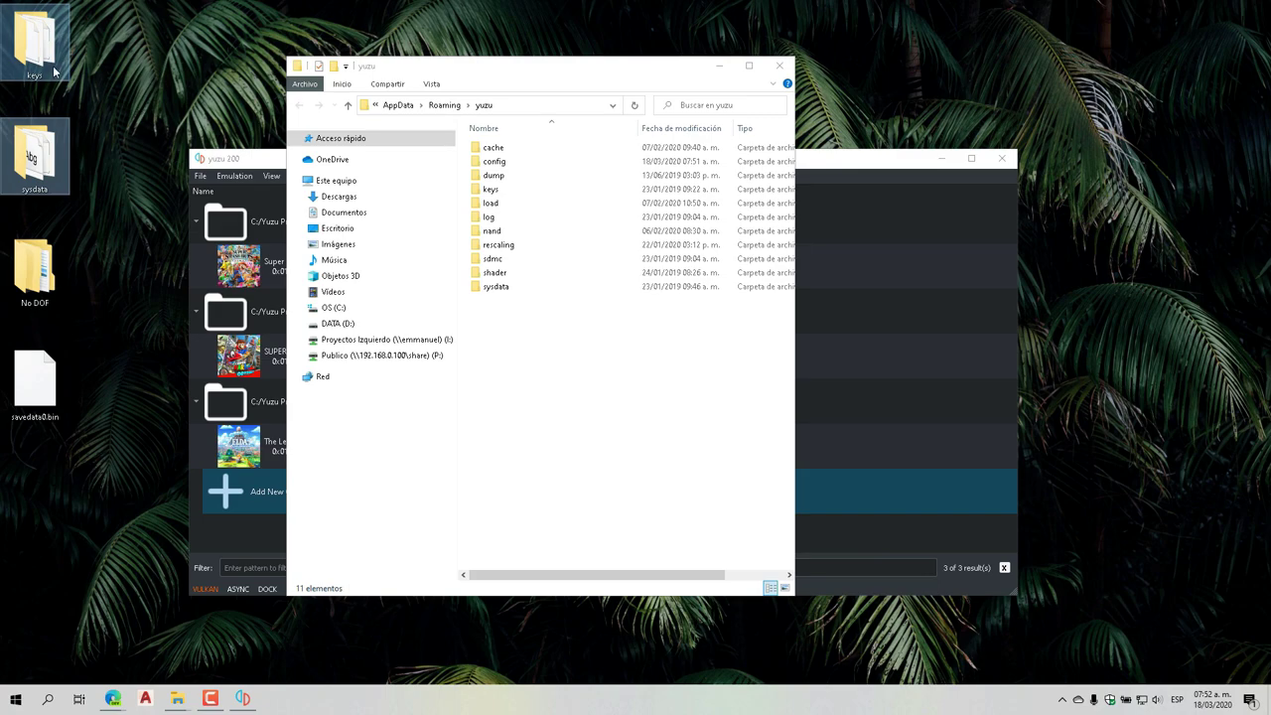
right_click(54, 68)
click(95, 236)
Paste keys and sysdata into the yuzu folder, replacing the destination files, and close it
click(559, 377)
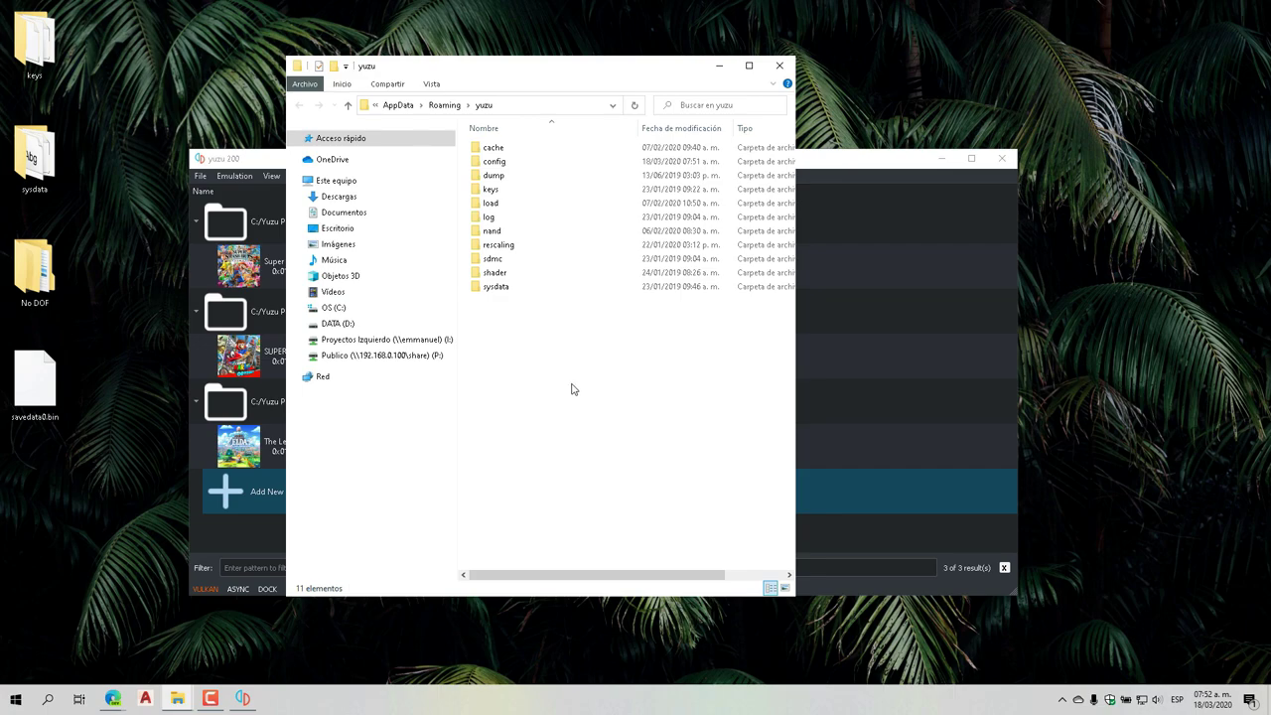
right_click(573, 385)
click(614, 476)
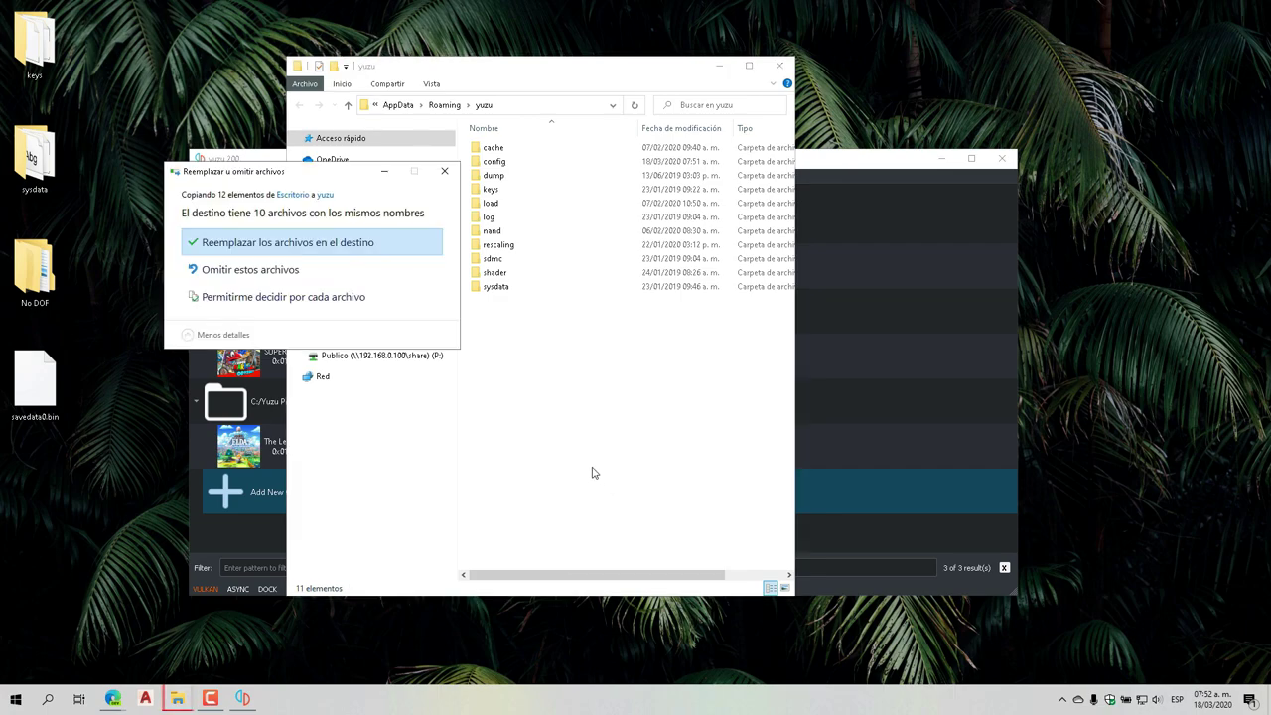
click(329, 248)
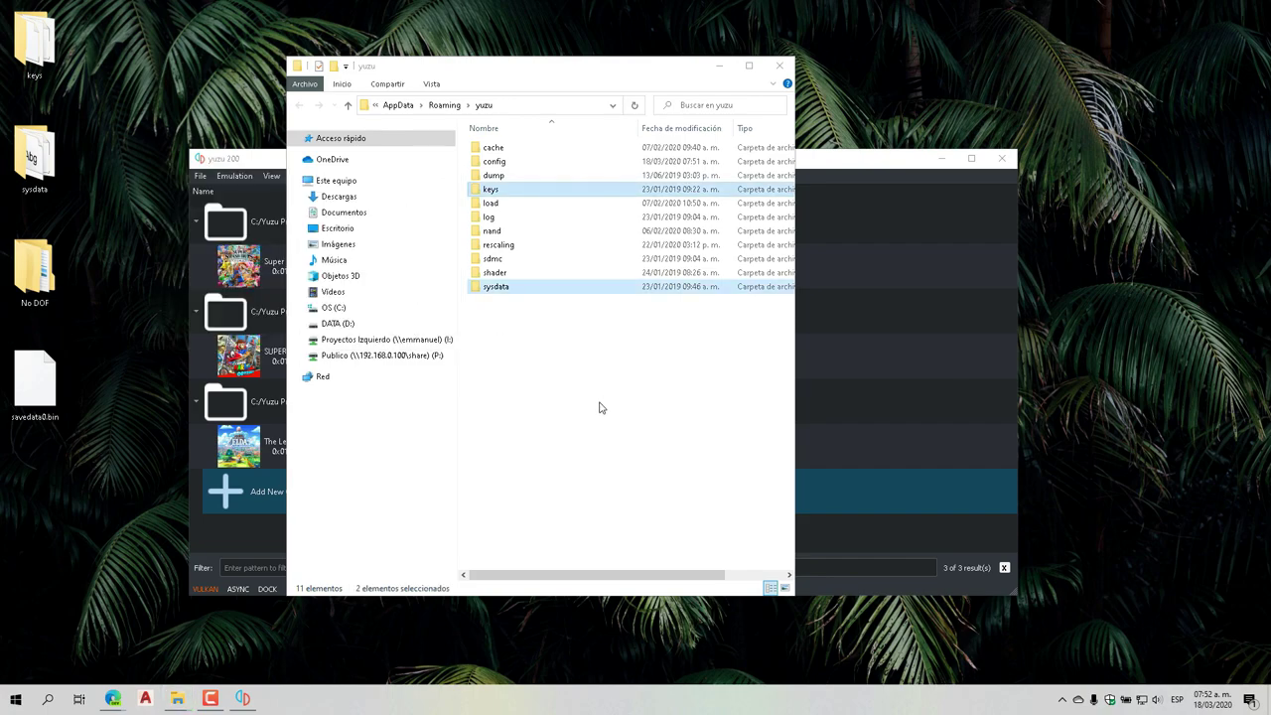
click(601, 407)
click(780, 66)
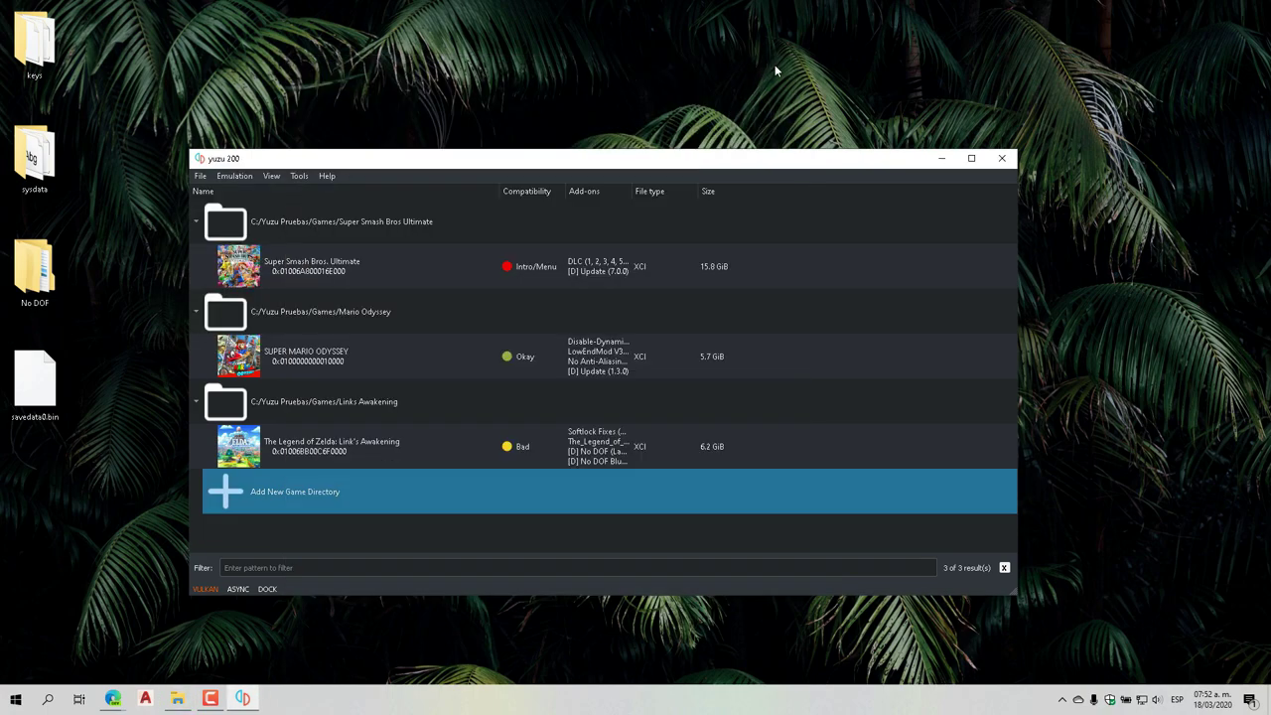
click(314, 452)
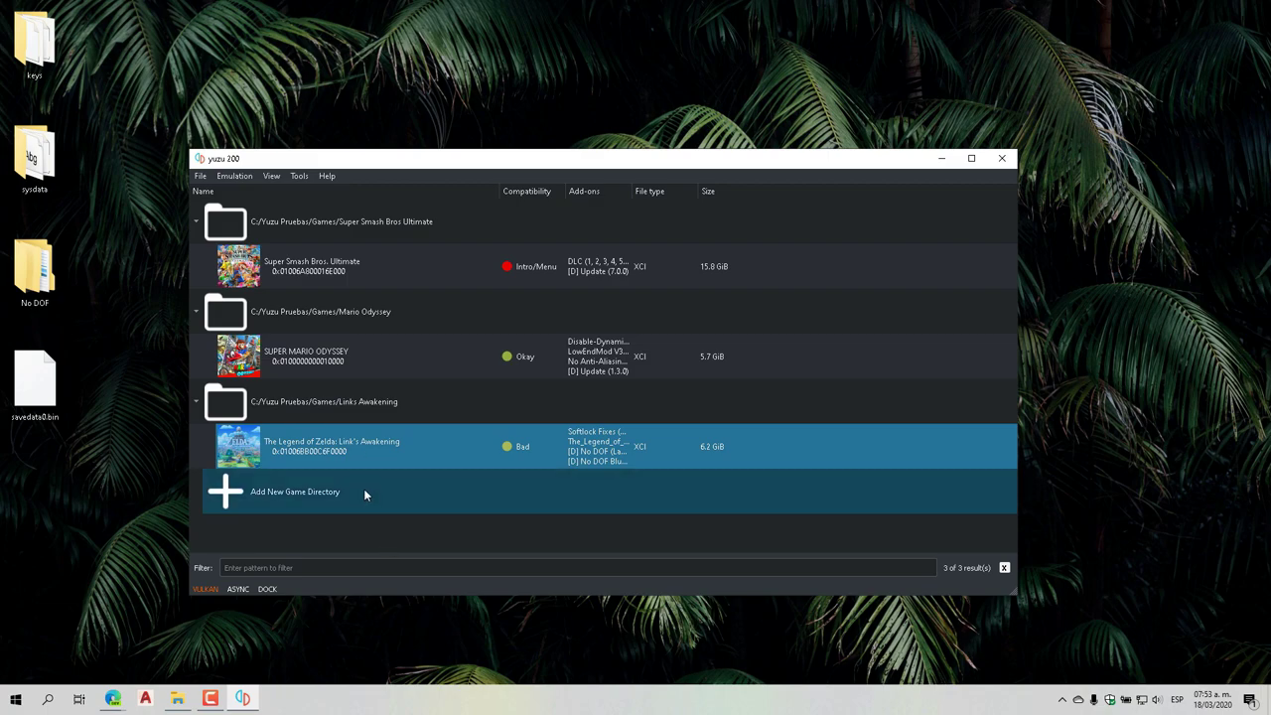
Bring Edge forward and go from the yuzu home page to the game compatibility list
mouse_move(112, 698)
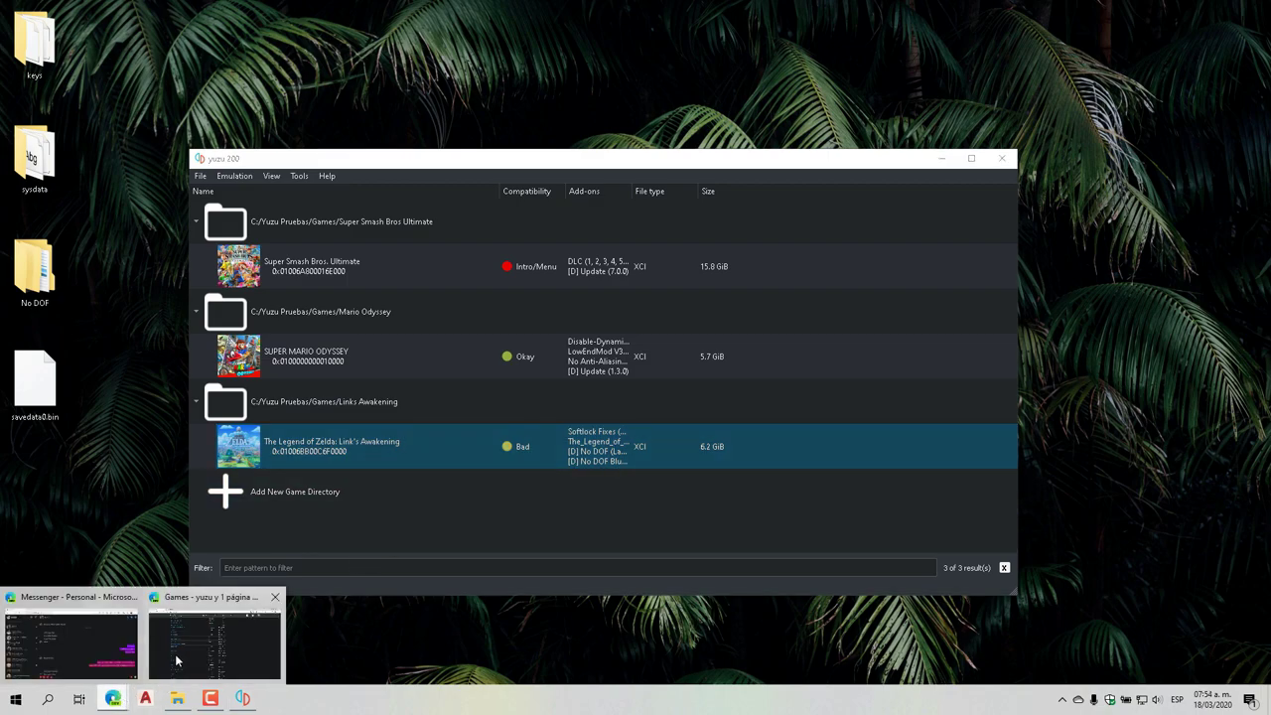
click(216, 635)
click(225, 67)
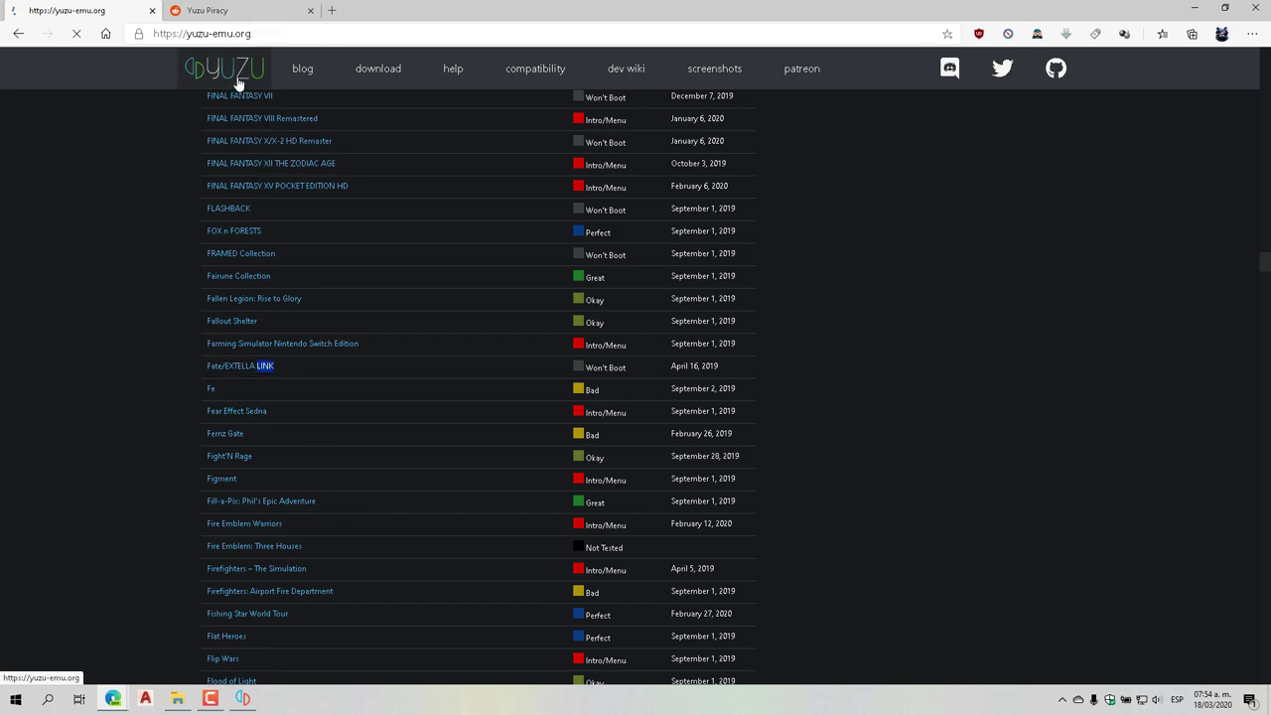
click(537, 77)
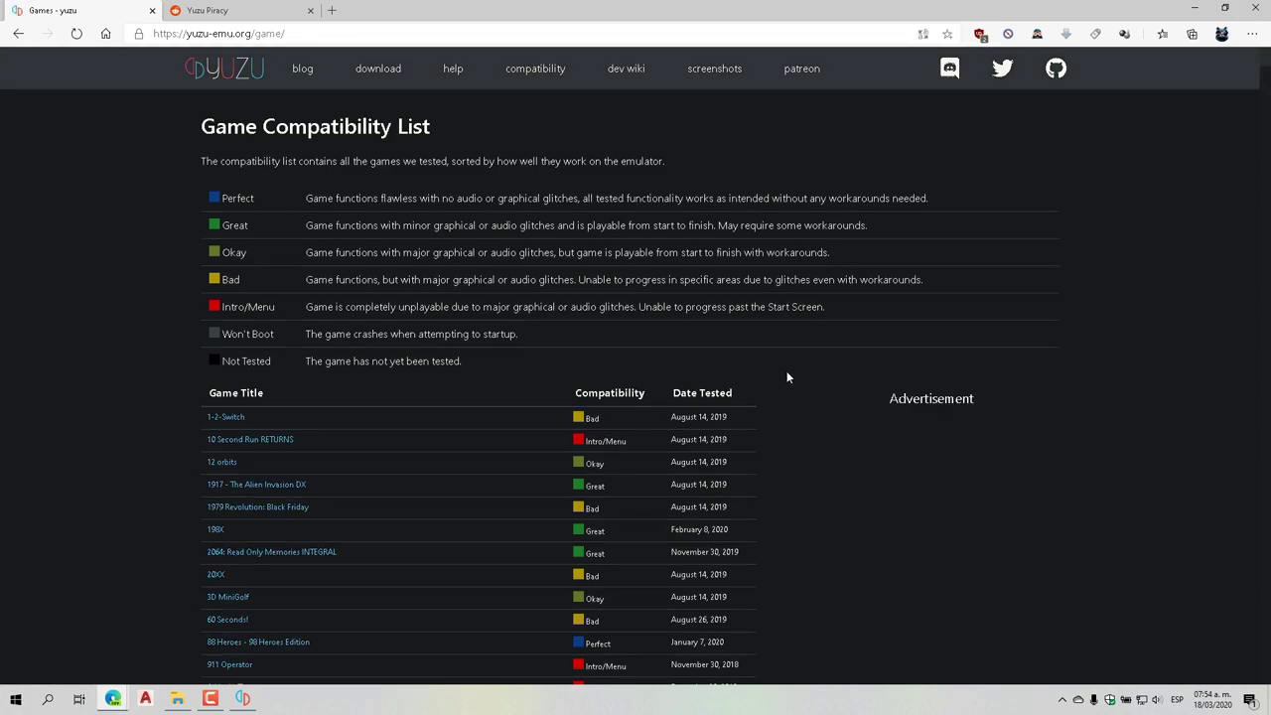
Find 'link' on the page and open The Legend of Zelda: Link's Awakening entry
key(ctrl+f)
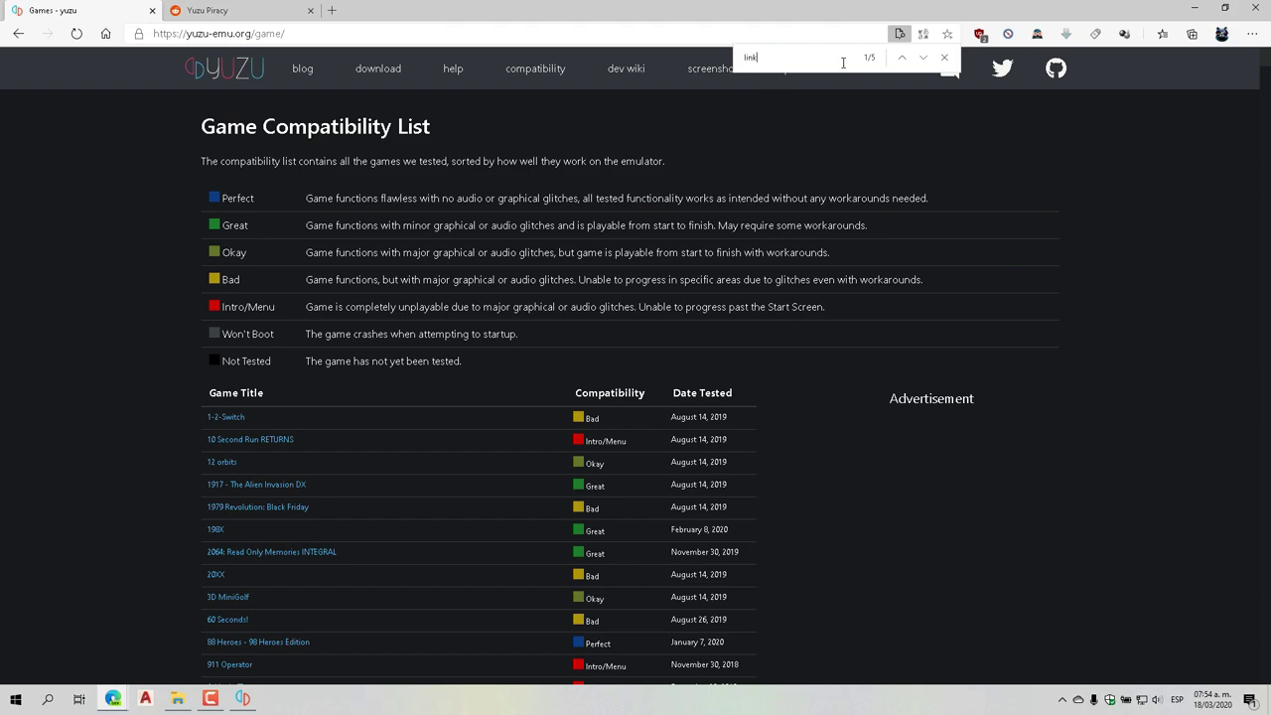
click(921, 59)
click(920, 60)
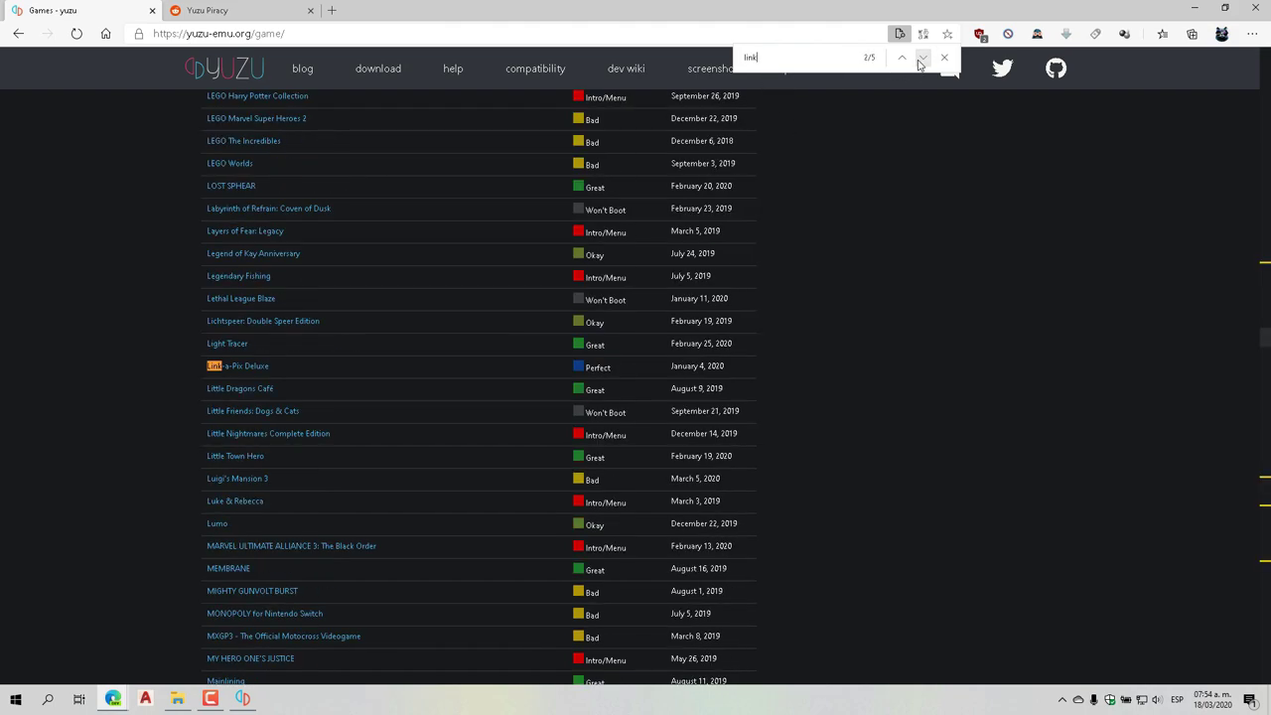
click(920, 59)
click(921, 60)
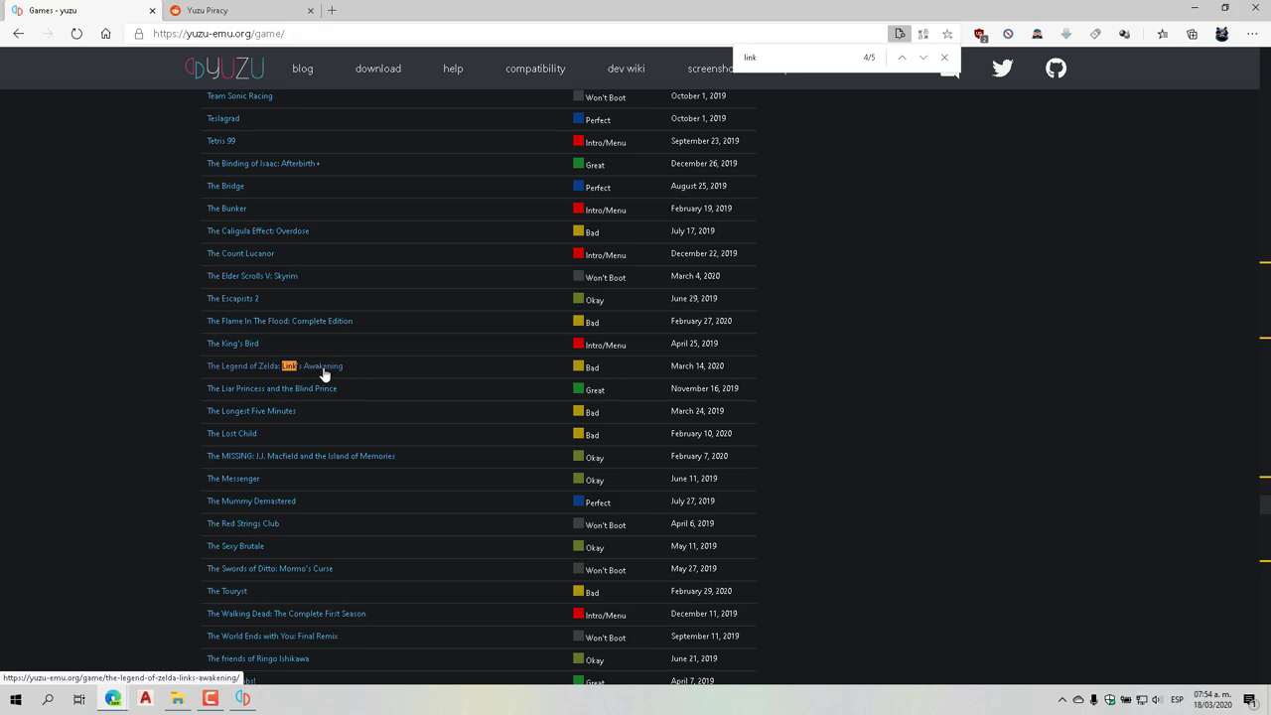
click(322, 373)
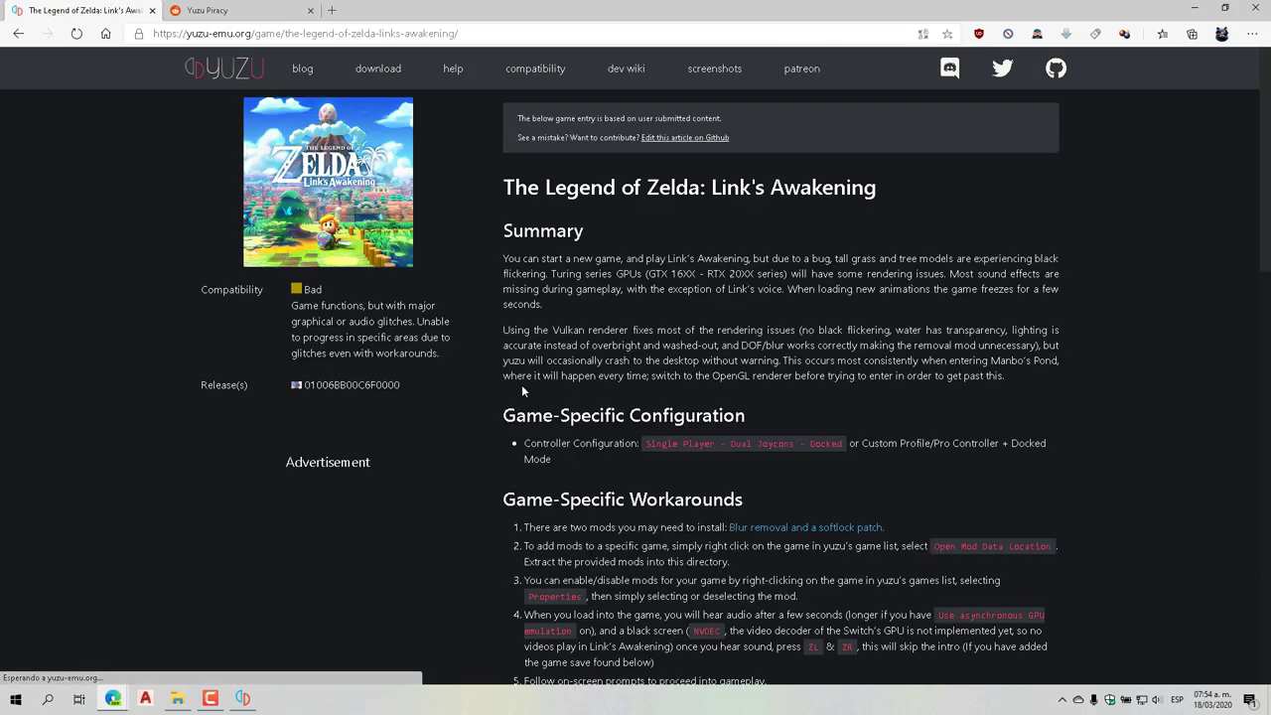
Download the Skip Intro savefile zip from the Savefiles section, then minimise Edge
scroll(698, 359, down, 5)
scroll(698, 360, down, 5)
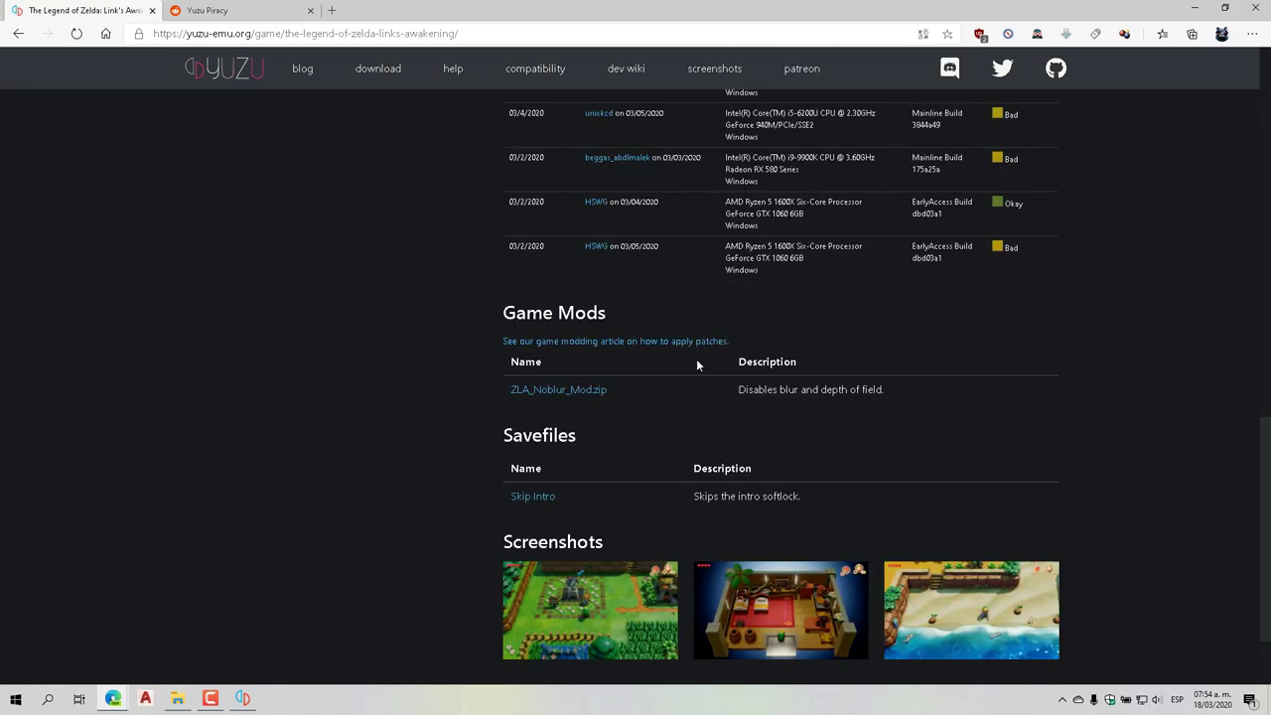
scroll(688, 383, down, 2)
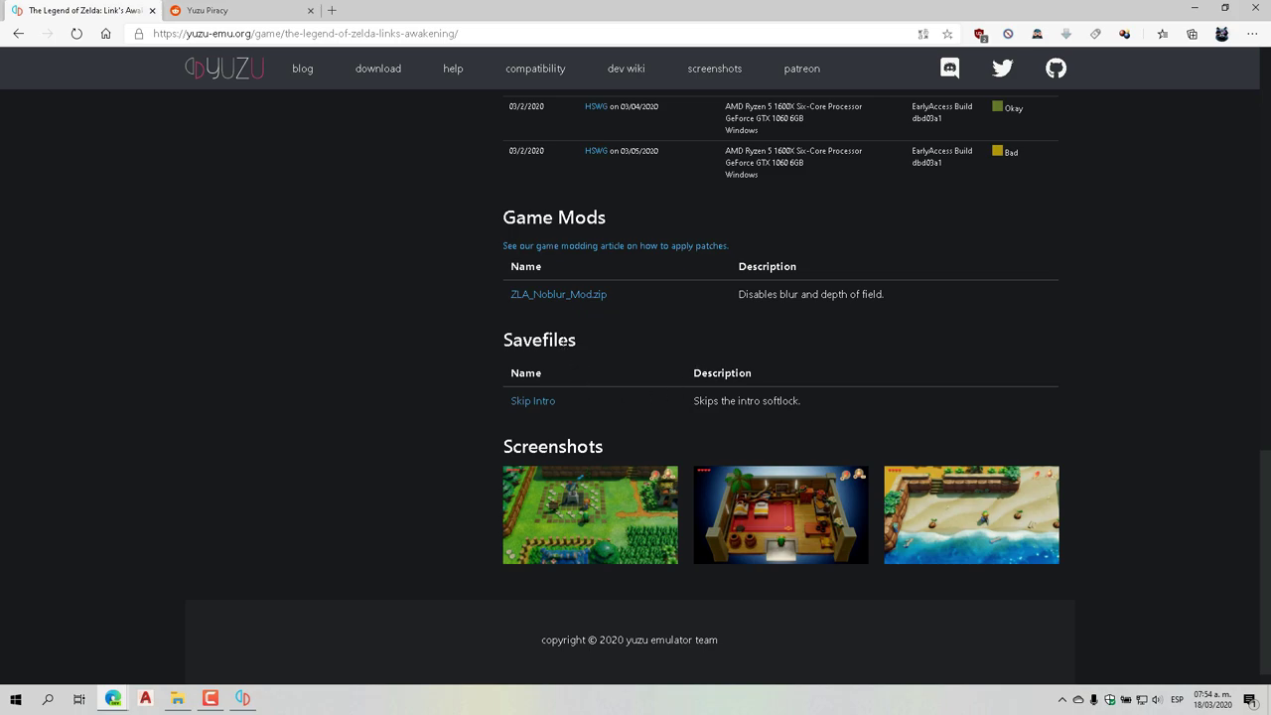
click(542, 402)
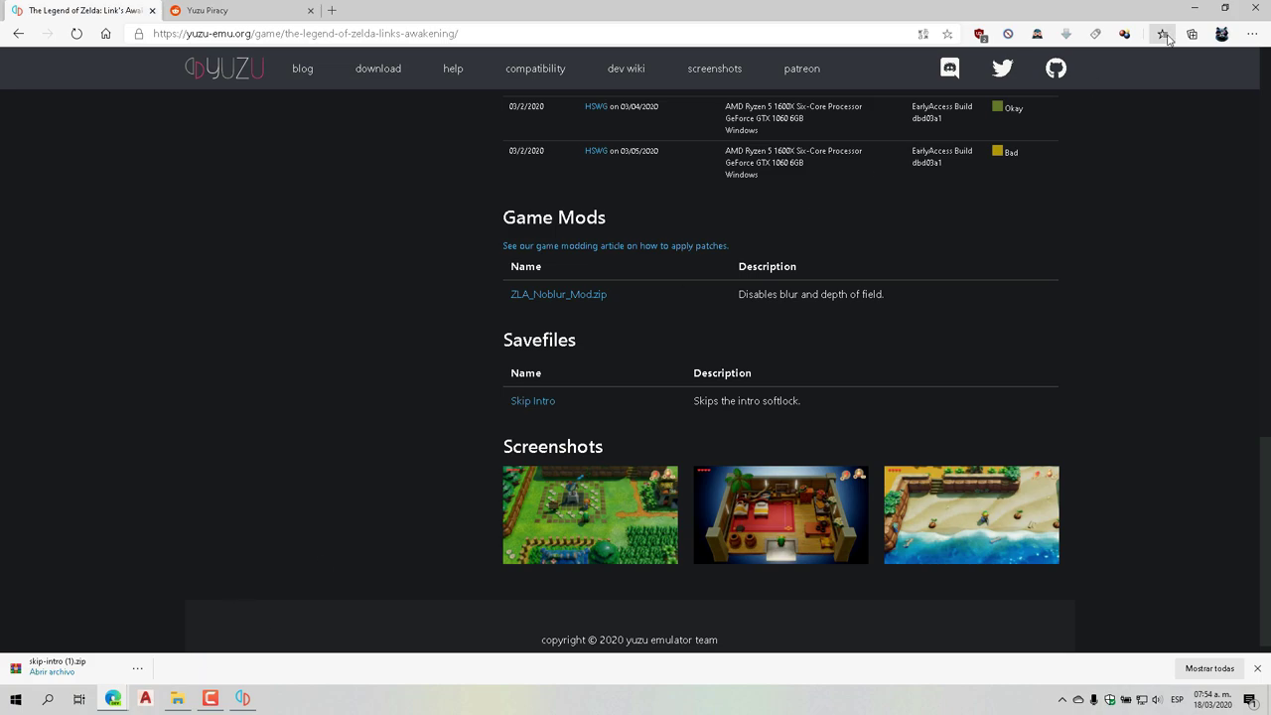
click(1195, 9)
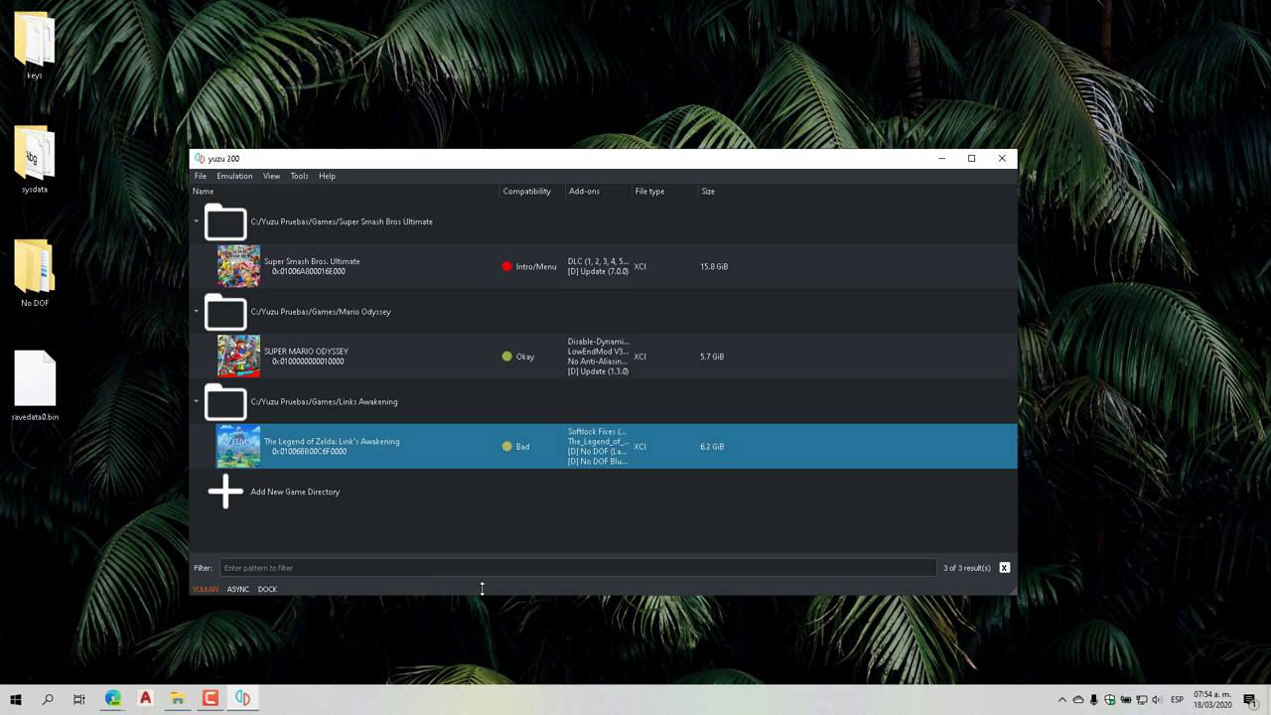
Open Link's Awakening's save data location for the chosen user profile
right_click(338, 448)
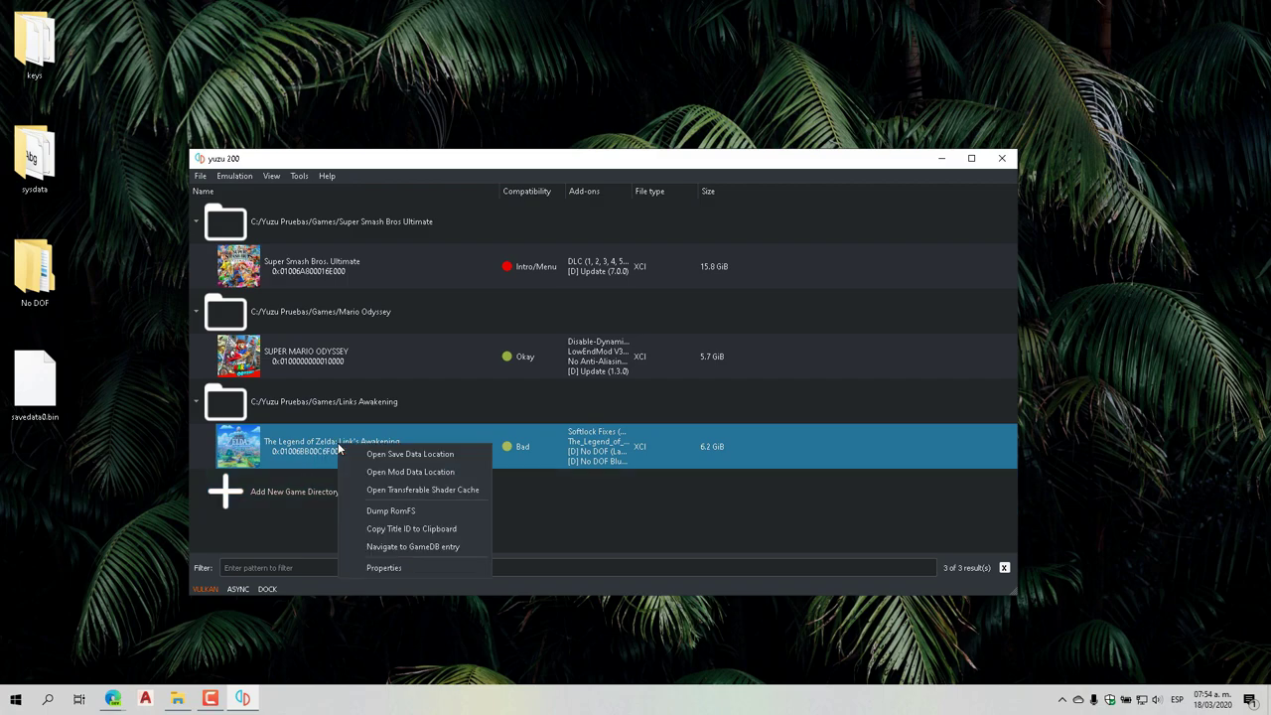
click(409, 454)
click(558, 312)
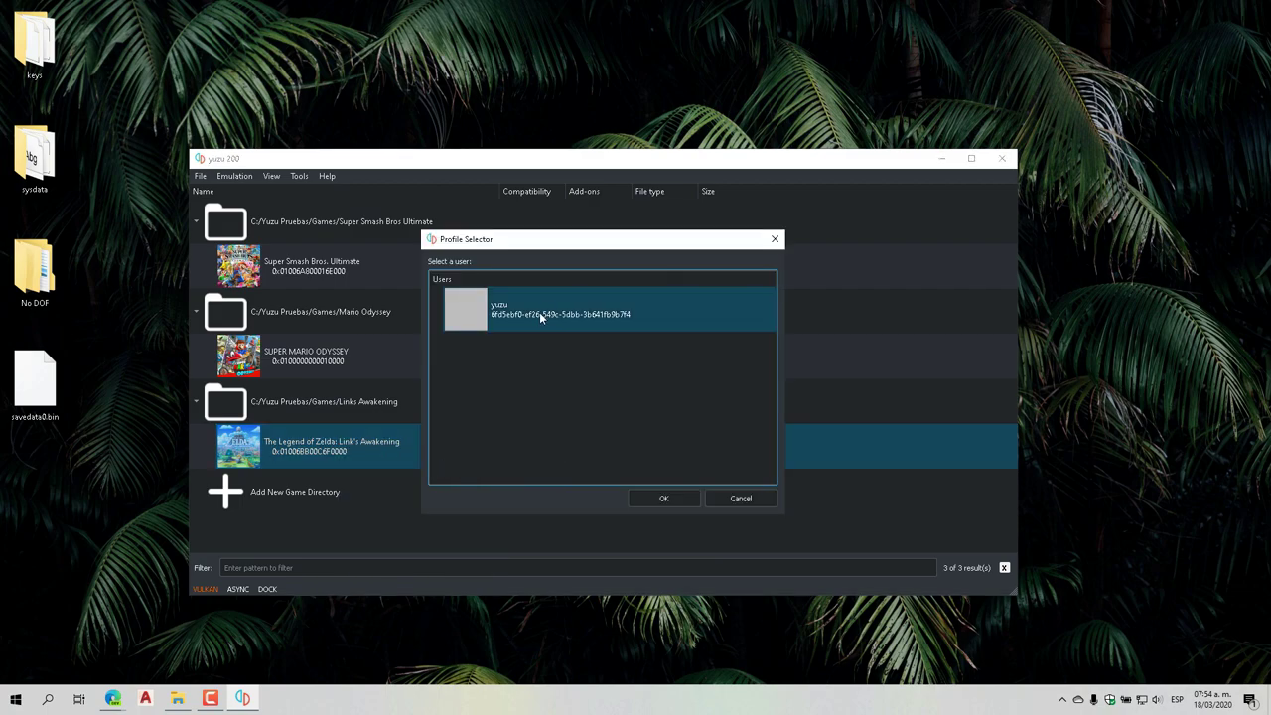
click(662, 500)
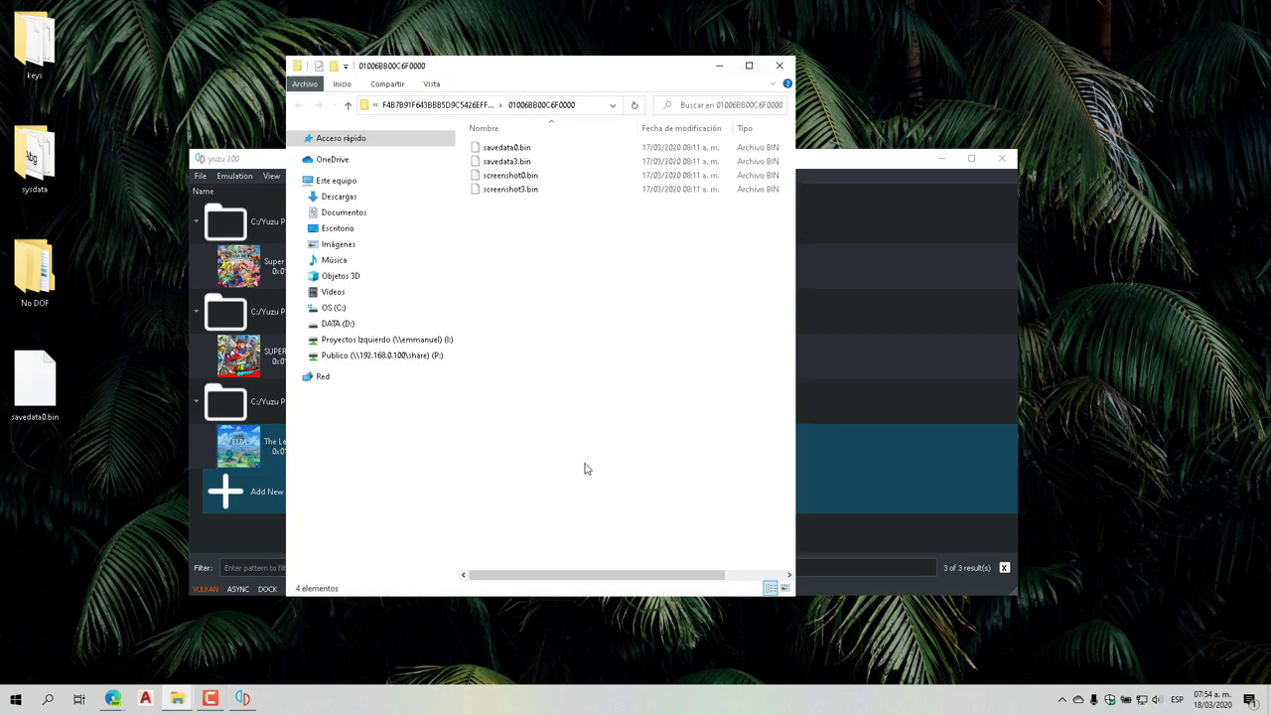
Copy the desktop savedata0.bin into the 01006BB00C6F0000 save folder and close it
click(39, 397)
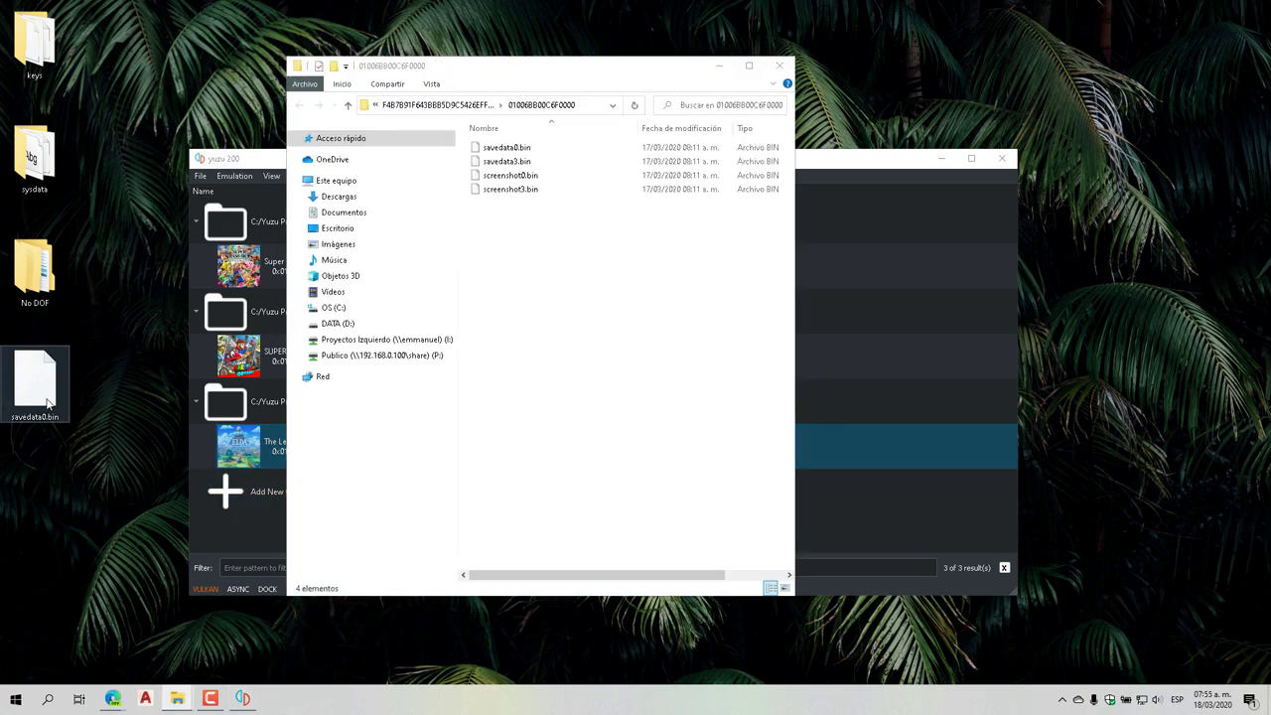
right_click(46, 402)
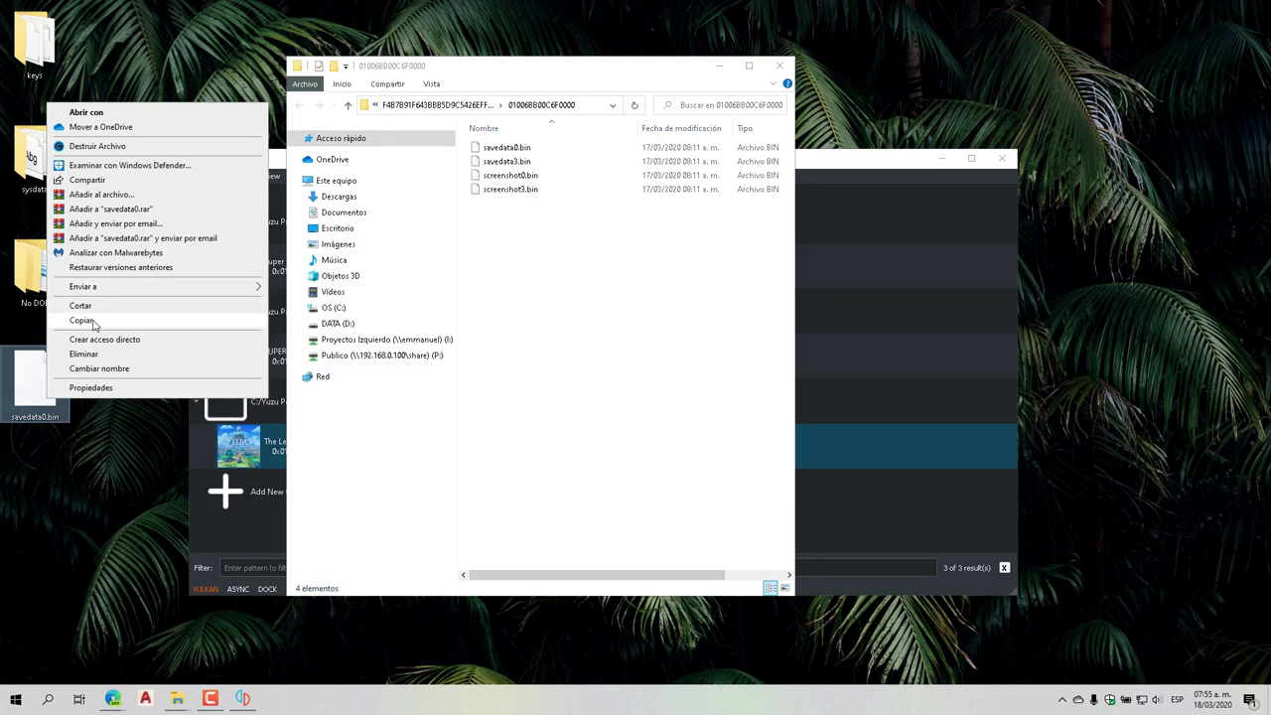
click(91, 324)
click(553, 294)
right_click(553, 290)
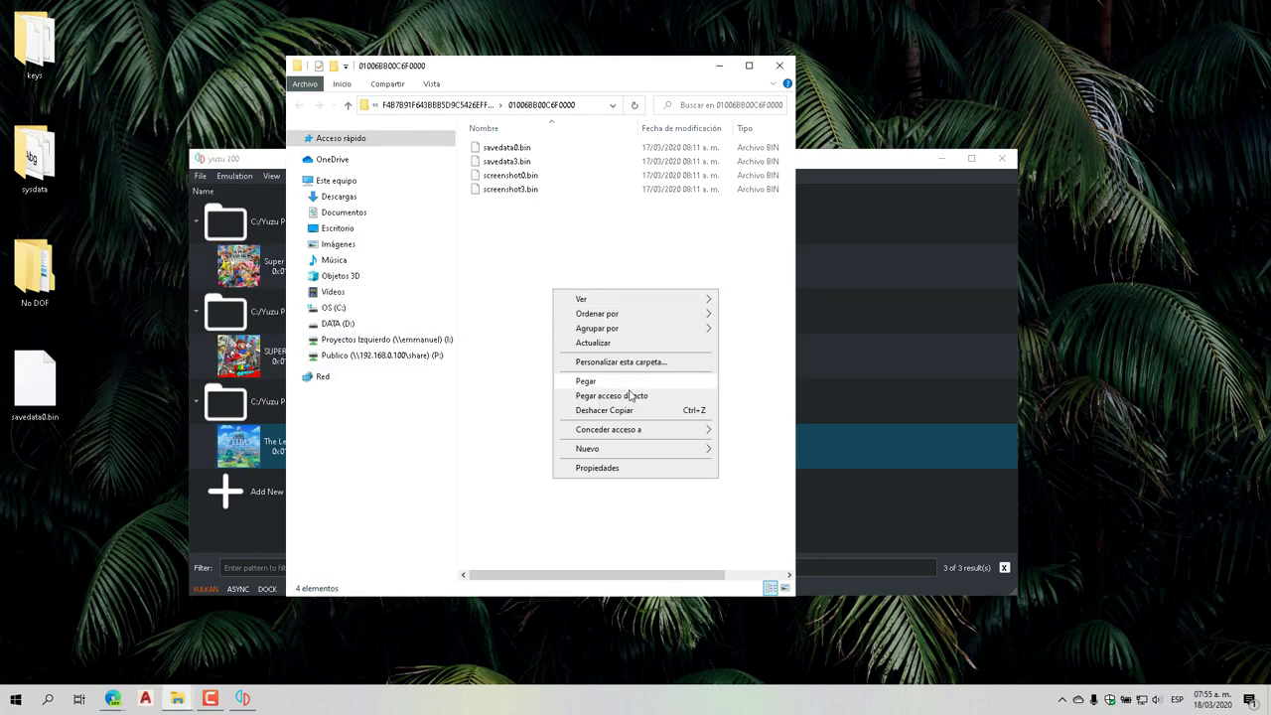
click(527, 255)
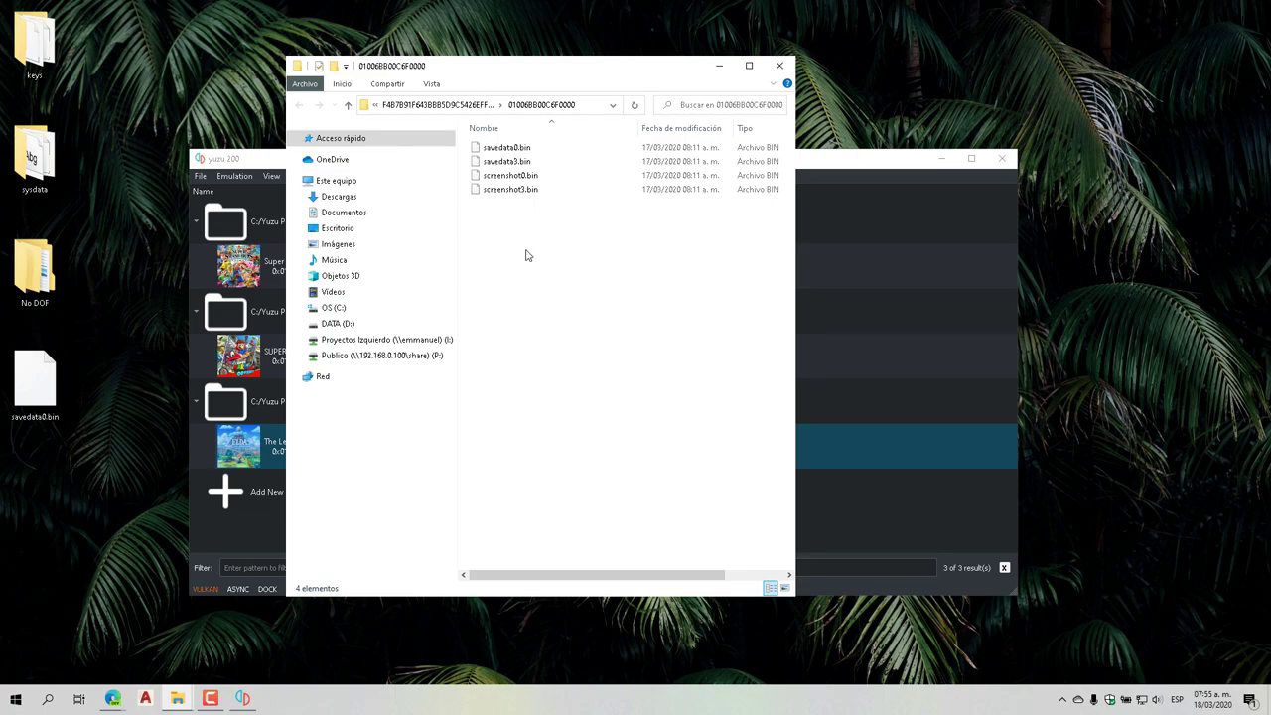
click(782, 69)
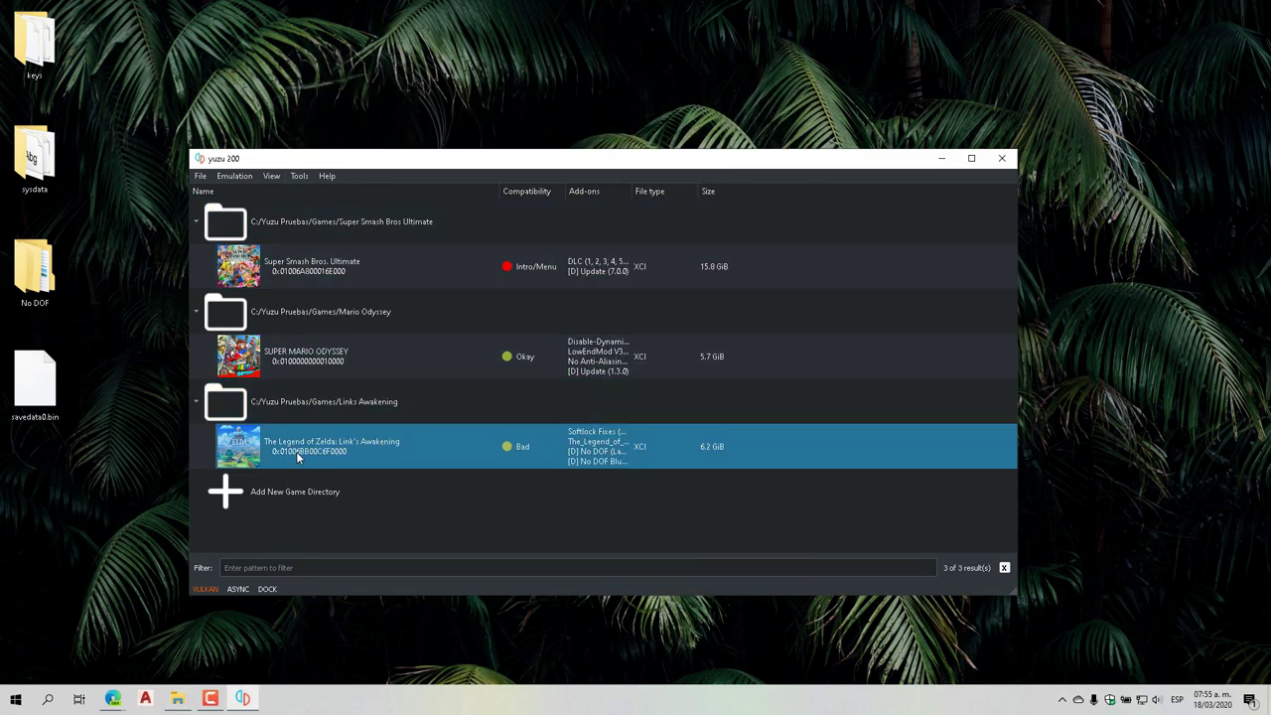
Open the mod data location for Link's Awakening from yuzu's game list
click(44, 296)
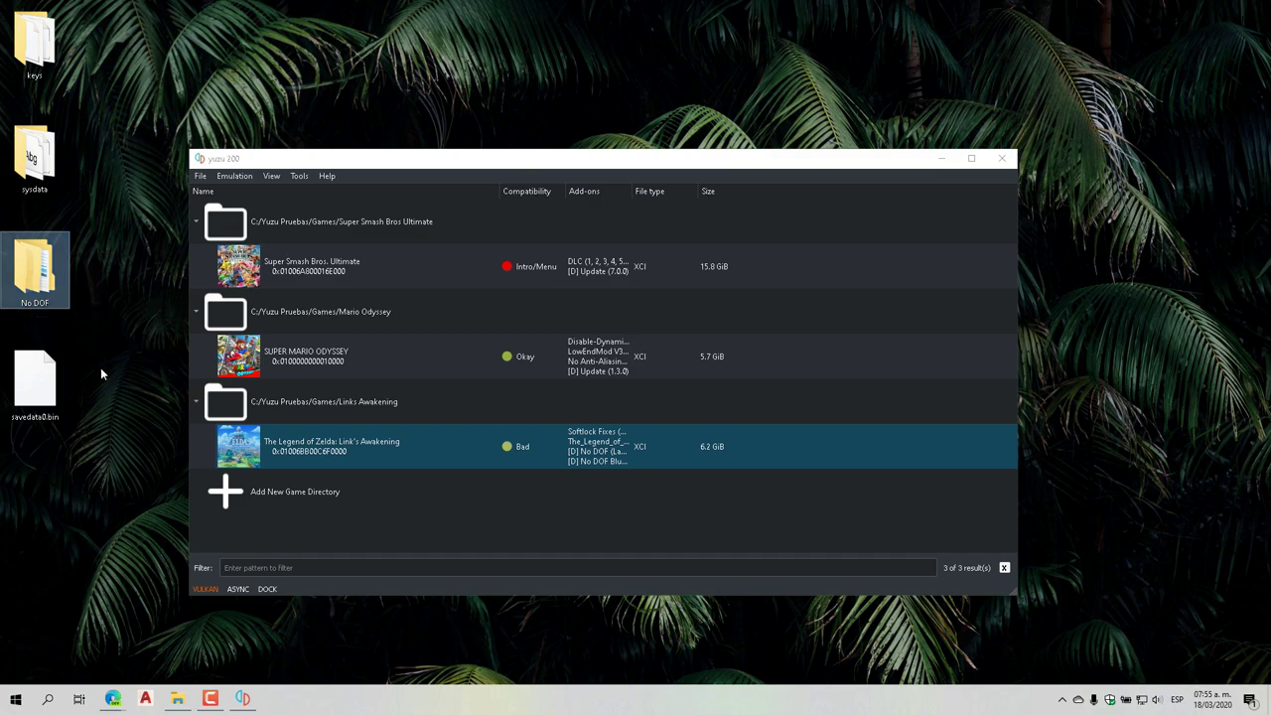
click(305, 459)
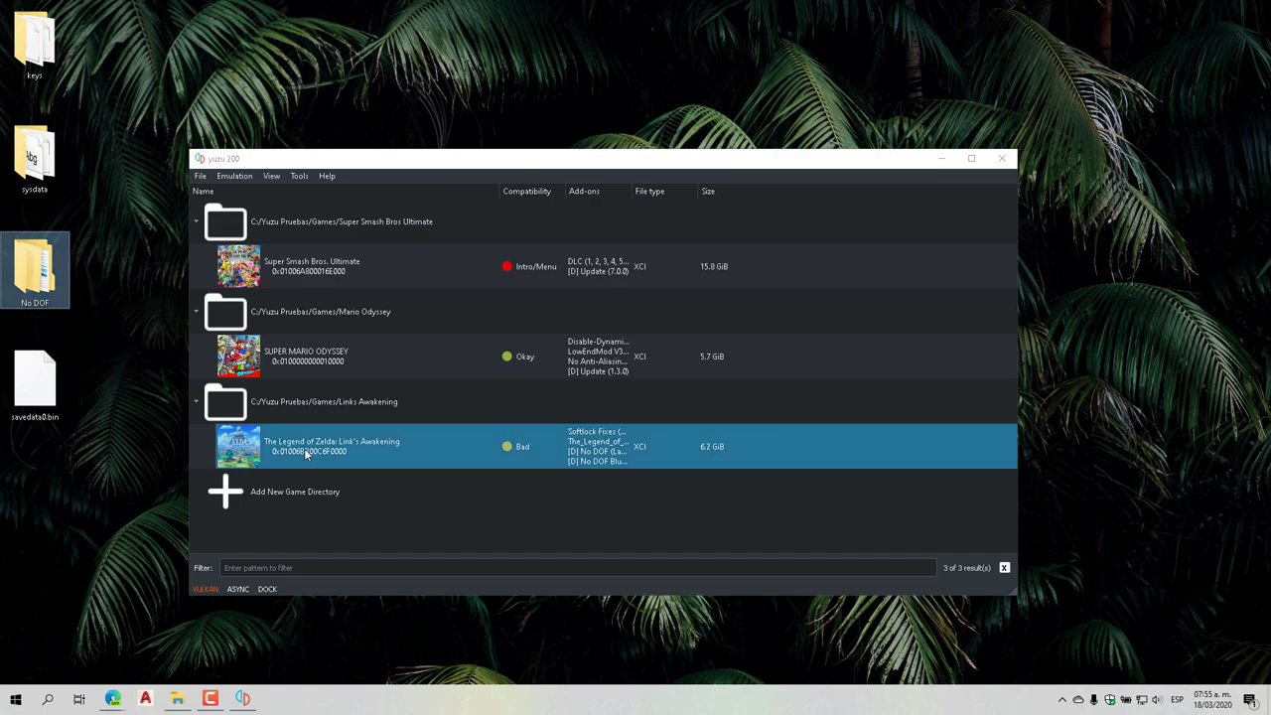
right_click(311, 449)
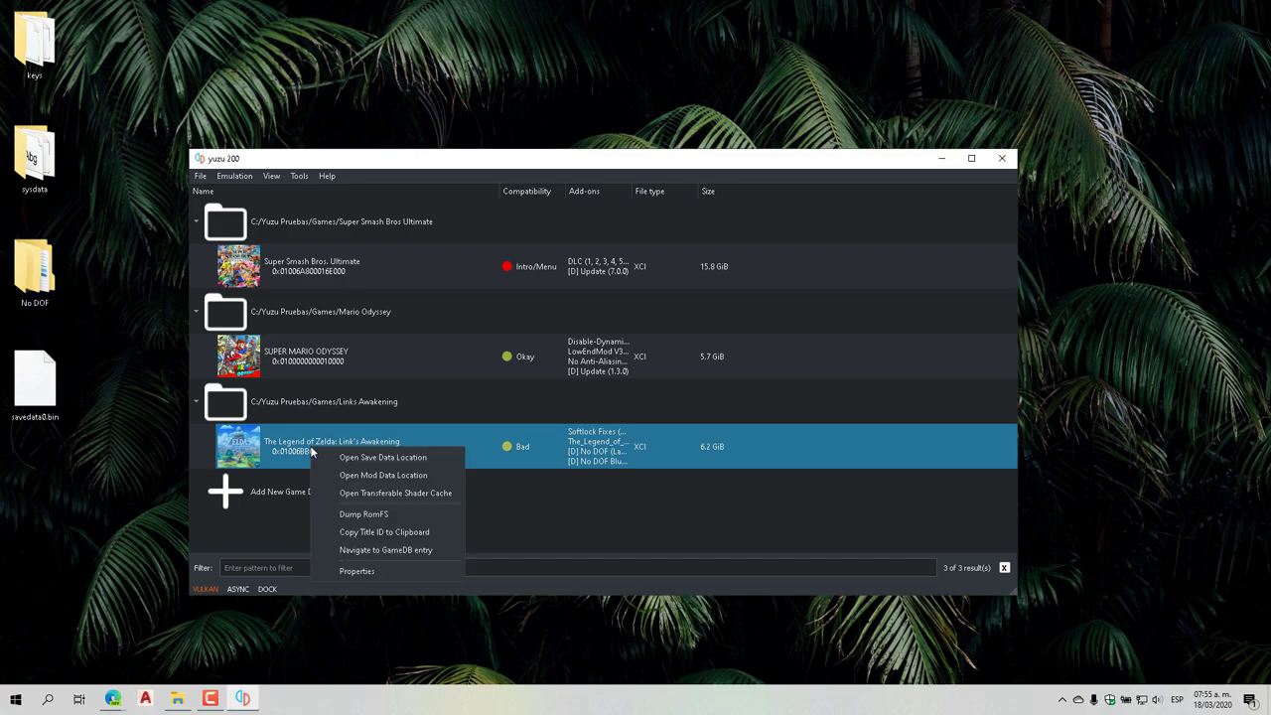
click(389, 478)
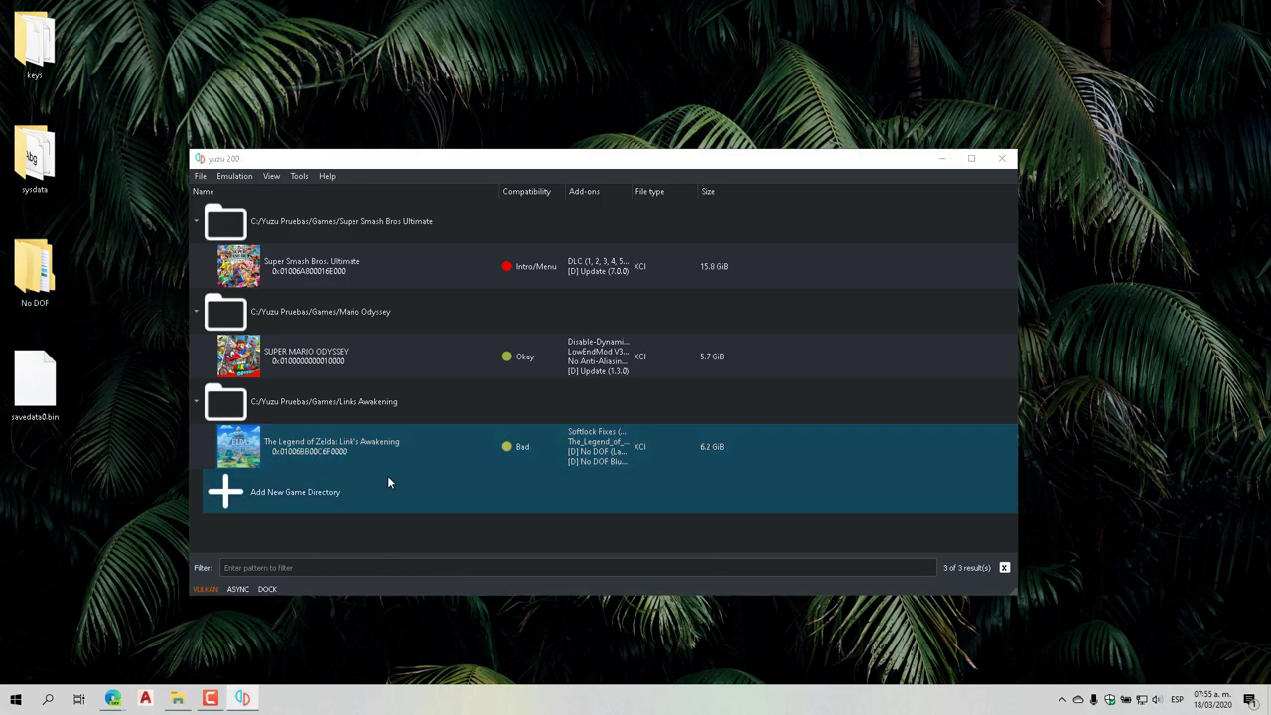
Copy the desktop No DOF folder into the mod folder, replacing existing files, then close it
drag(20, 285, 40, 283)
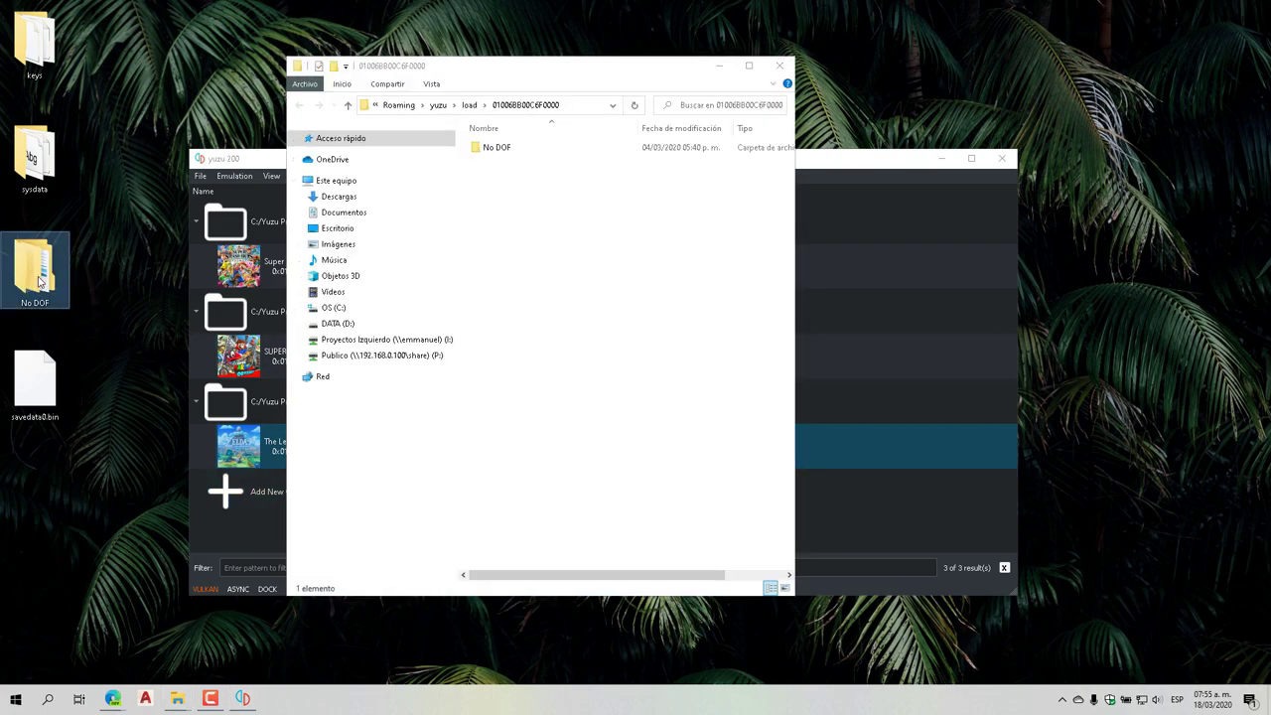
right_click(40, 283)
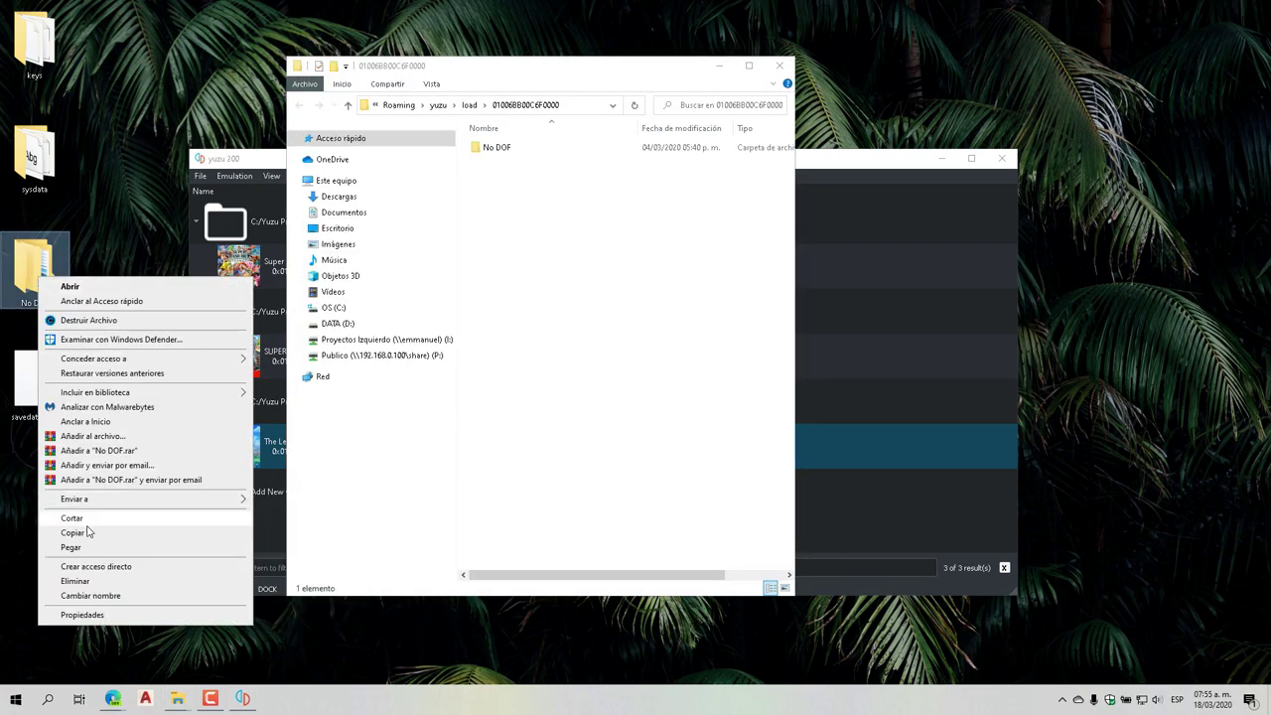
click(121, 519)
click(514, 251)
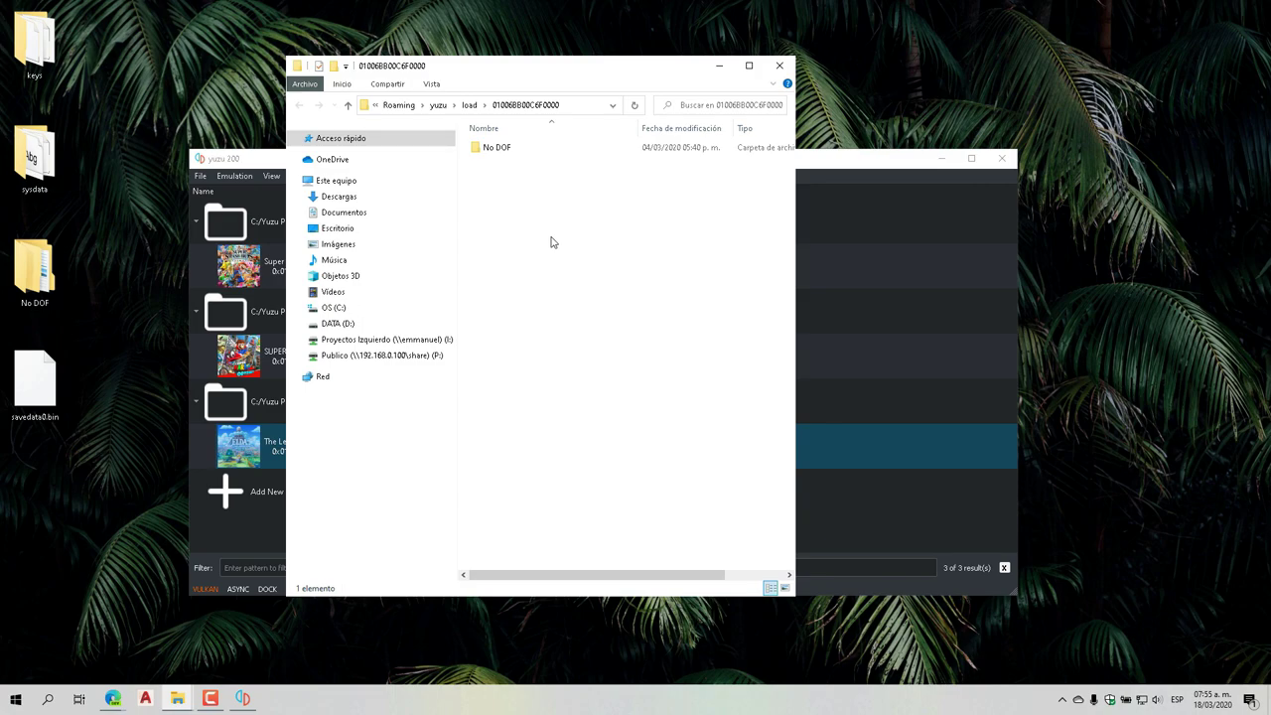
right_click(562, 272)
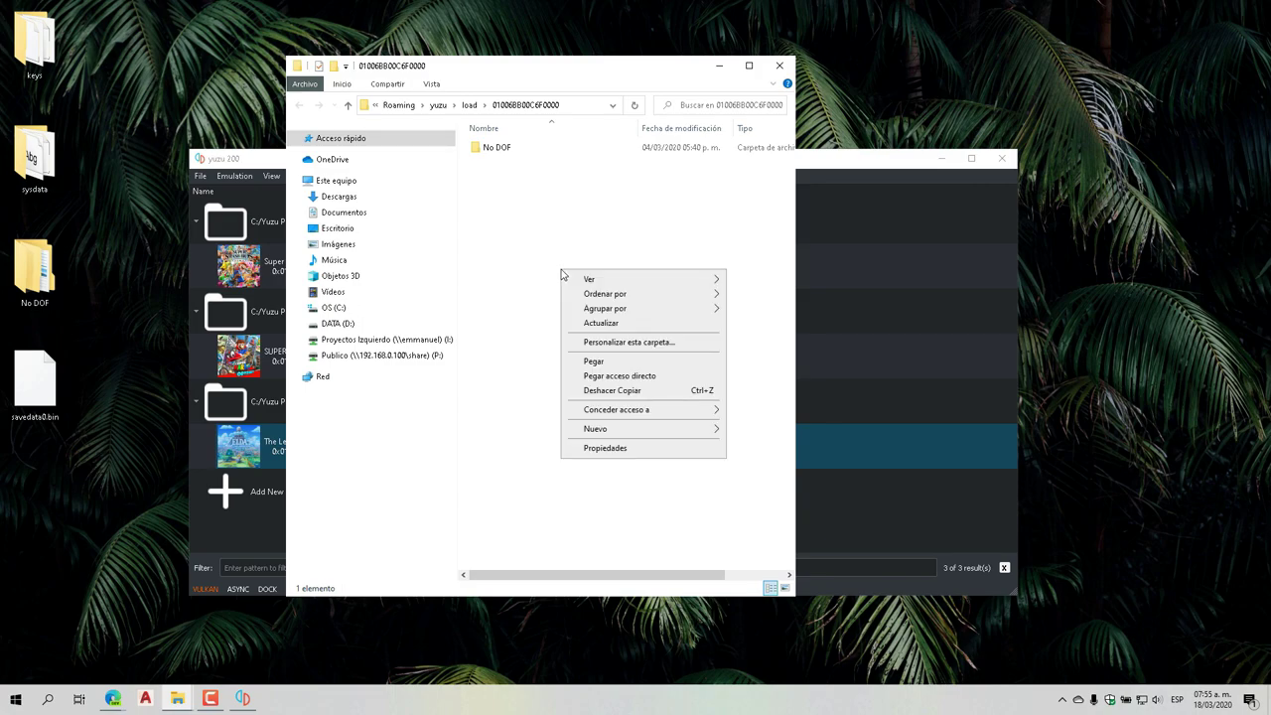
click(606, 360)
click(723, 246)
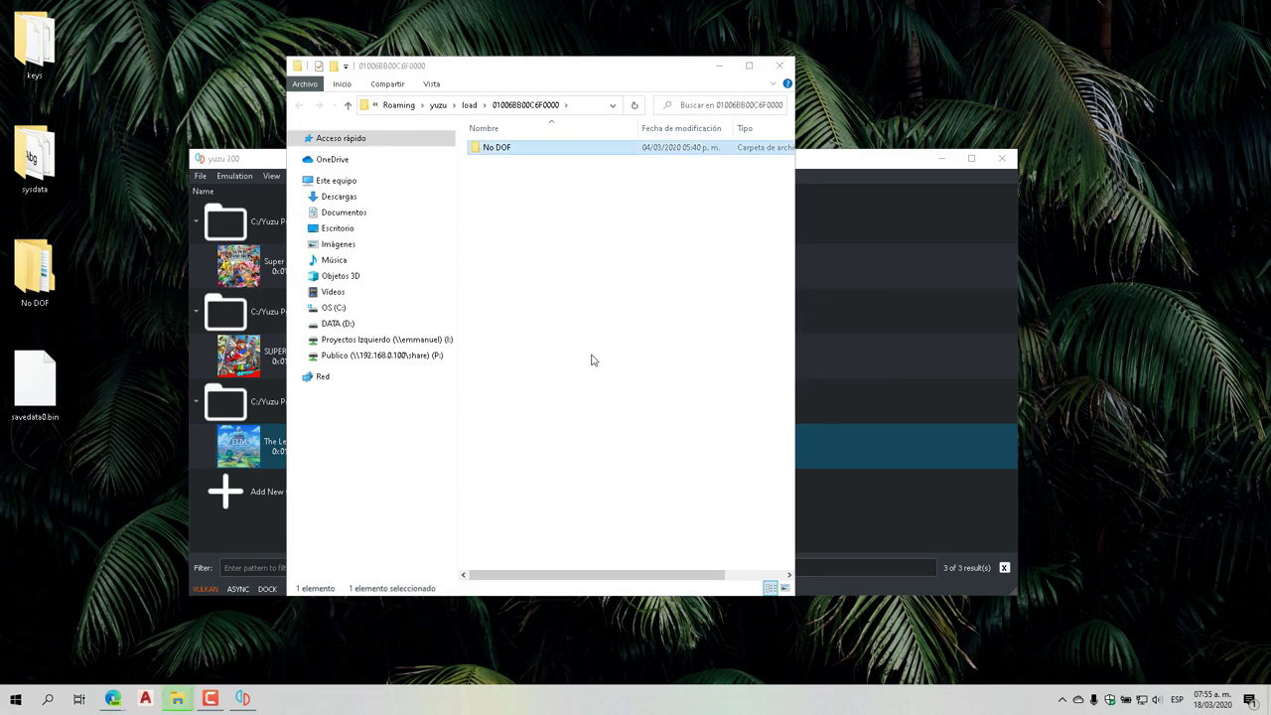
click(780, 65)
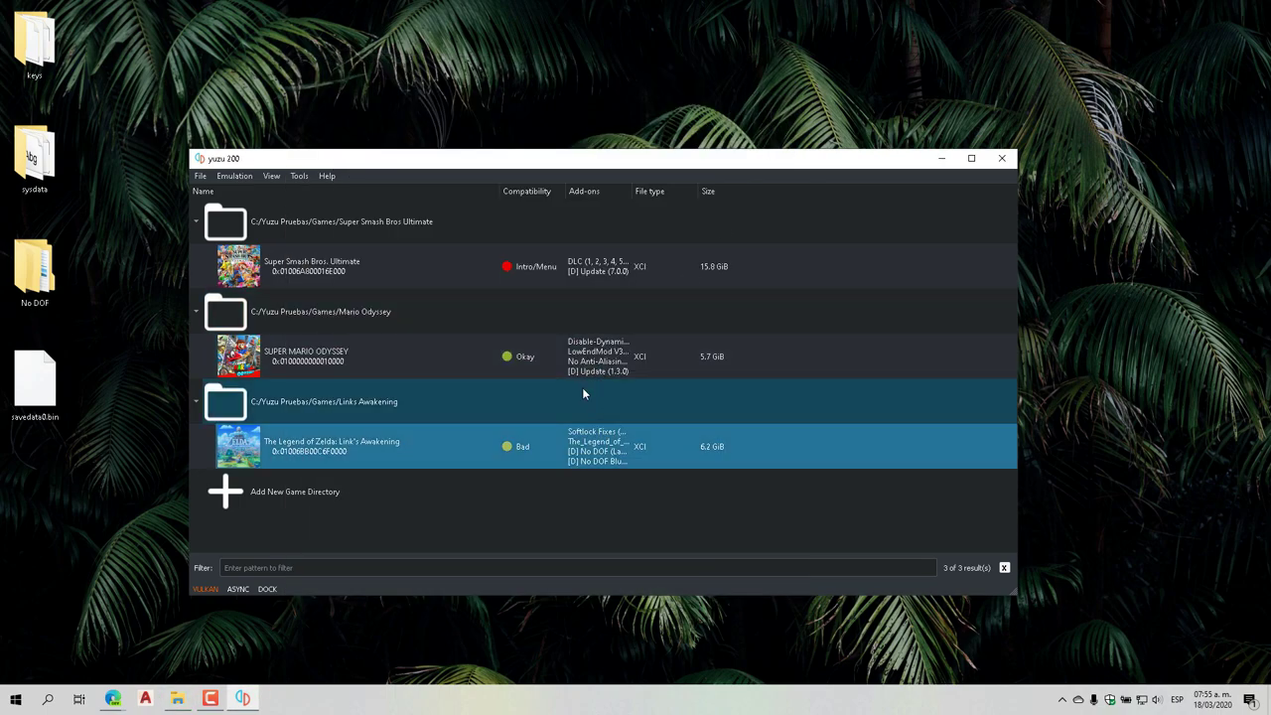
Open Link's Awakening's transferable shader cache folder, then close that Explorer window
right_click(360, 452)
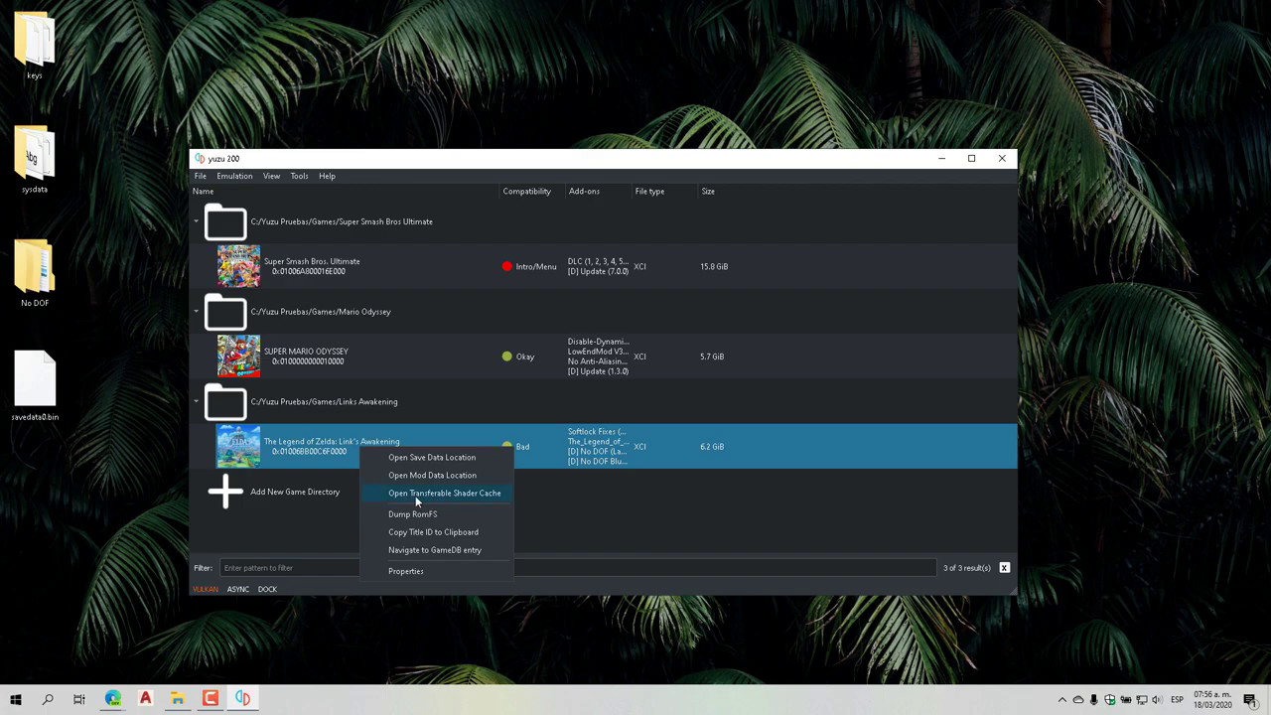
click(459, 496)
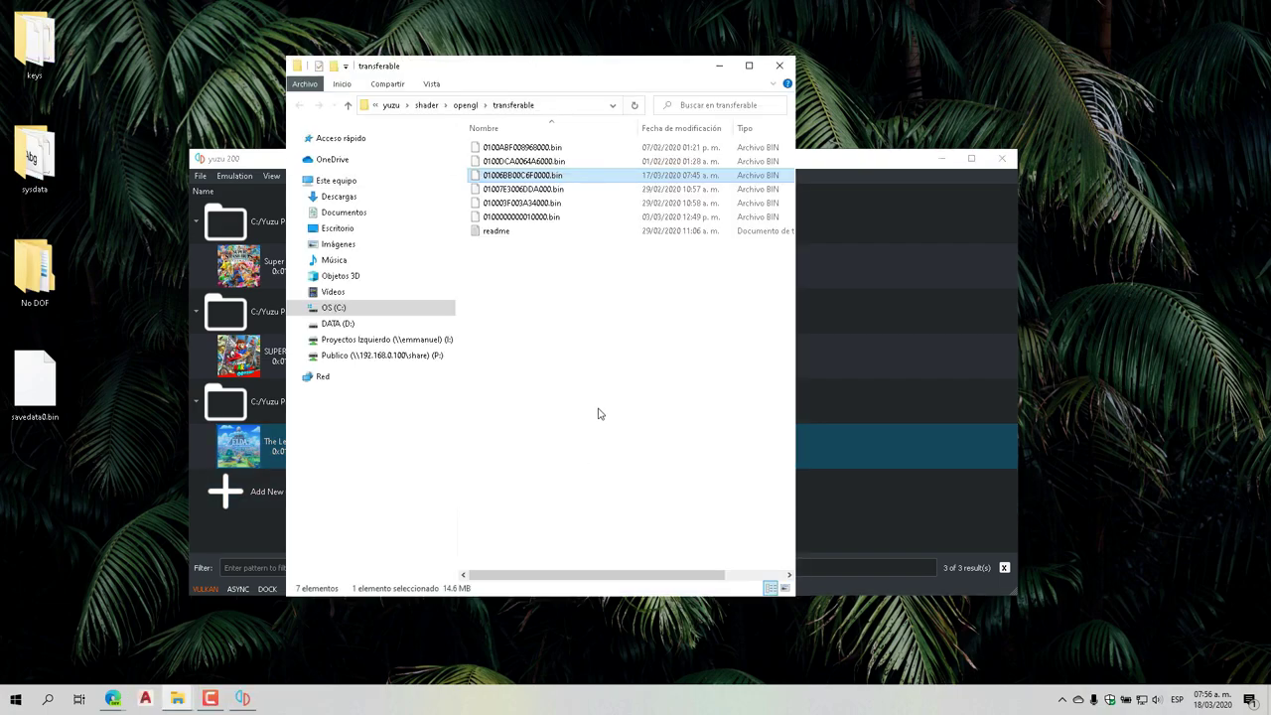
click(604, 354)
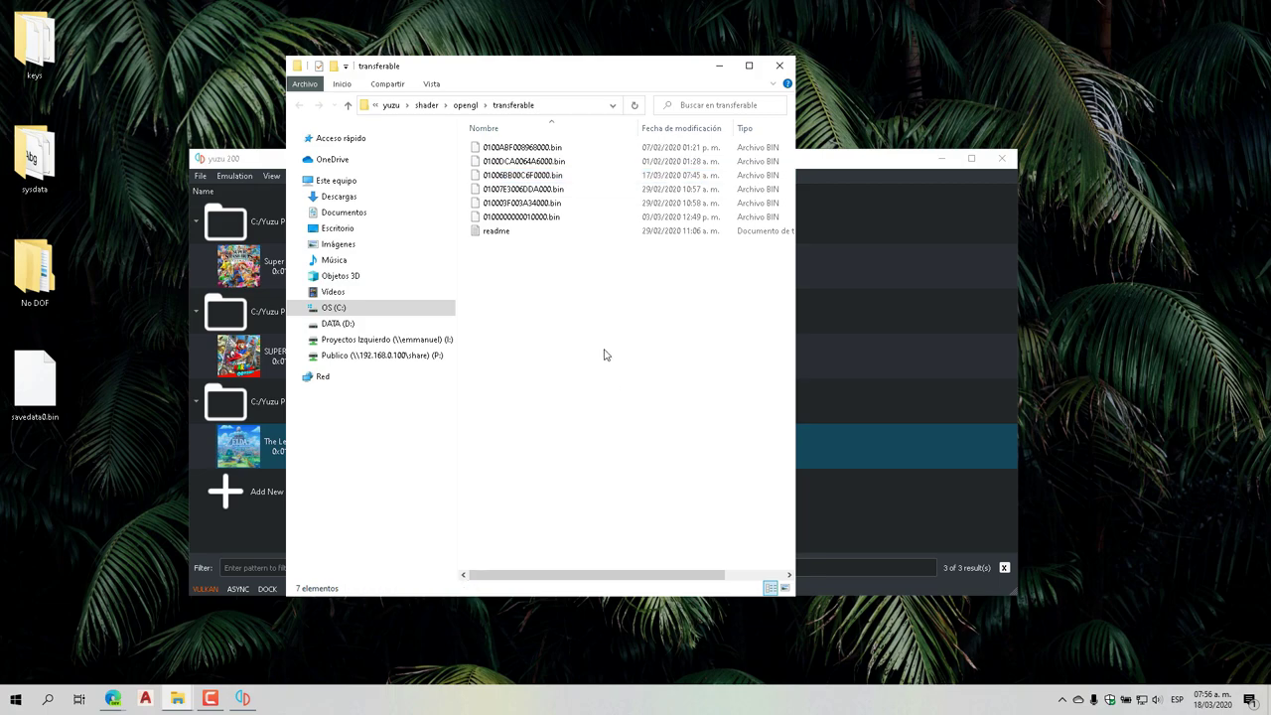
click(779, 66)
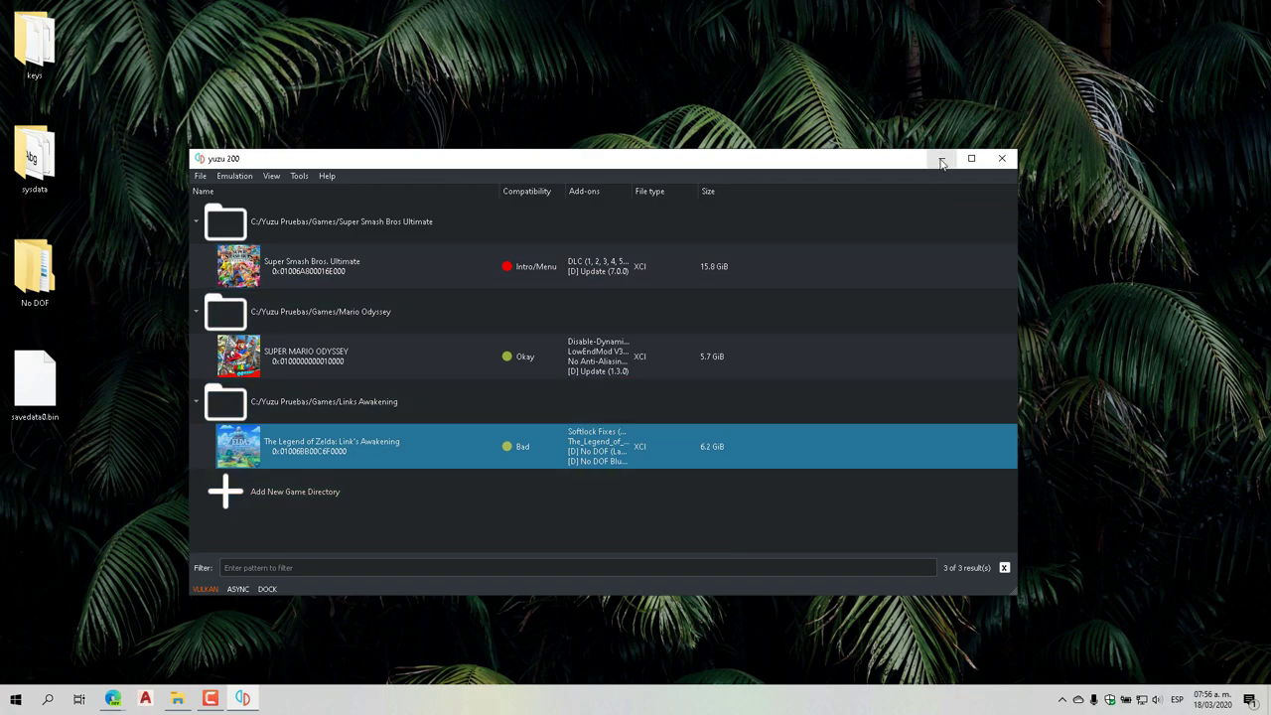
Close yuzu, relaunch yuzu.exe from Yuzu Pruebas, then minimise yuzu and the folder
click(1001, 157)
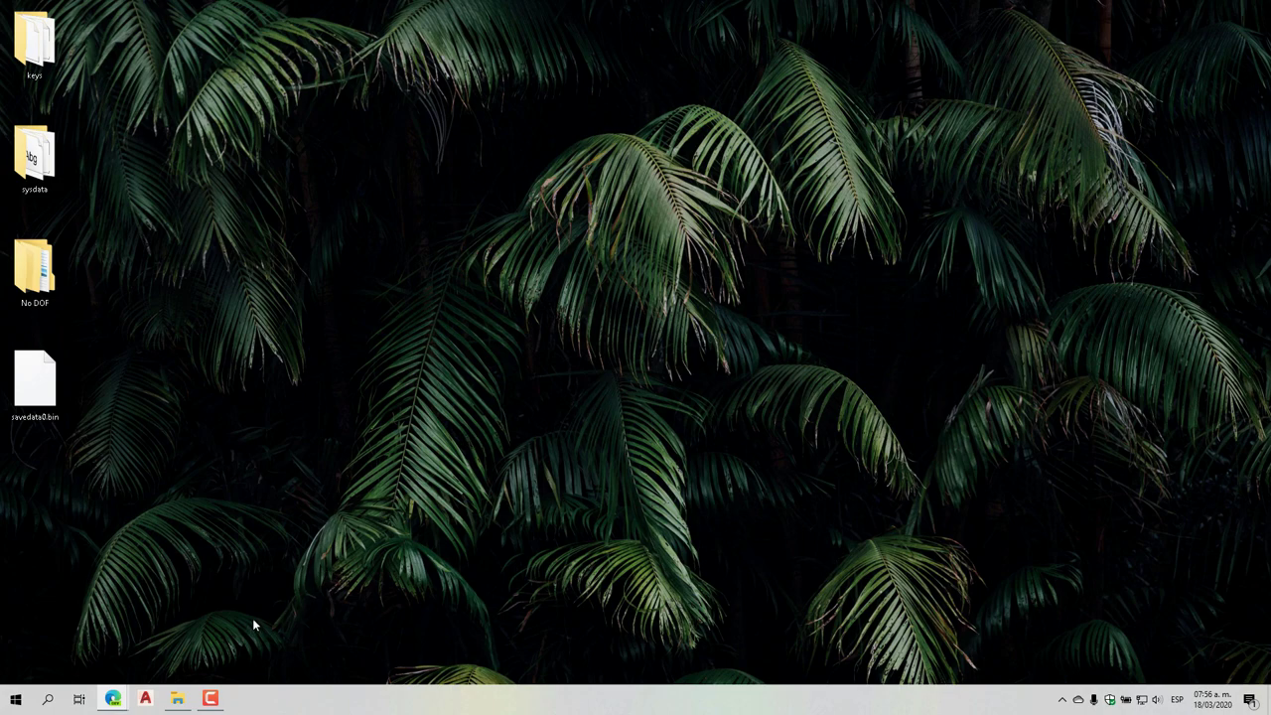
mouse_move(177, 698)
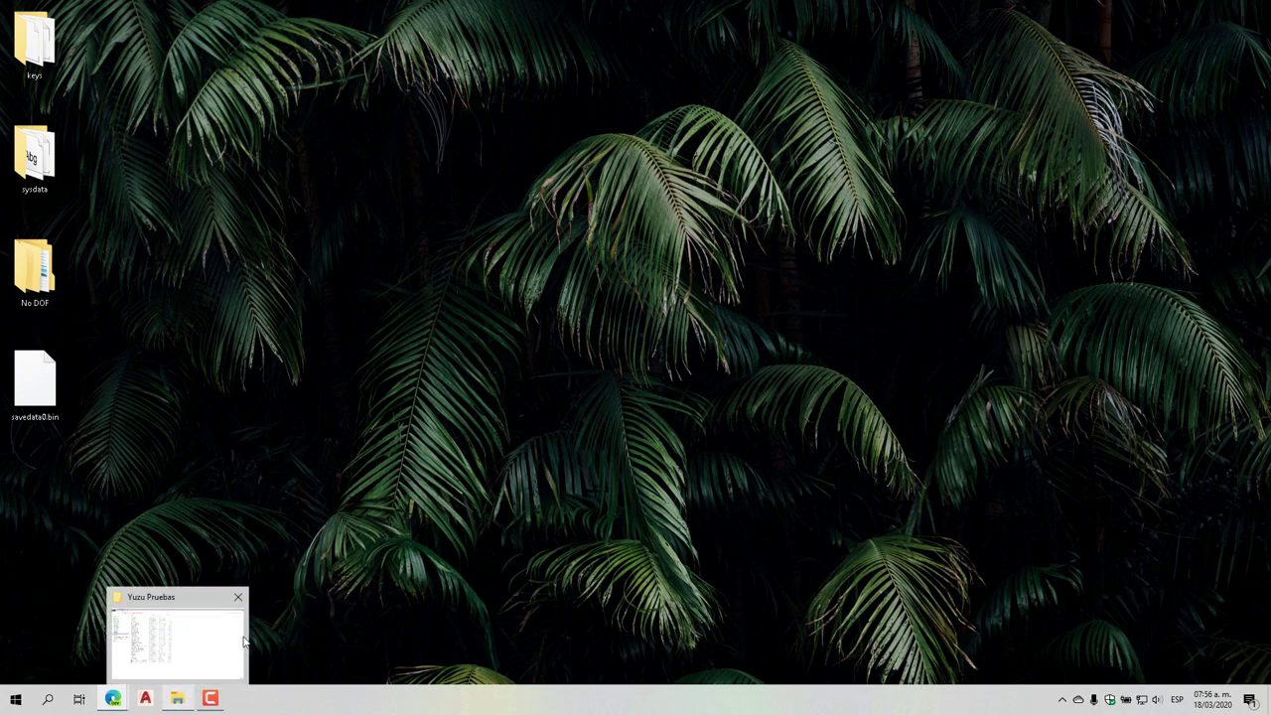
click(177, 698)
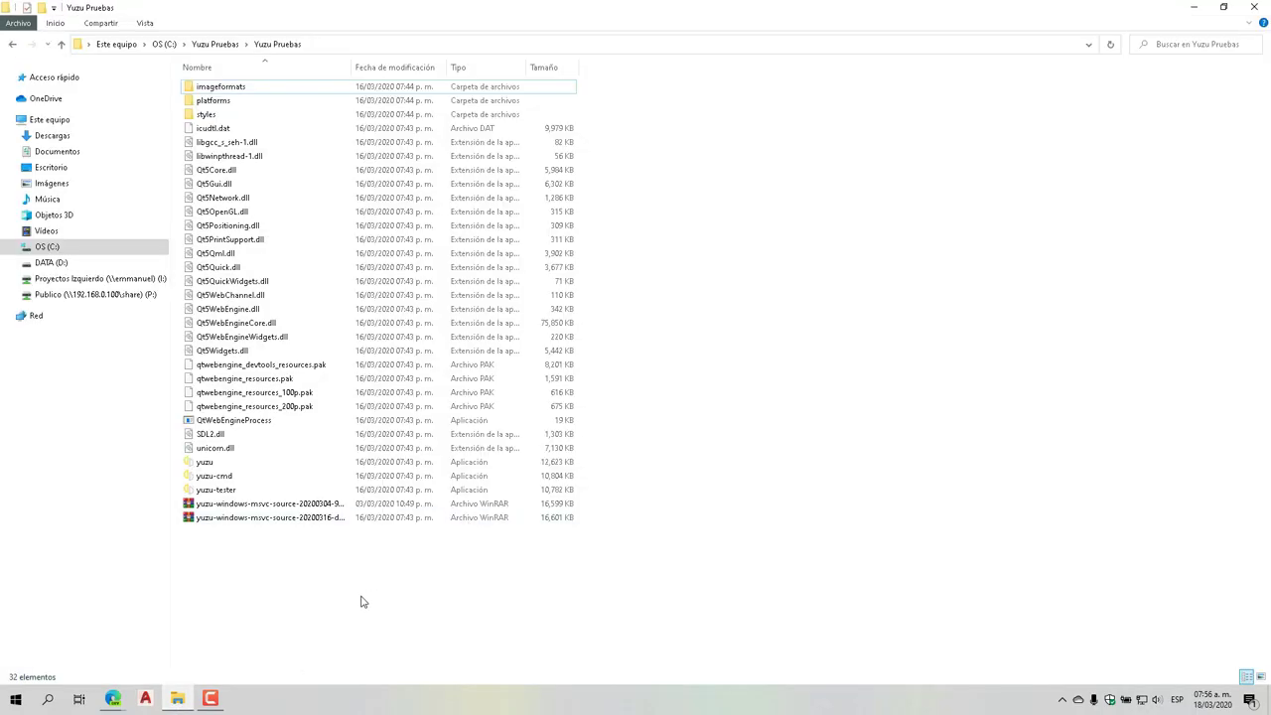
click(210, 463)
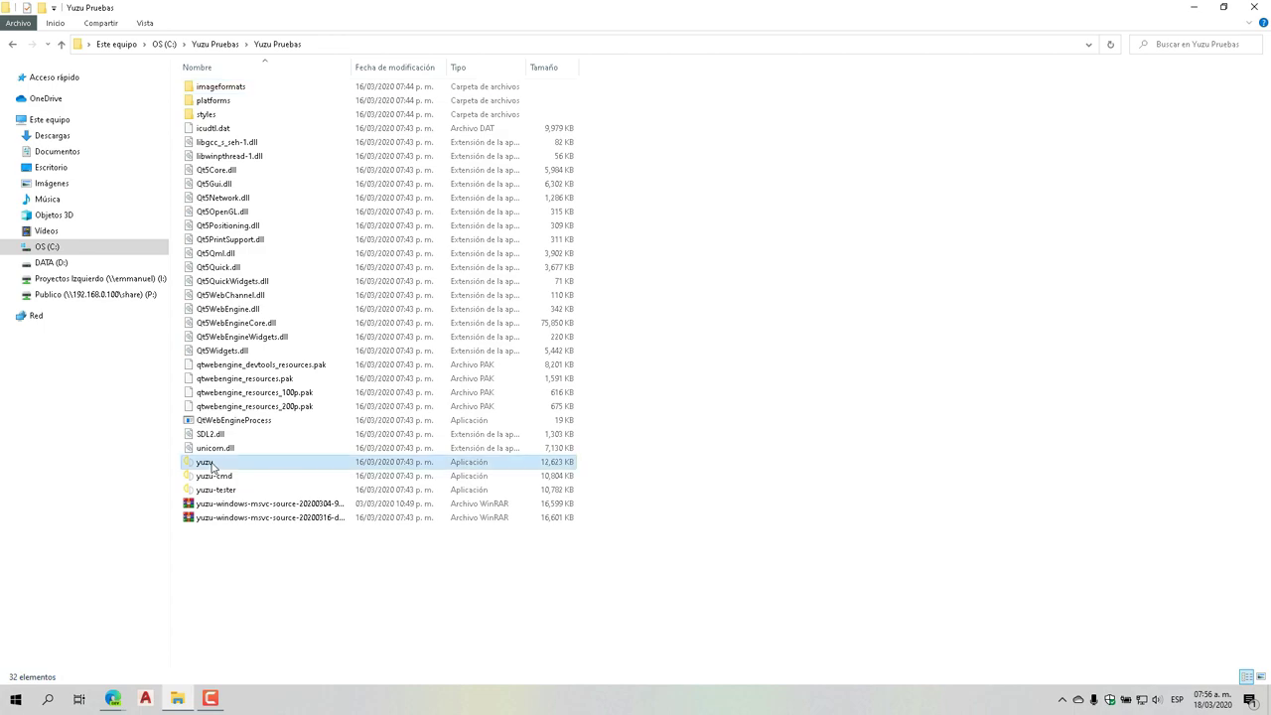
double_click(211, 464)
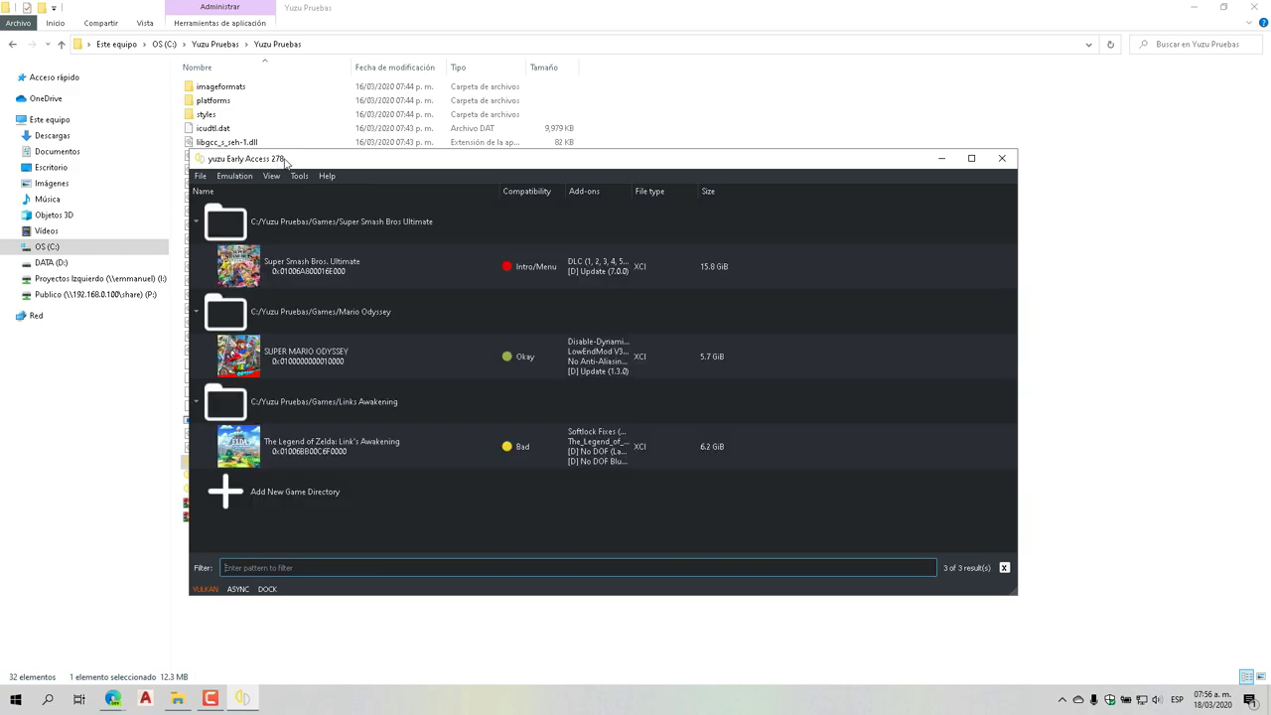
click(940, 159)
click(1193, 8)
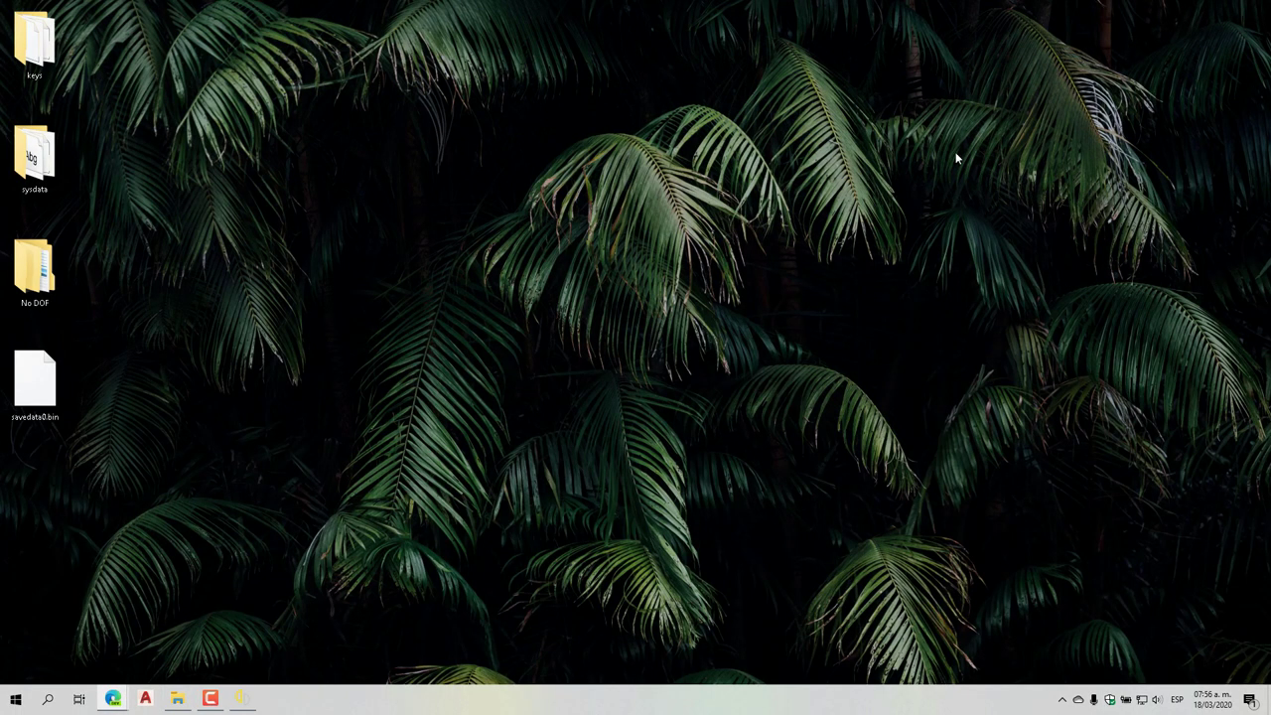
Open the r/YuzuPiracy 'Yuzu Early Access 280 [Complete]' post and select its base64 string
mouse_move(113, 698)
click(179, 658)
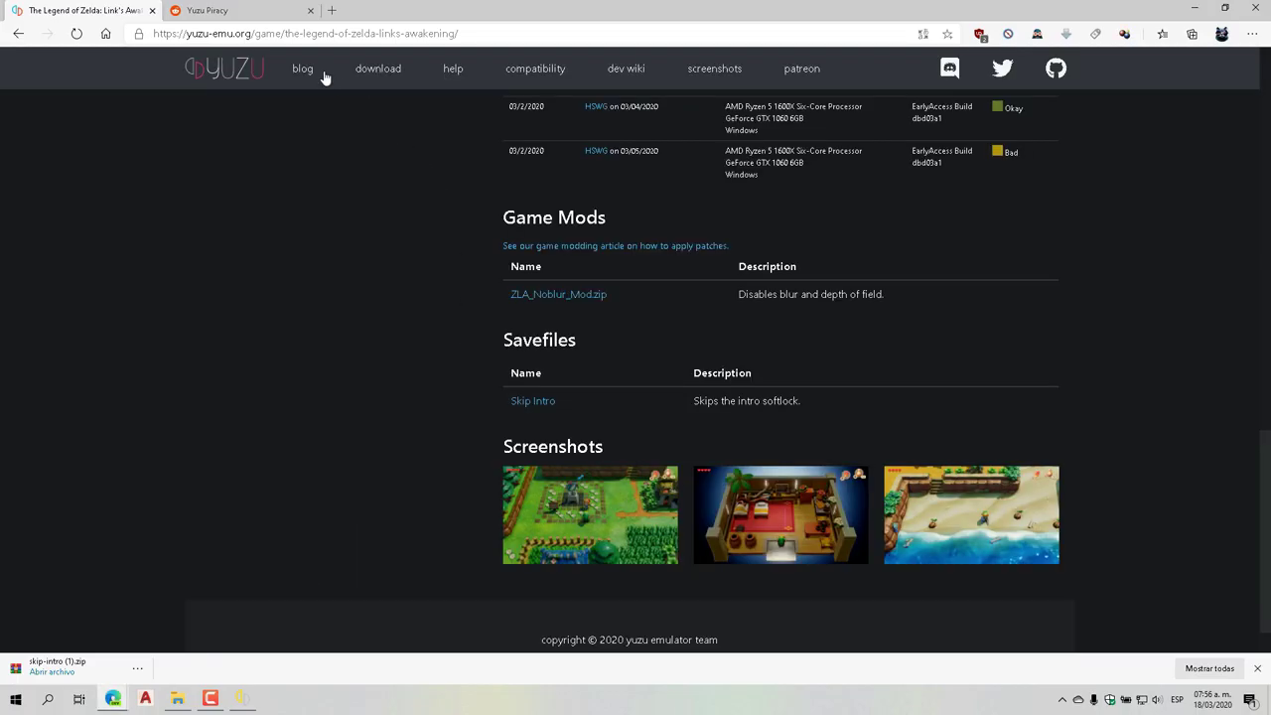
click(207, 10)
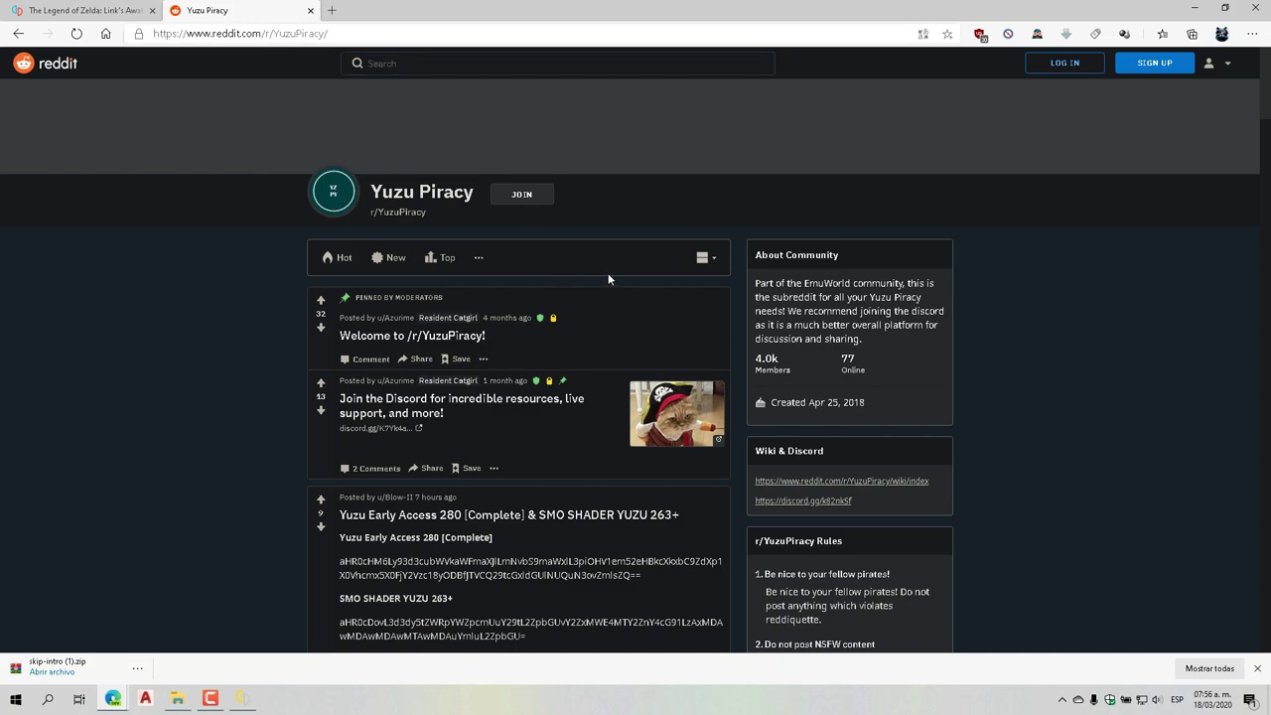
scroll(580, 317, down, 2)
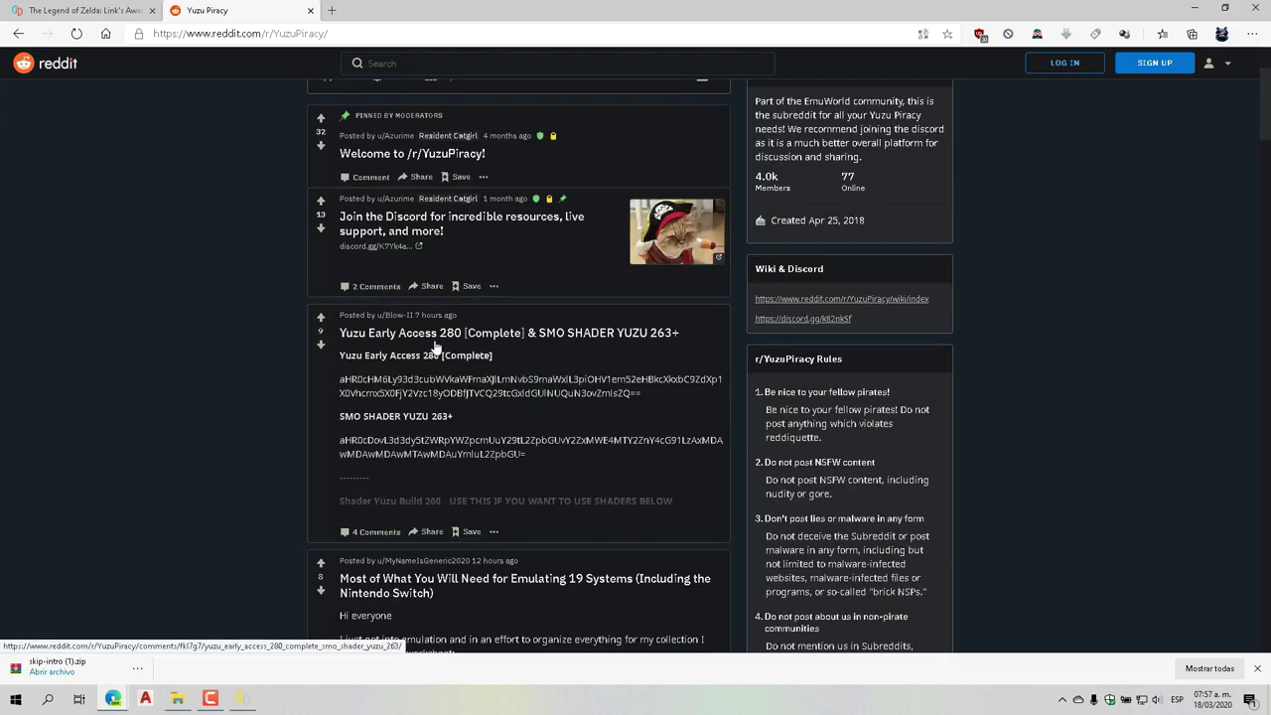
click(511, 340)
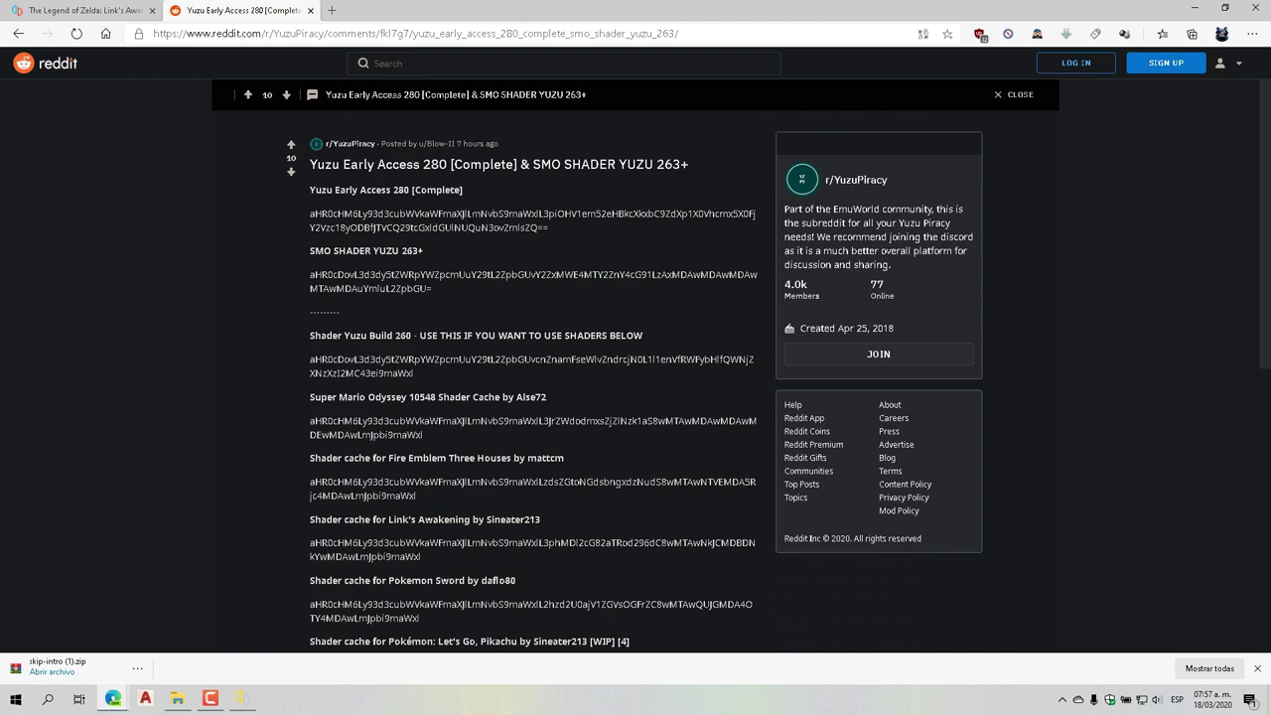
double_click(532, 214)
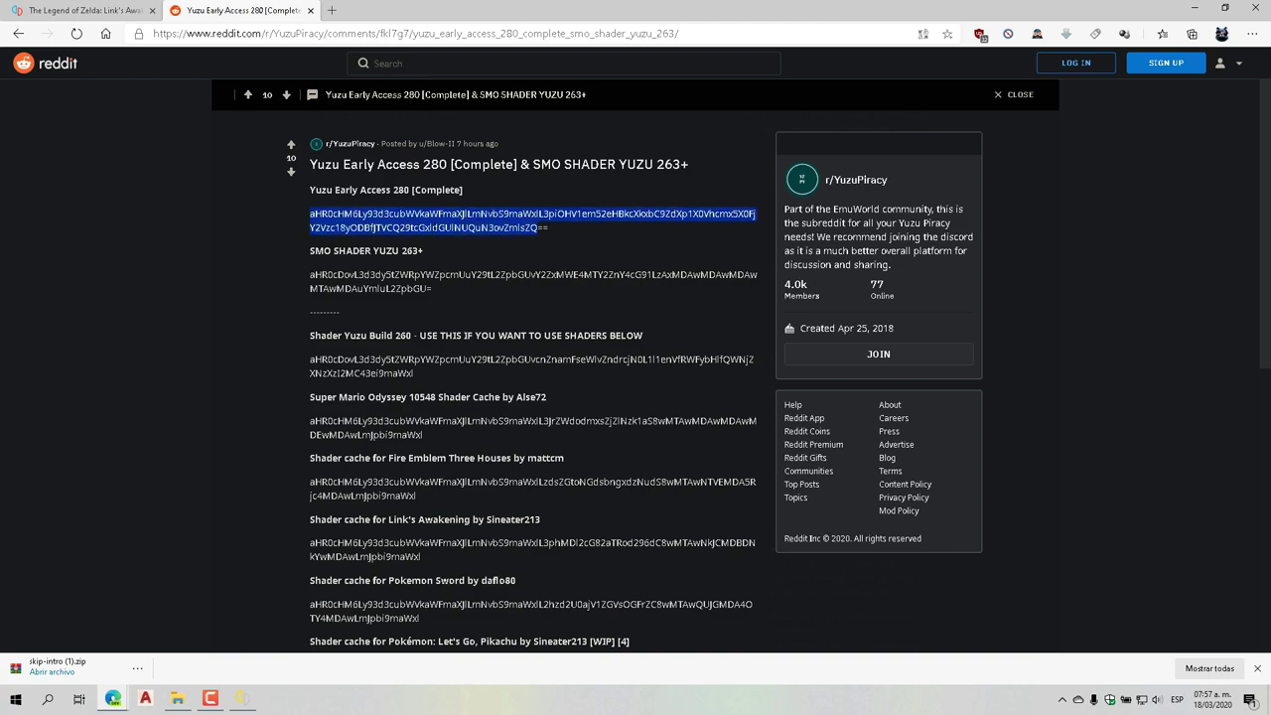
drag(309, 214, 564, 226)
key(ctrl+c)
Load base64decode.org in a new browser tab
click(334, 12)
text(base)
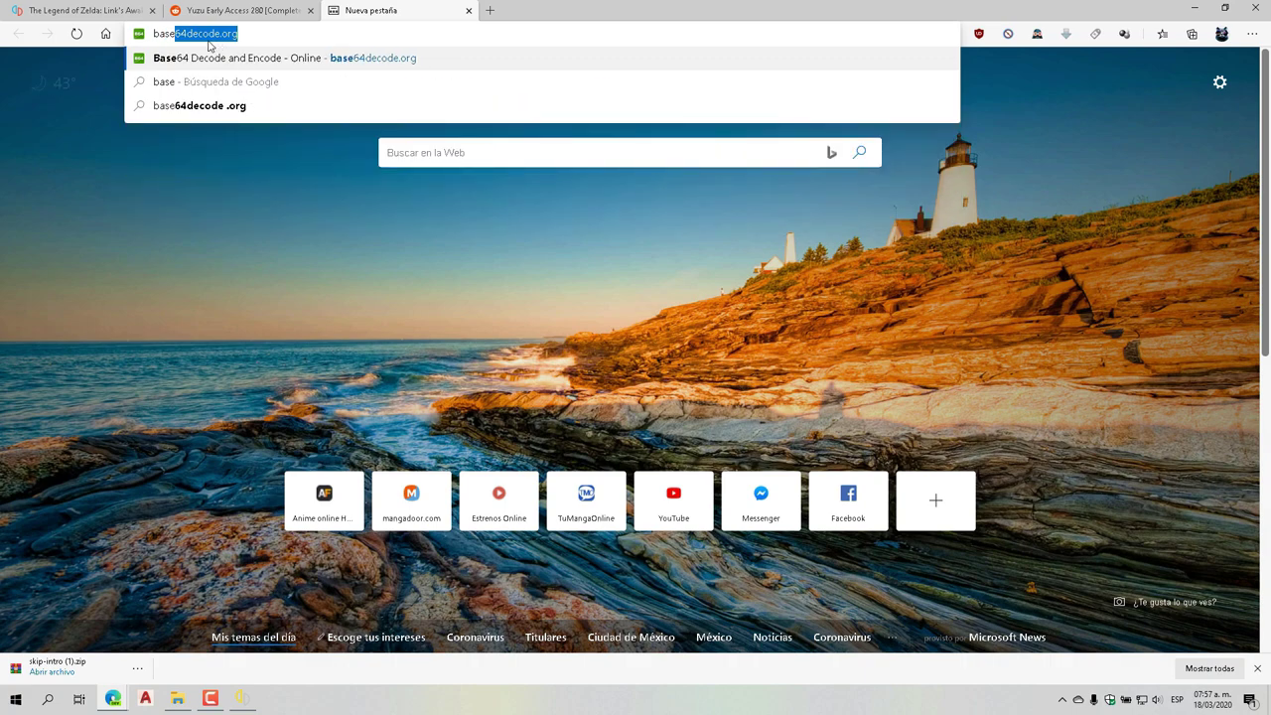
click(225, 37)
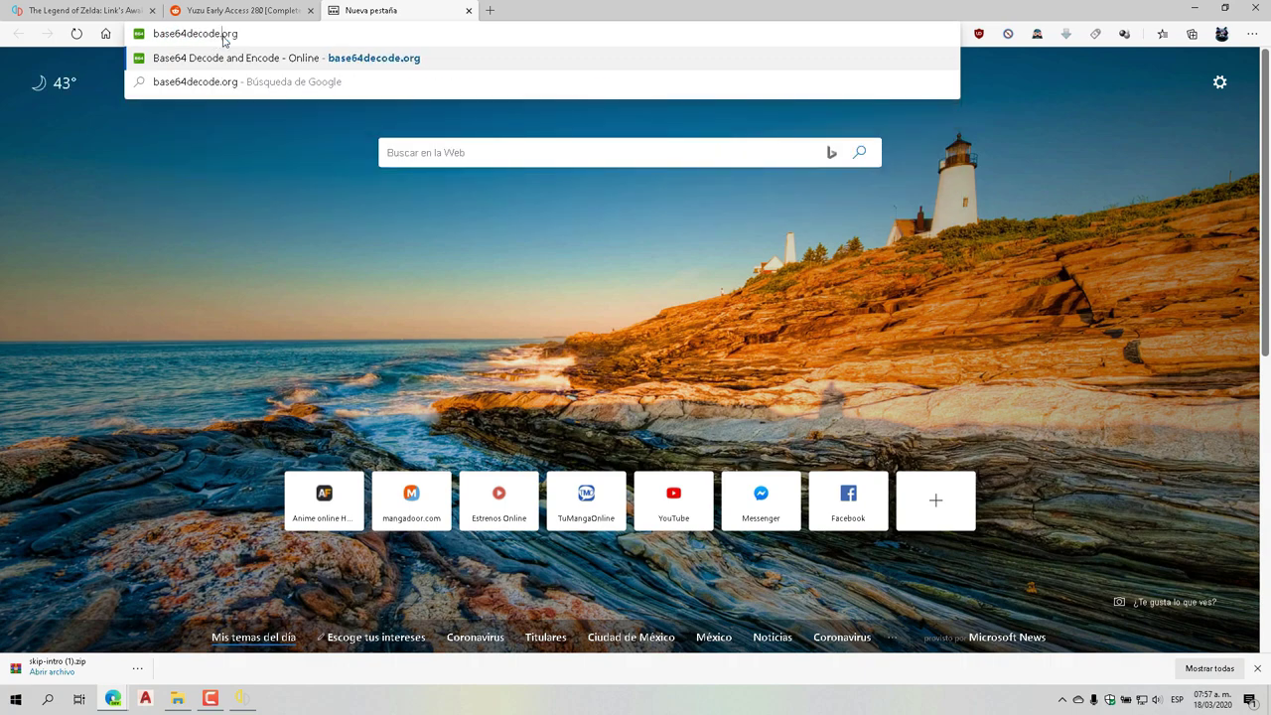
key(Return)
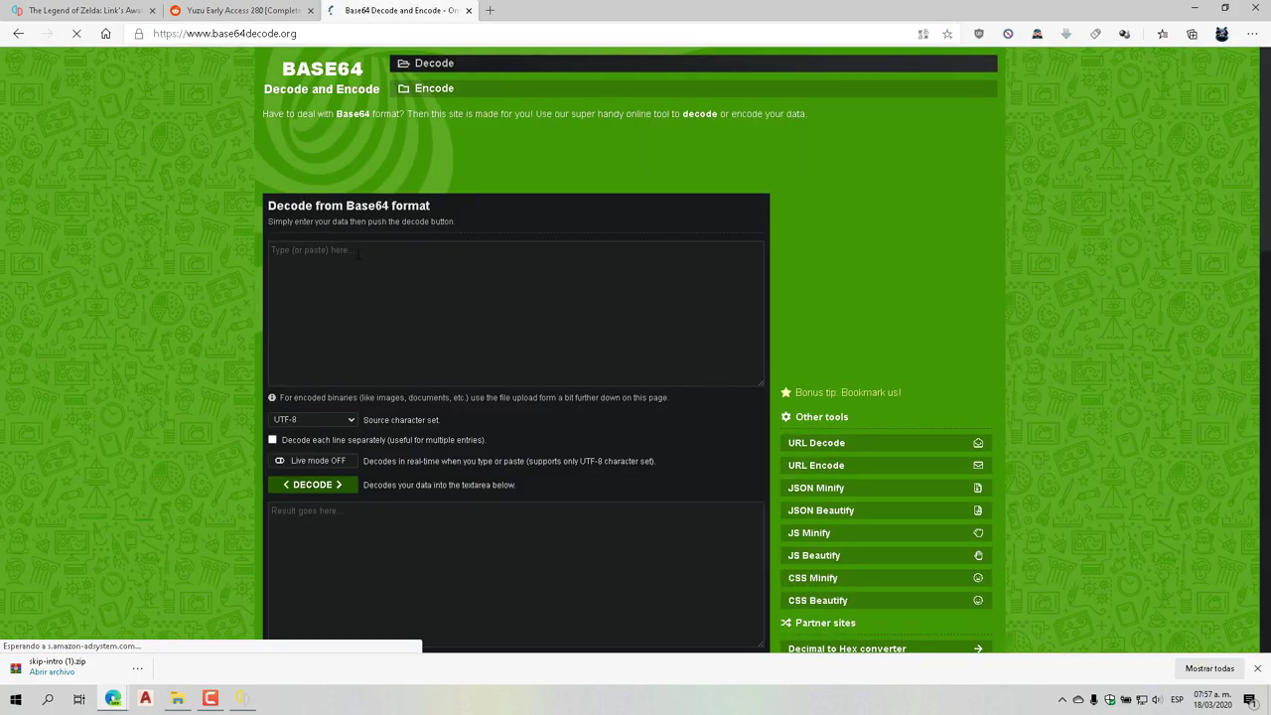
Decode the pasted string and paste the resulting MediaFire link into the address bar
right_click(366, 258)
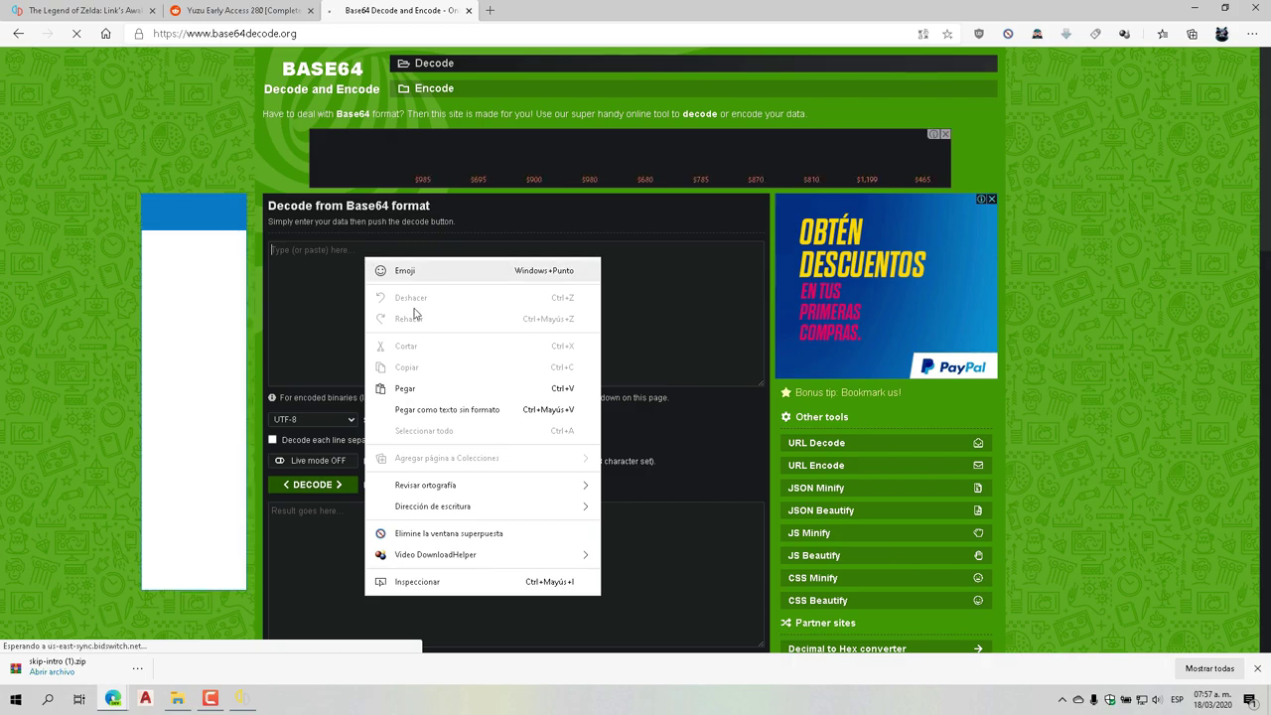
click(414, 389)
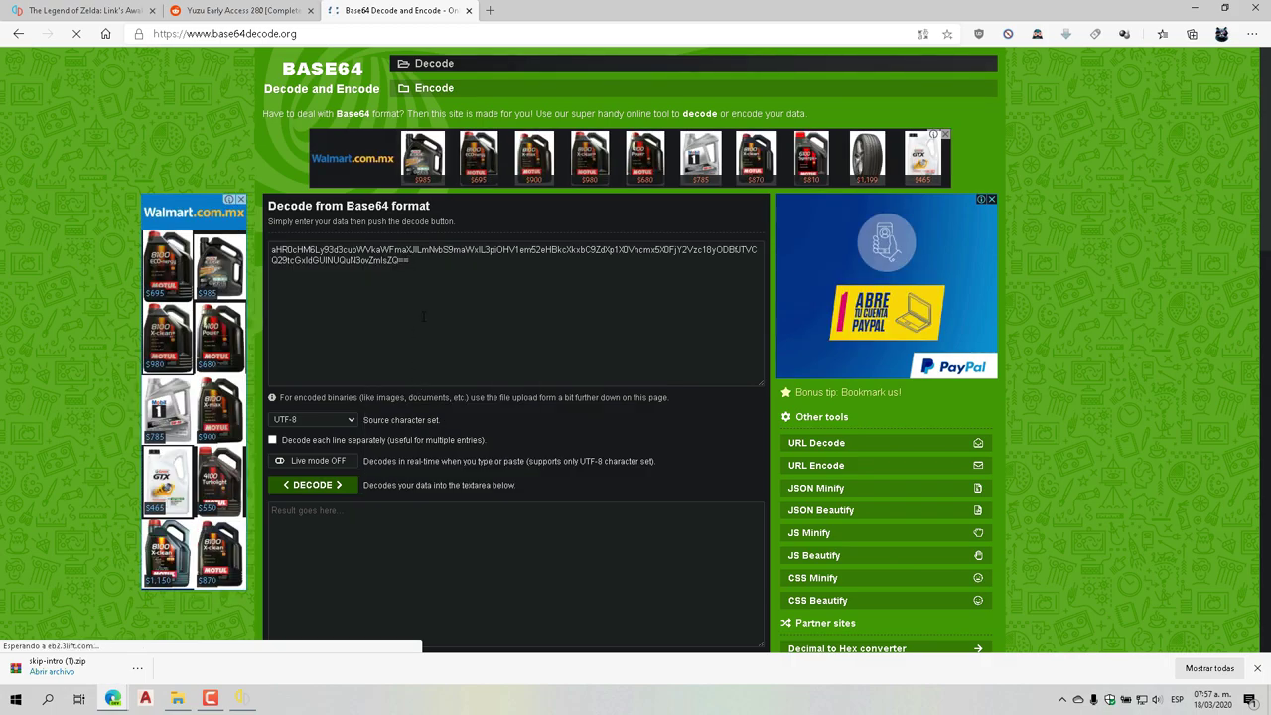
click(323, 487)
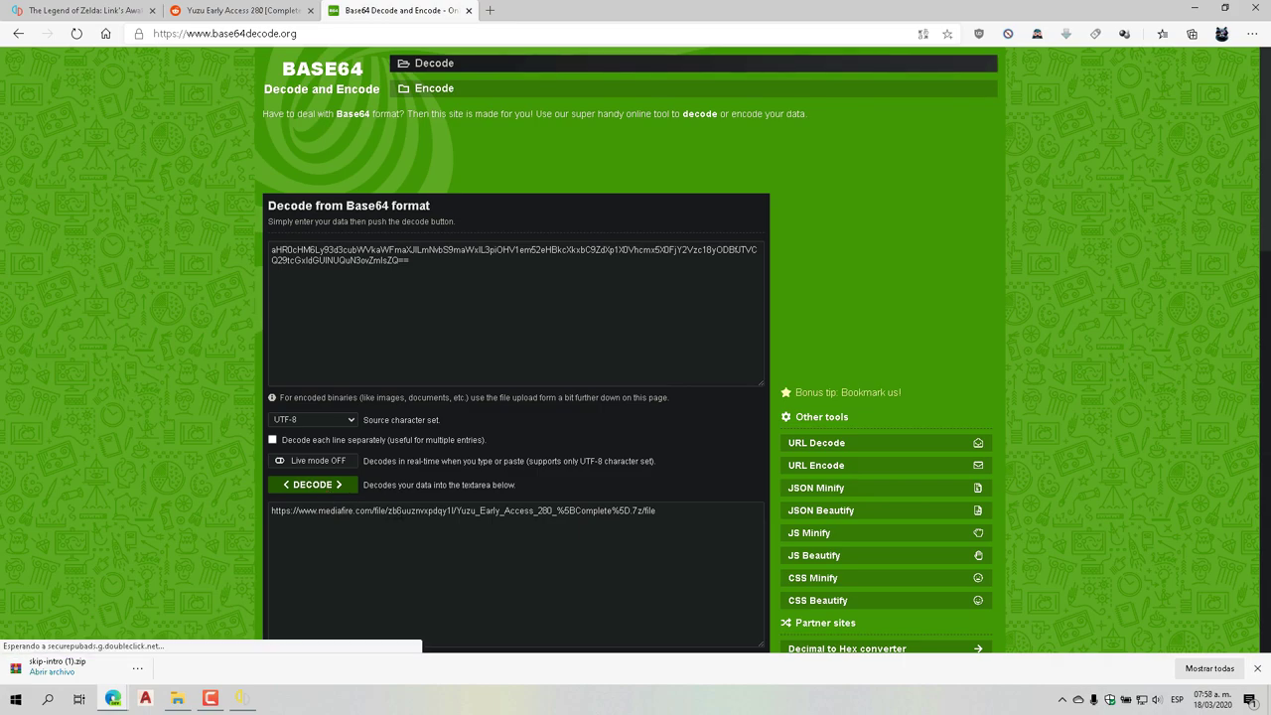
triple_click(396, 510)
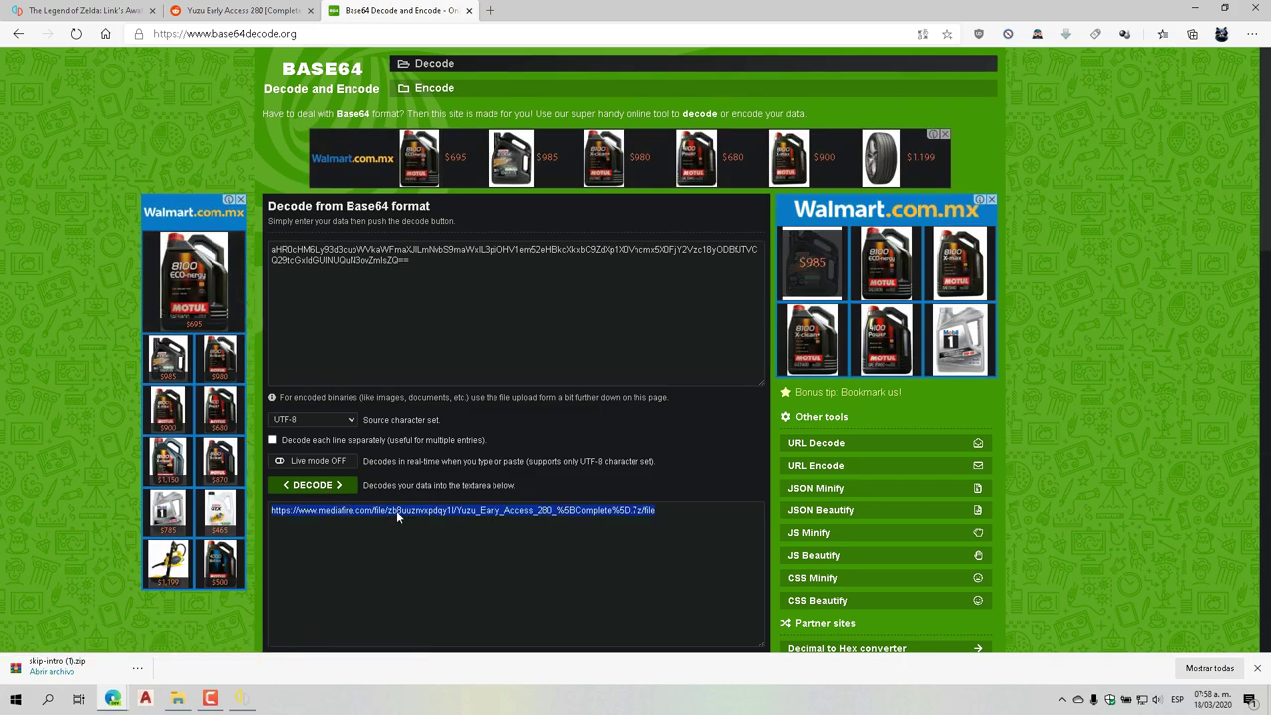
click(415, 35)
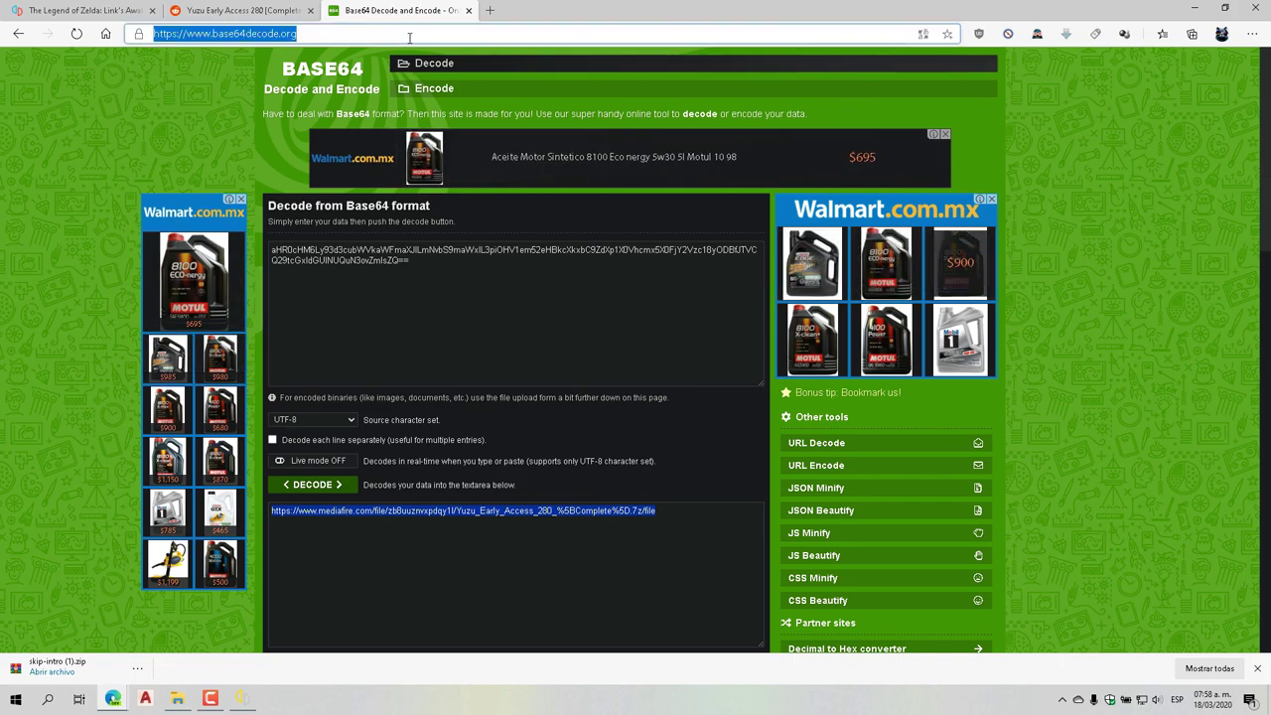
text(https://www.mediafire.com/file/zb8uuznvxpdqy1l/Yuzu_Early_Access_280_%5BComplete%5D.7z/file)
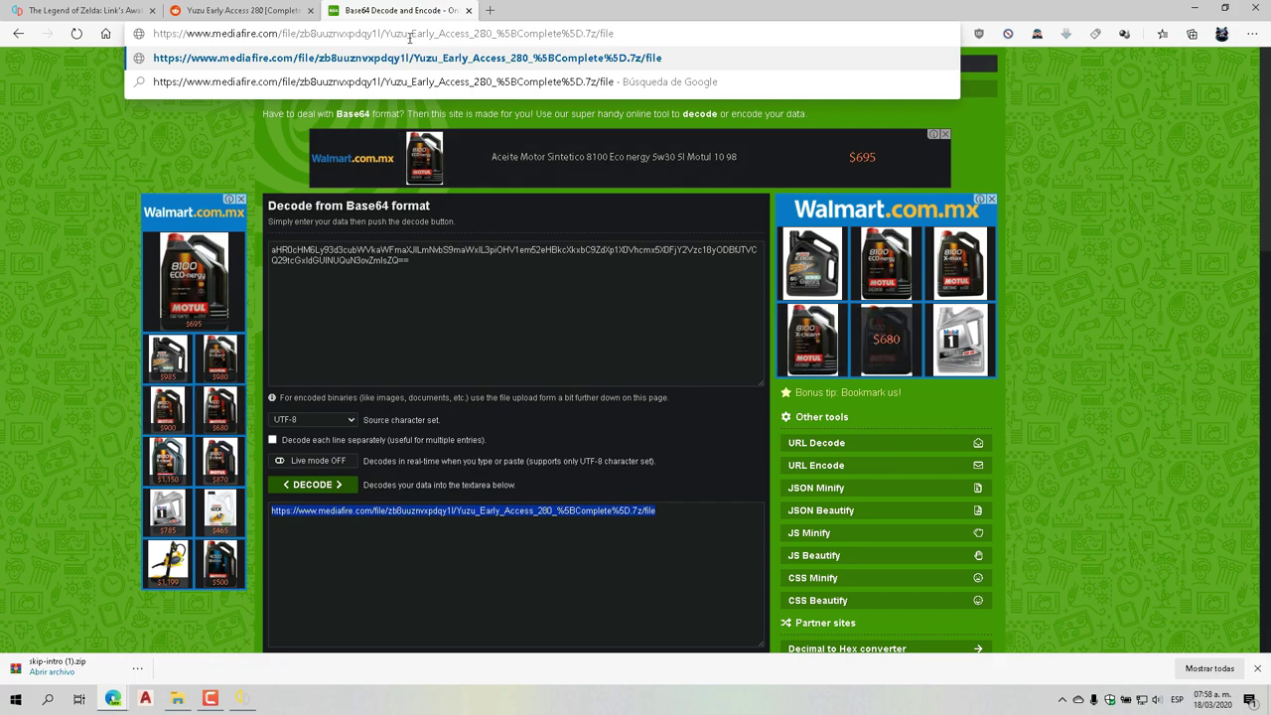
Download Yuzu Early Access 280 [Complete].7z from MediaFire, closing the ad tab, and open it
key(Return)
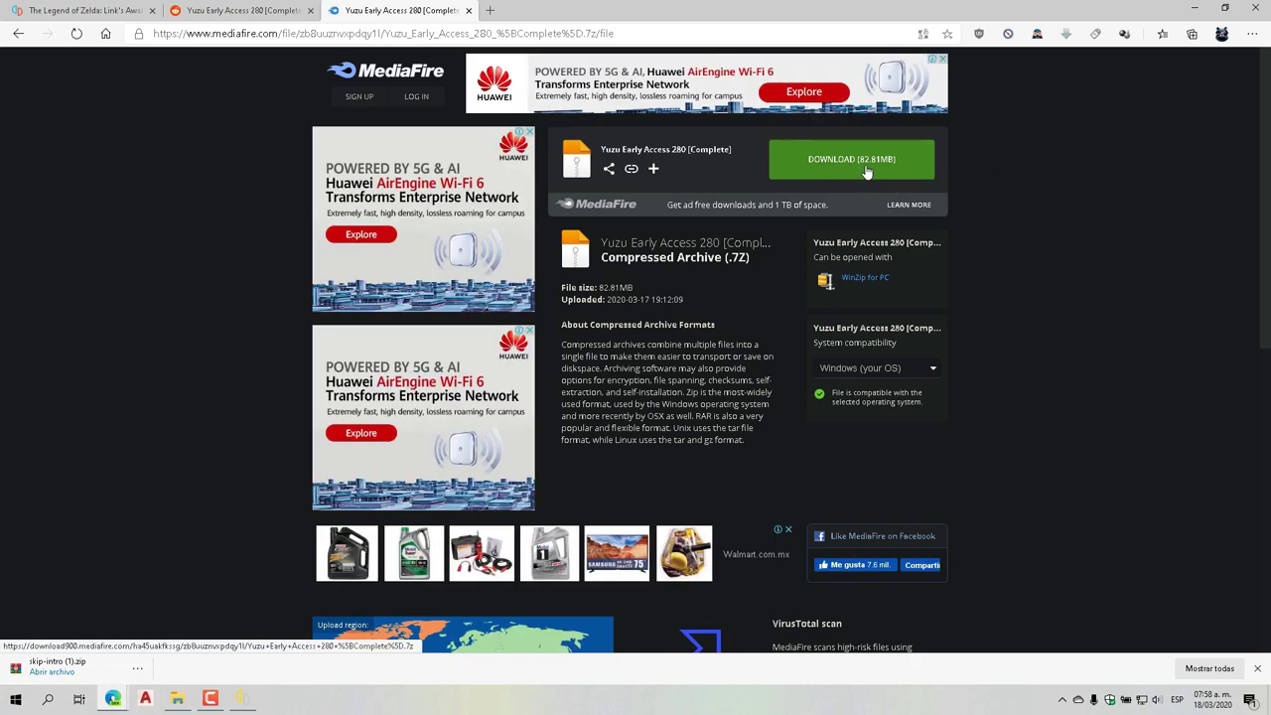
click(865, 170)
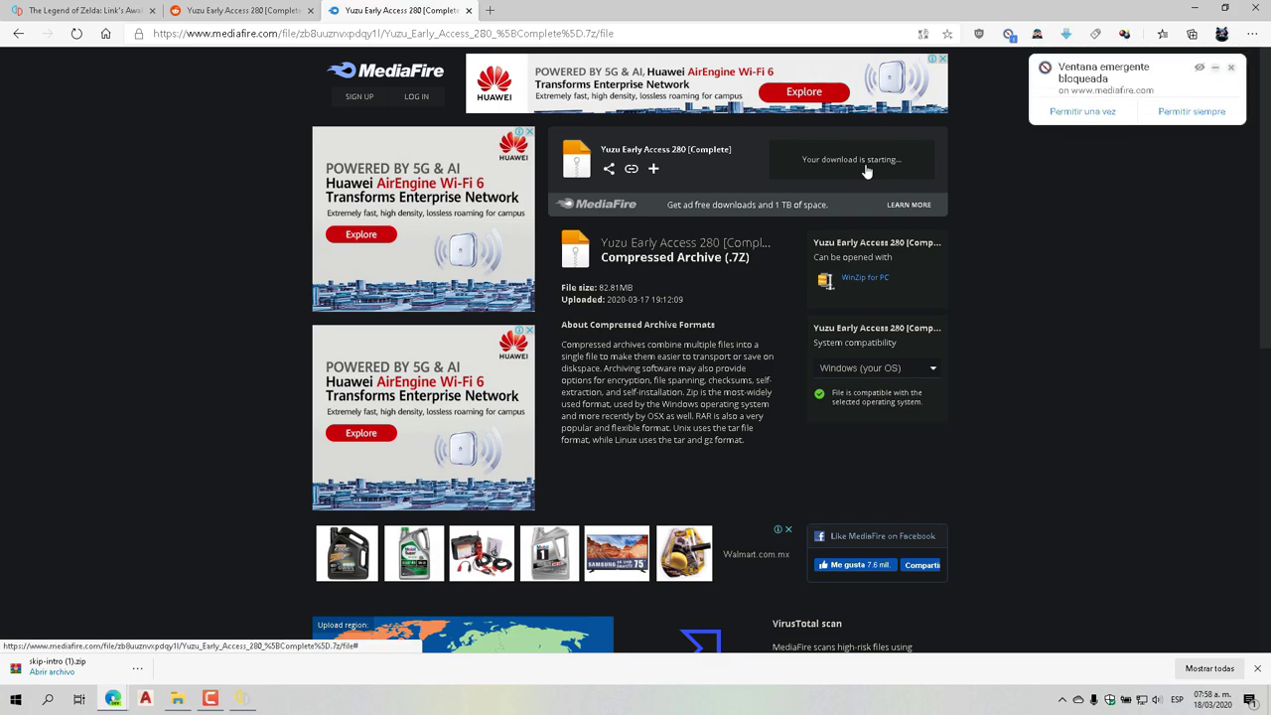
click(1070, 117)
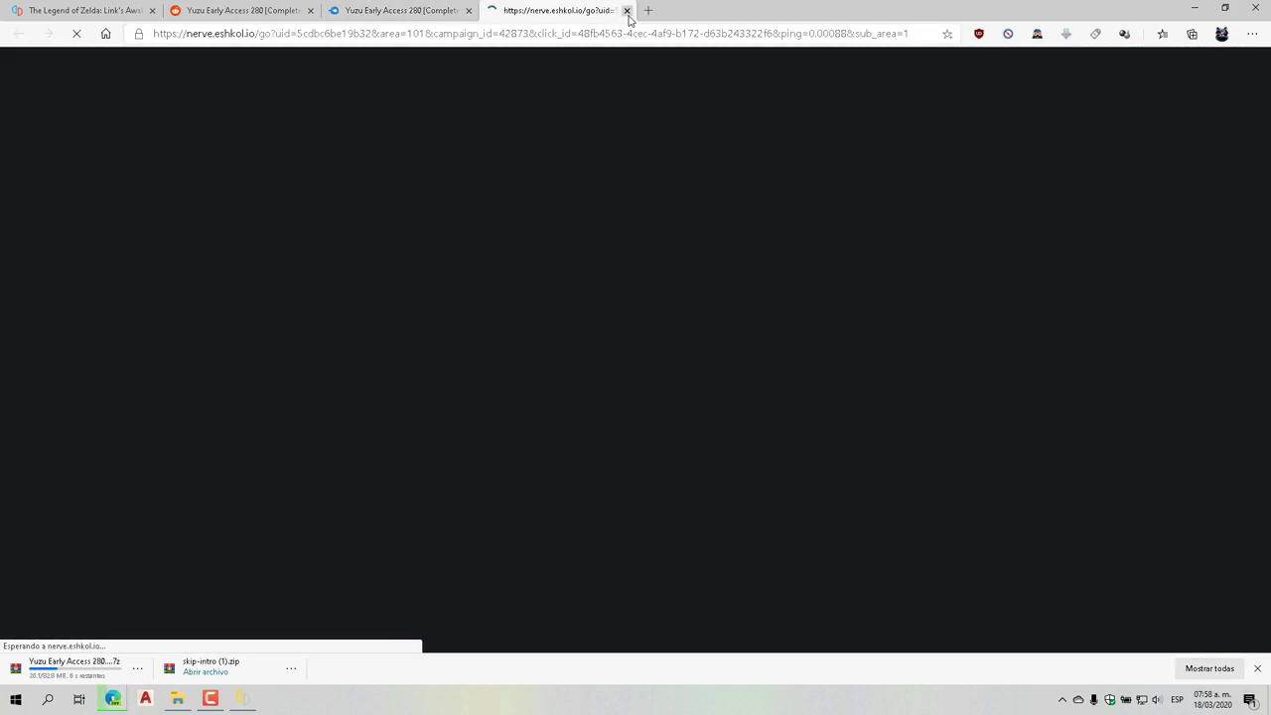
click(626, 10)
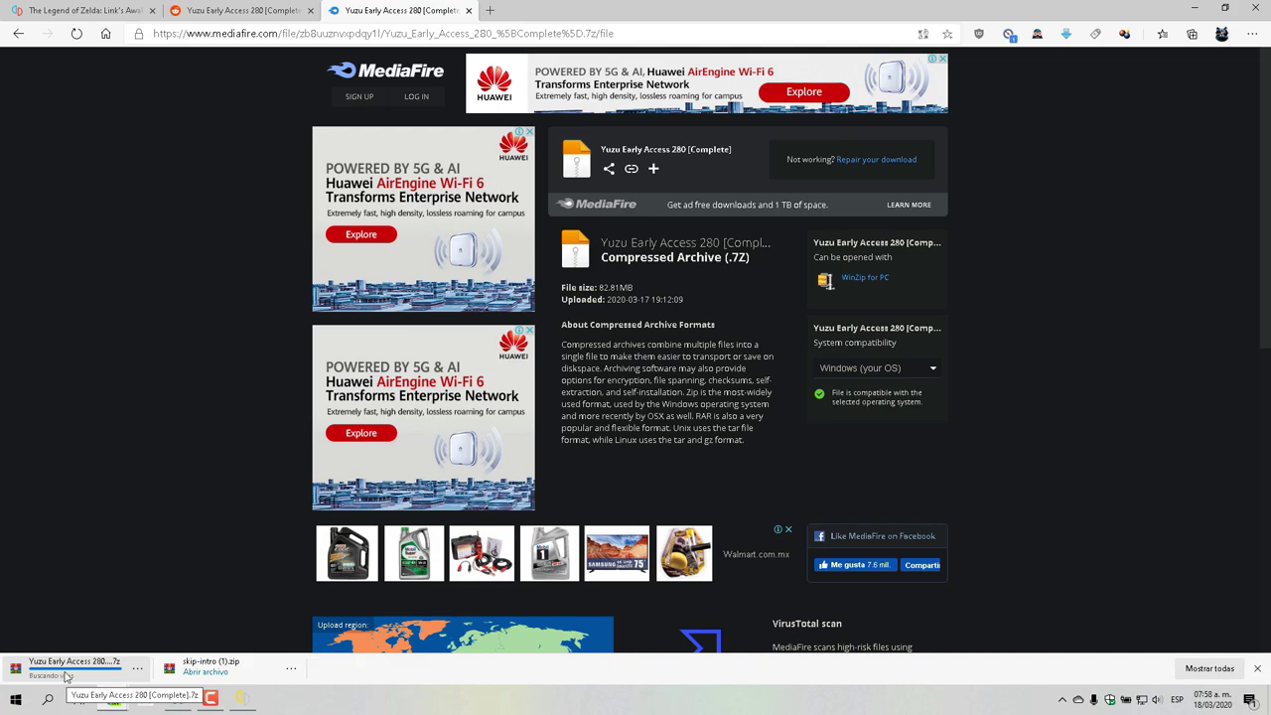
click(81, 673)
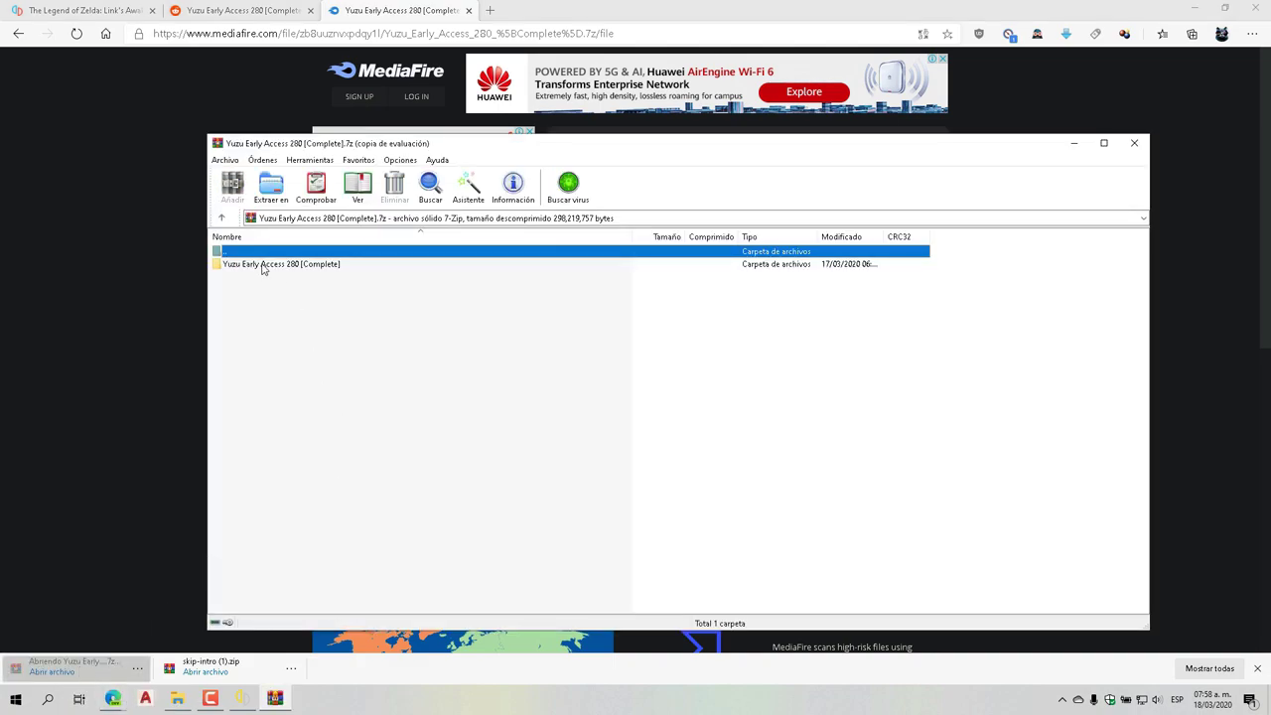
Dismiss WinRAR's trial reminder, open Yuzu Early Access 280 [Complete], and peek inside yuzu
click(747, 393)
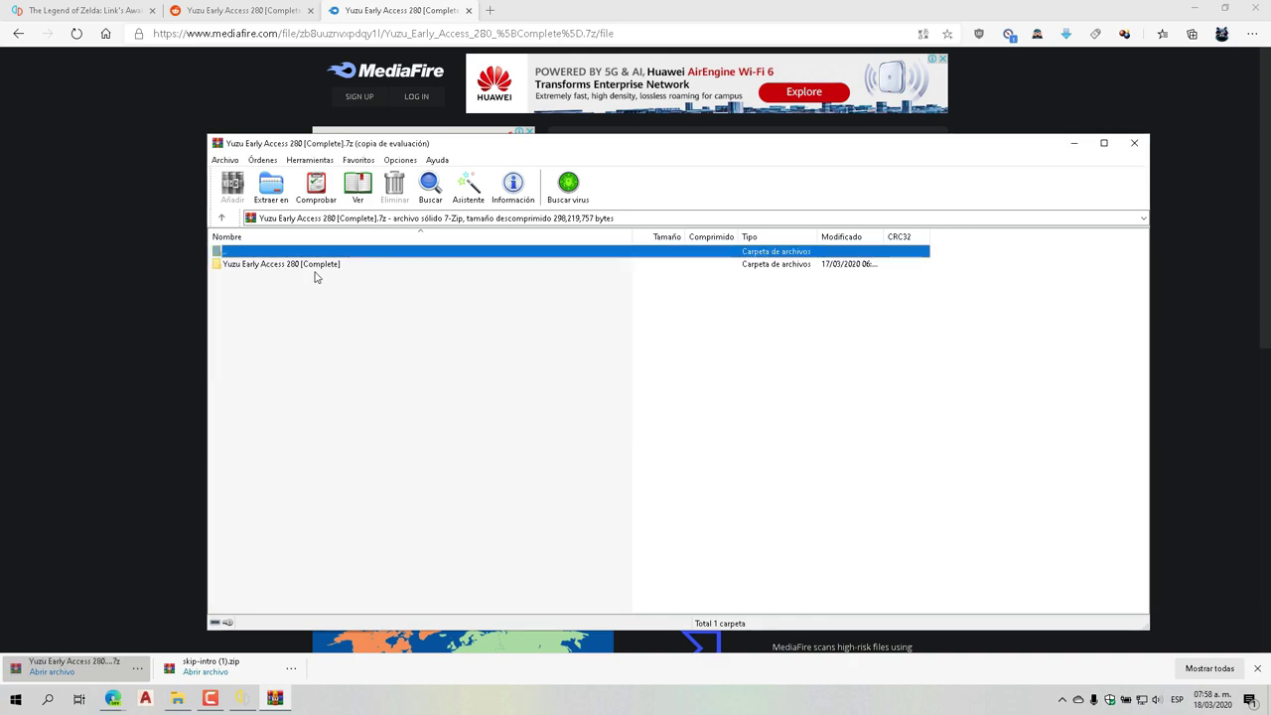
double_click(314, 266)
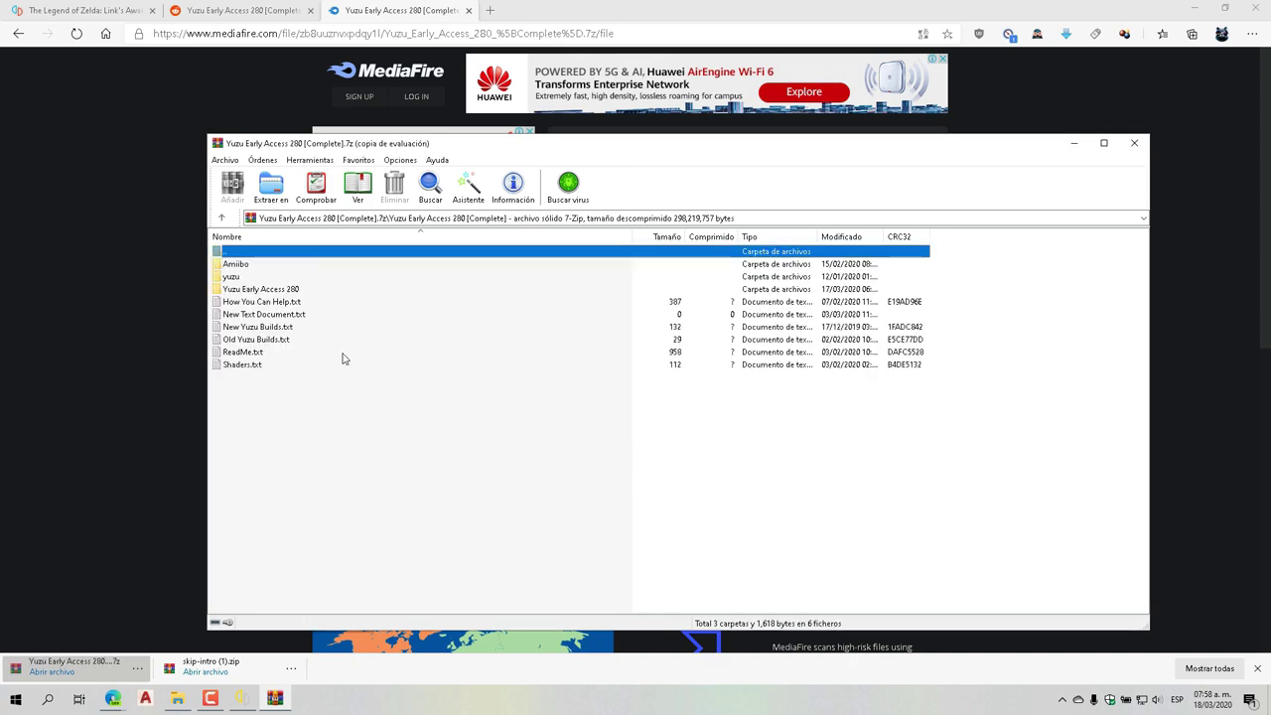
click(234, 277)
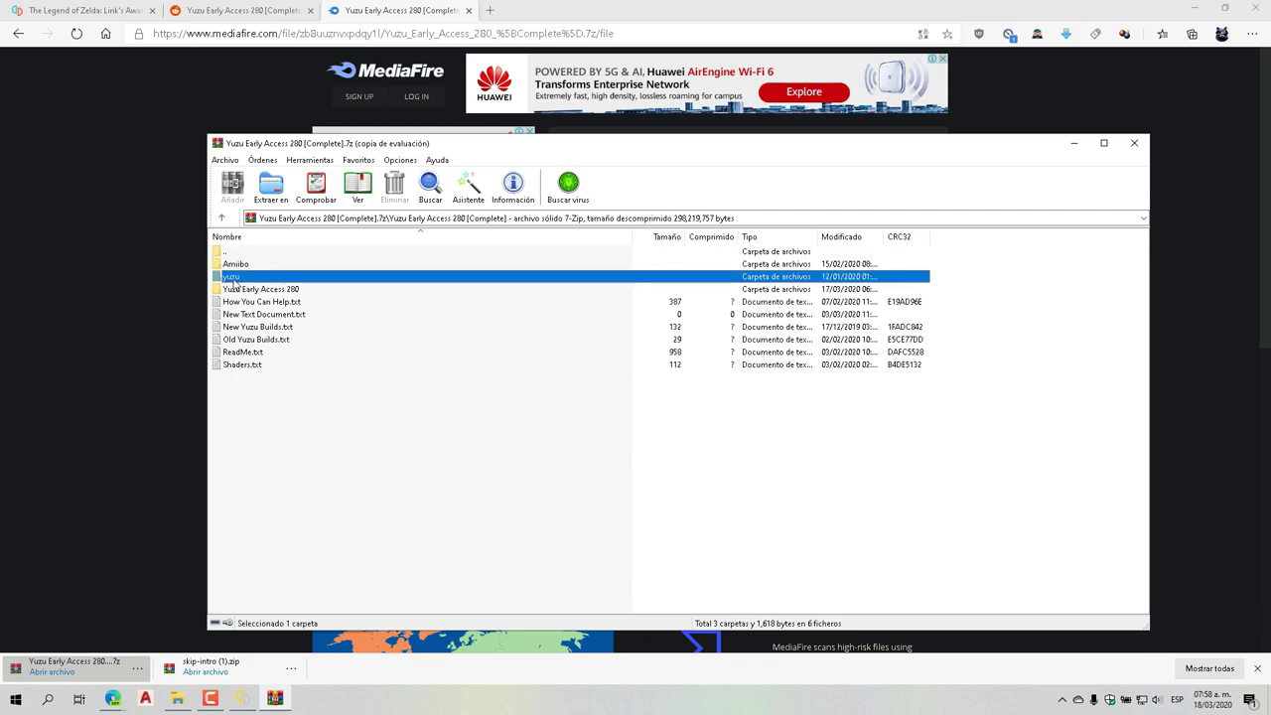
double_click(234, 278)
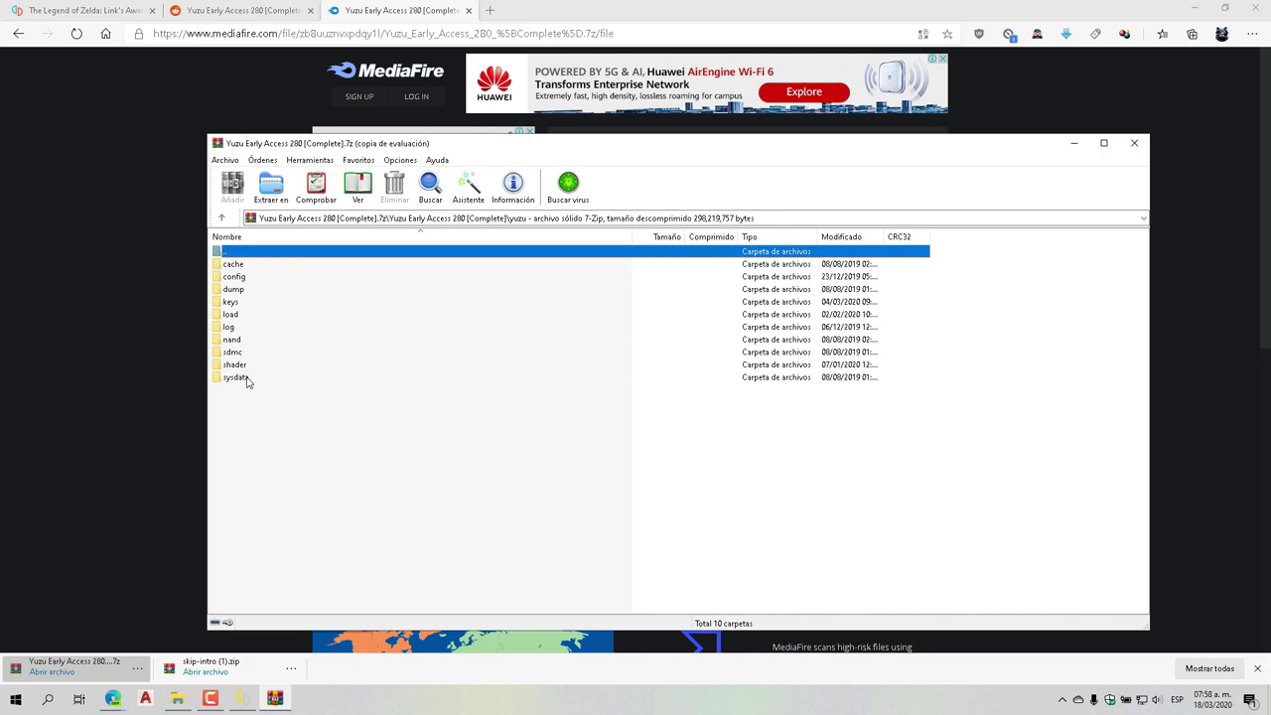
double_click(233, 255)
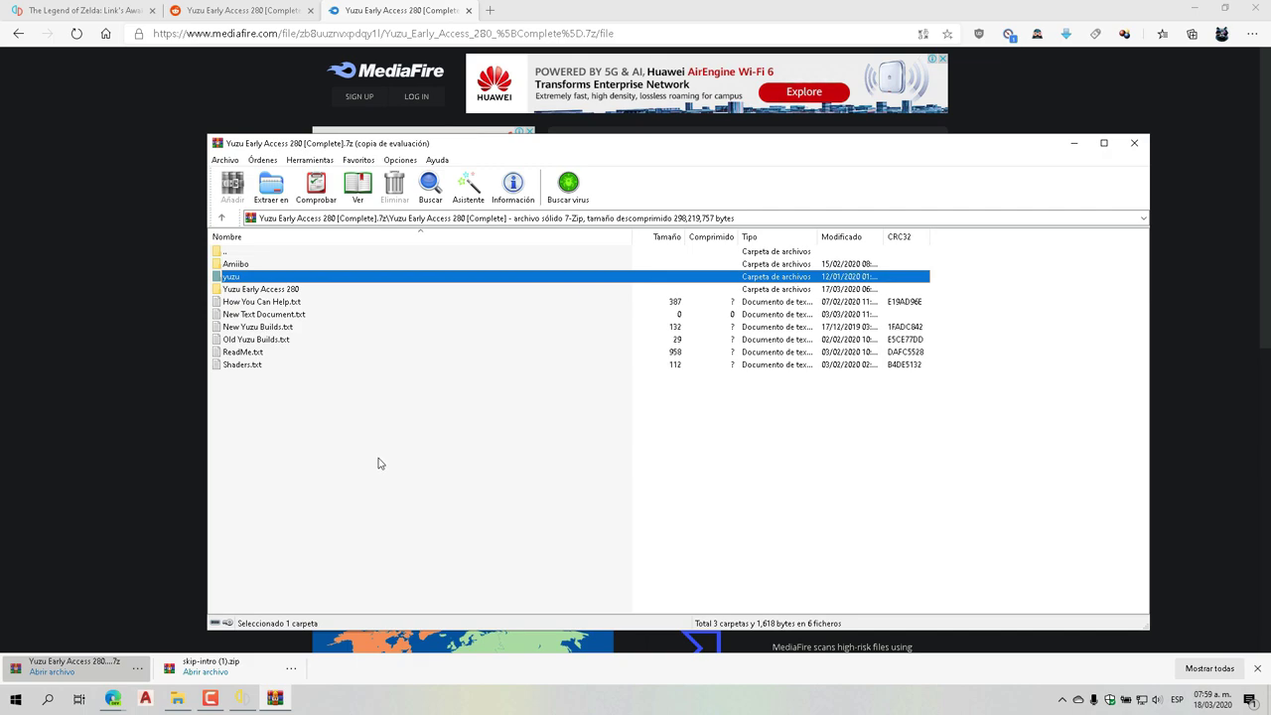
Open the inner Yuzu Early Access 280 folder and start selecting at imageformats
click(258, 291)
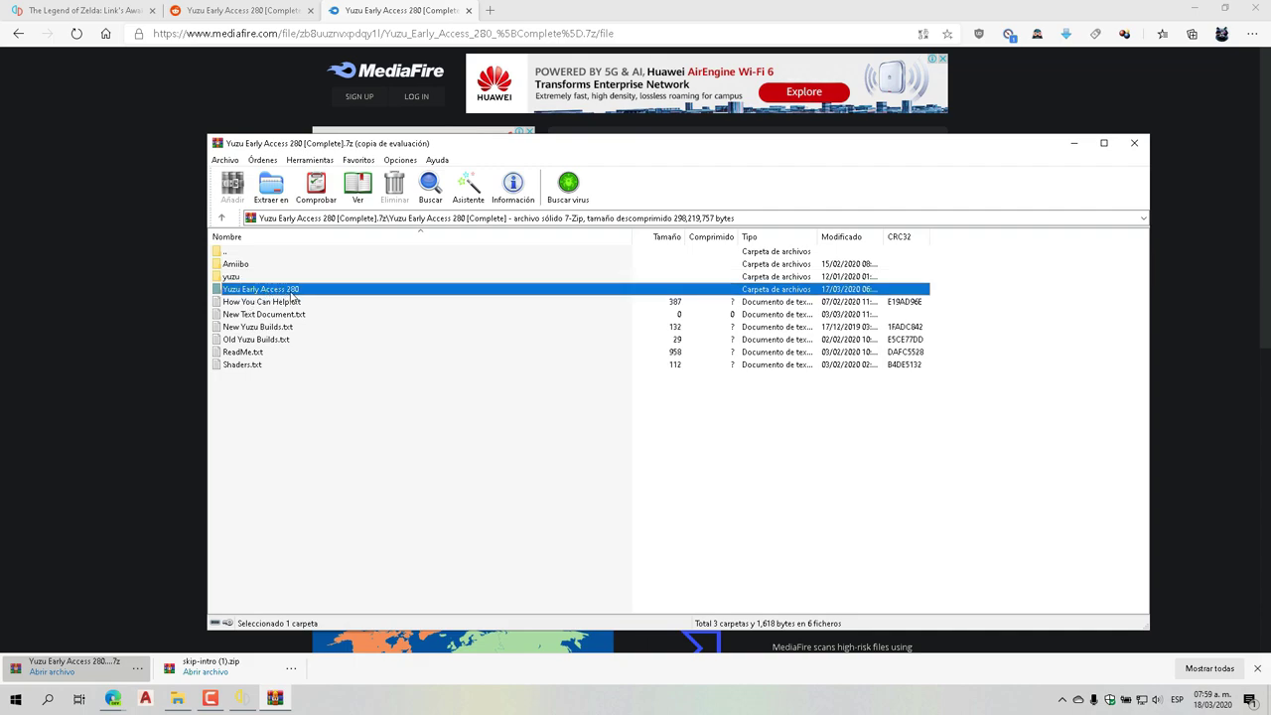
double_click(288, 294)
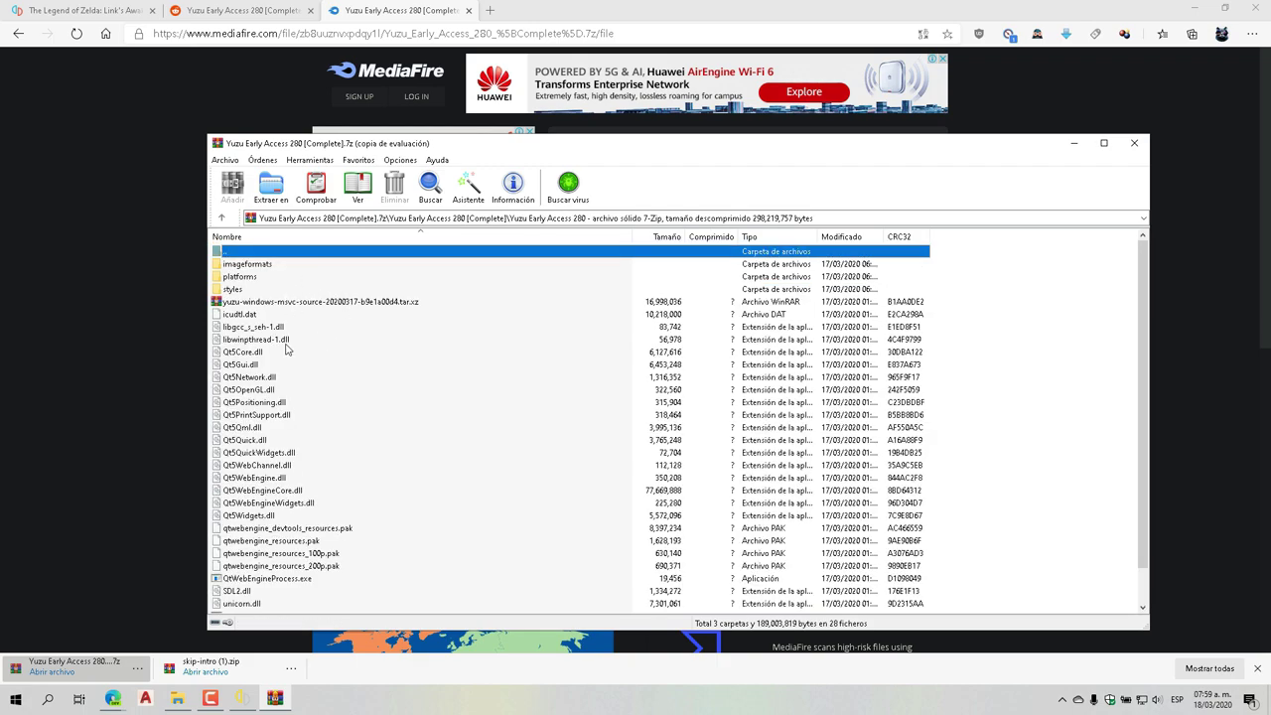
scroll(291, 362, down, 1)
scroll(344, 520, up, 1)
click(262, 265)
scroll(268, 283, down, 1)
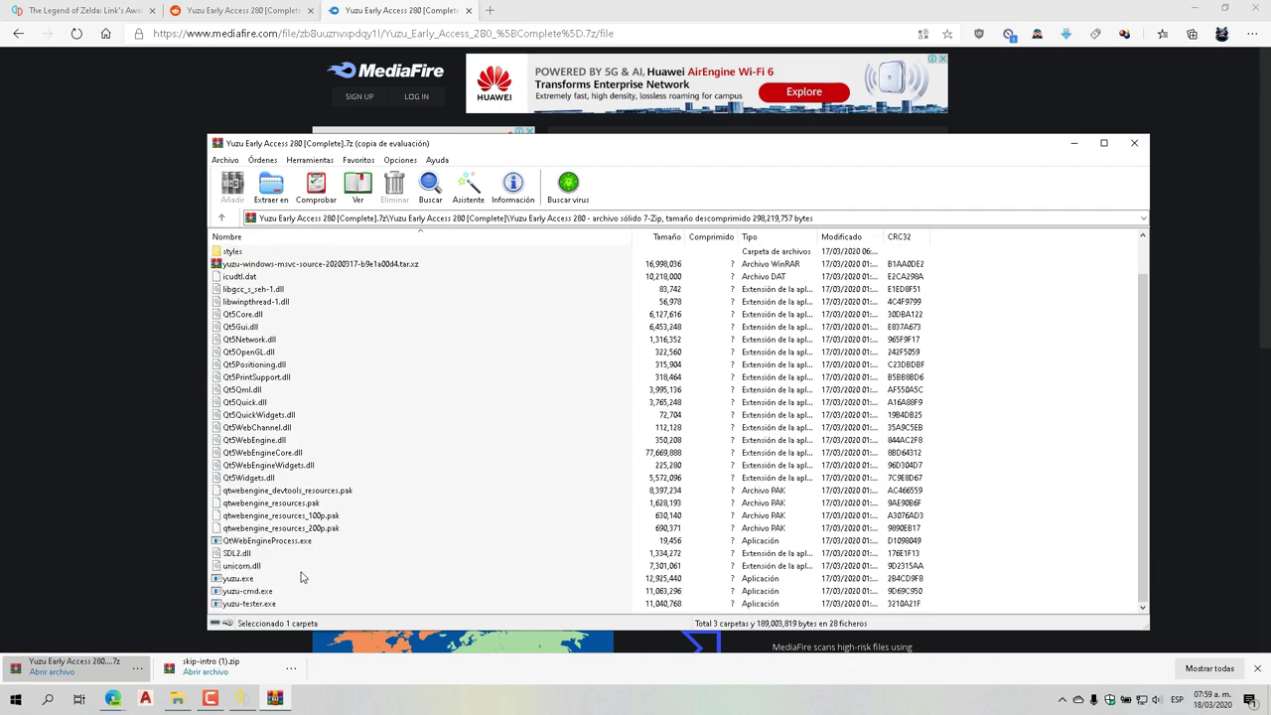
Extract imageformats through yuzu-tester.exe into C:\Yuzu Pruebas\Yuzu Pruebas
shift+click(273, 602)
click(279, 204)
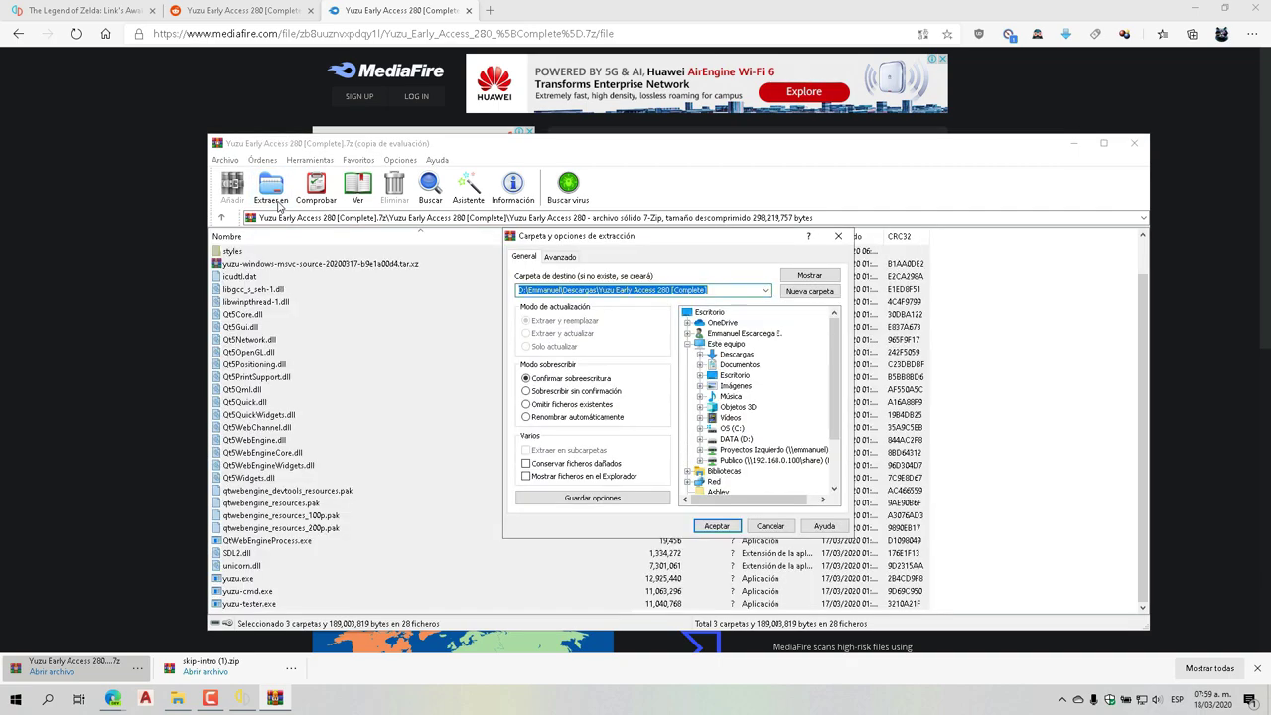
click(733, 428)
double_click(735, 429)
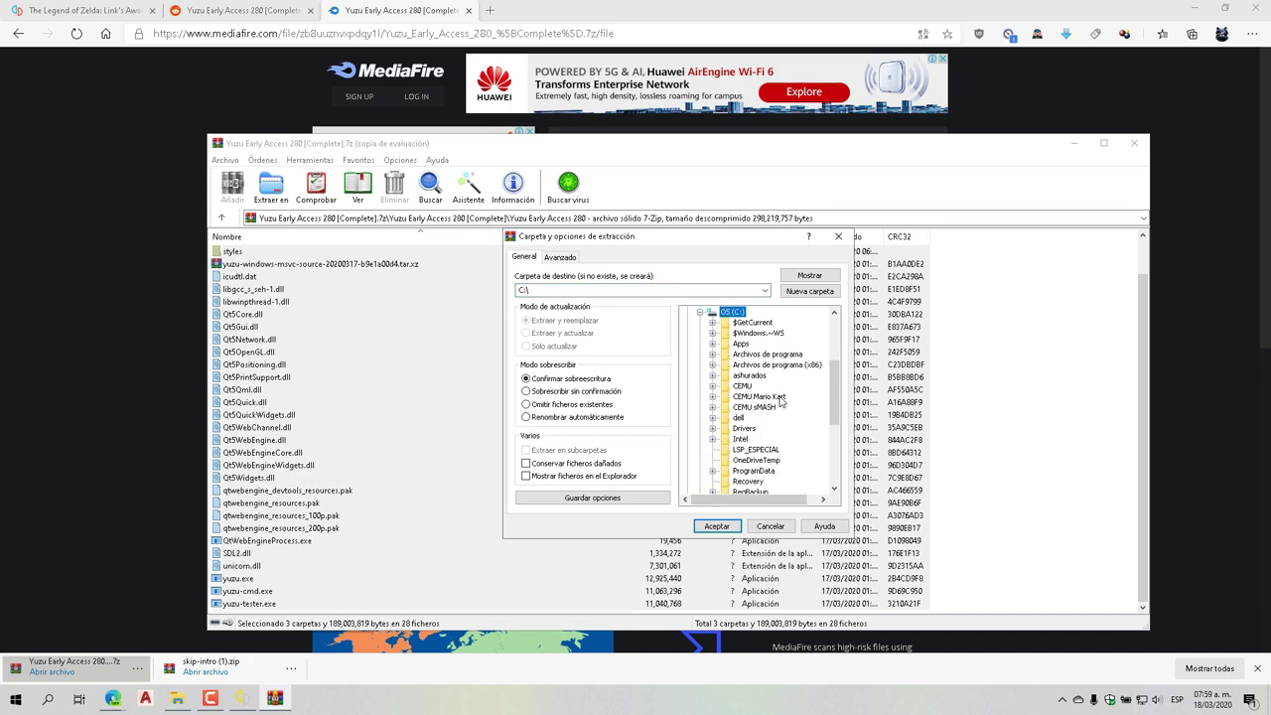
scroll(781, 402, down, 3)
double_click(765, 397)
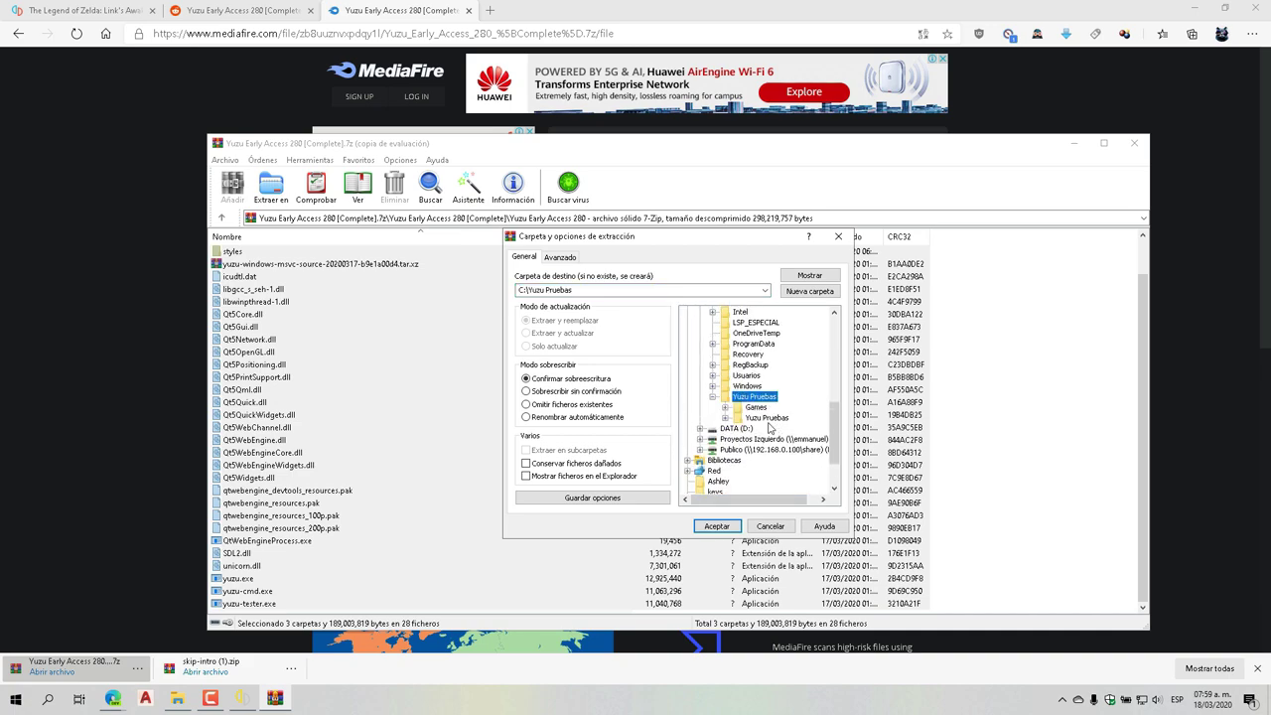
double_click(770, 420)
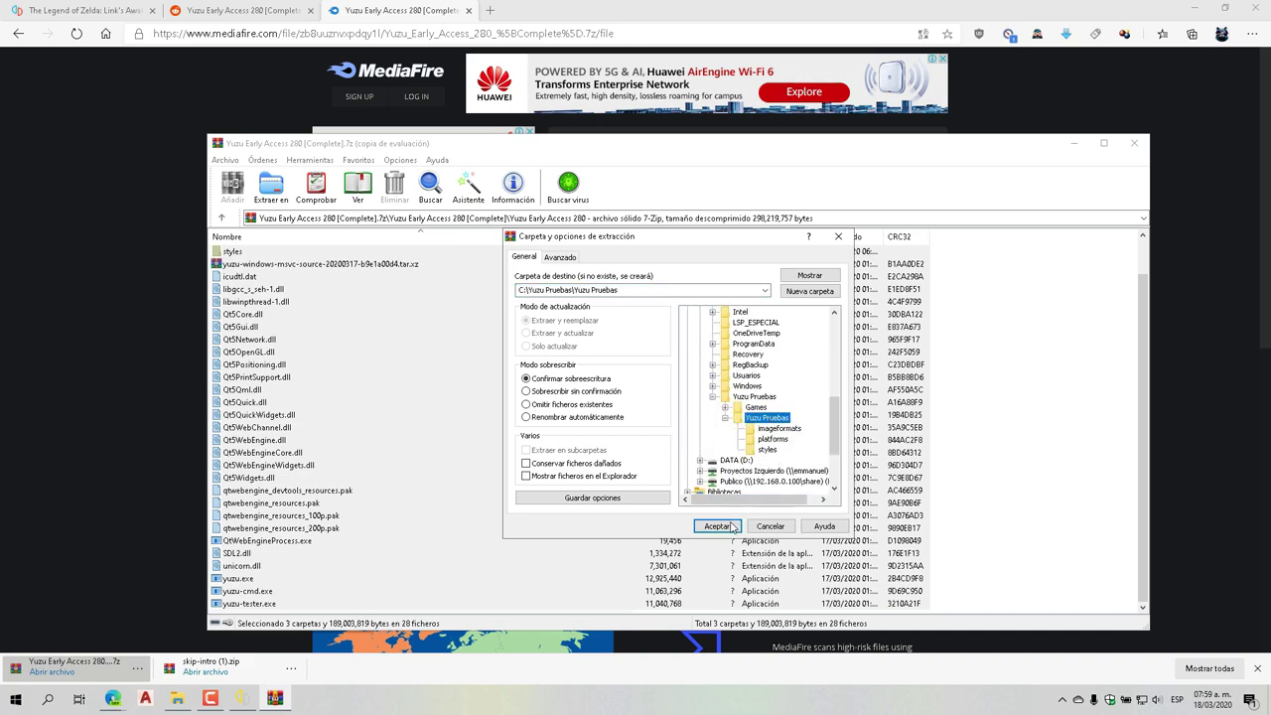
click(733, 526)
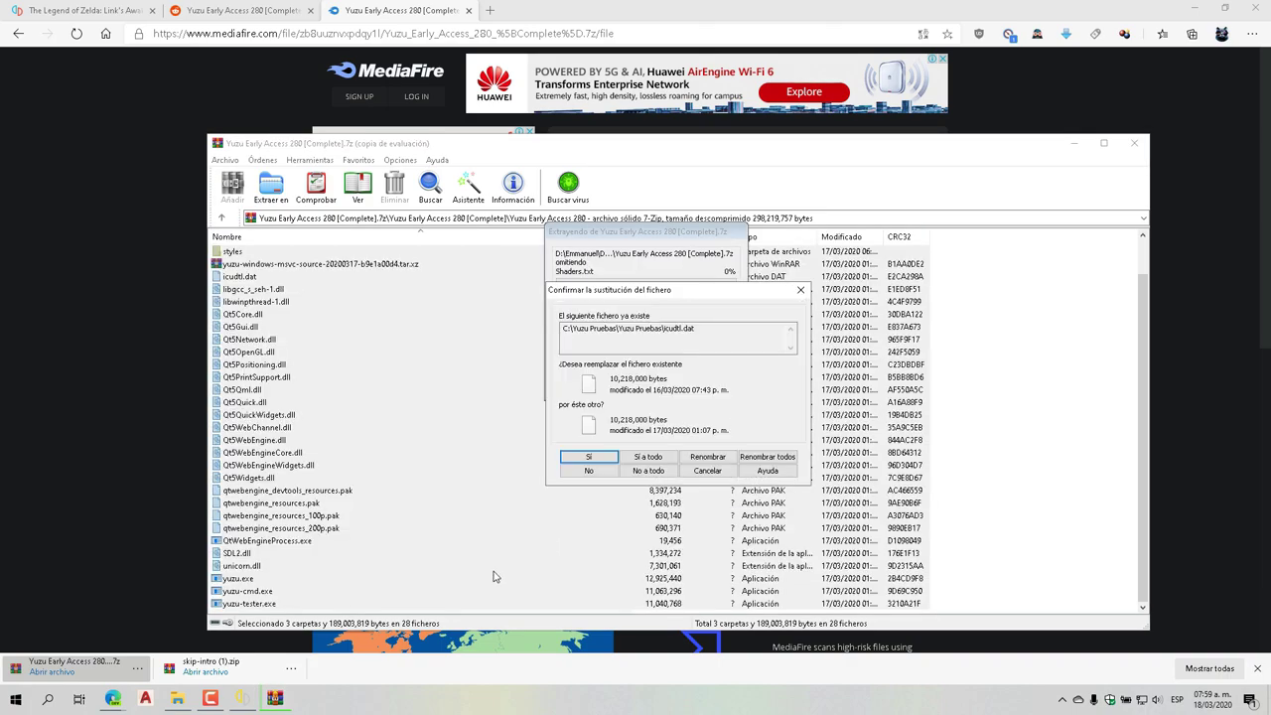
Close the running yuzu, overwrite all existing files, and close WinRAR
click(243, 698)
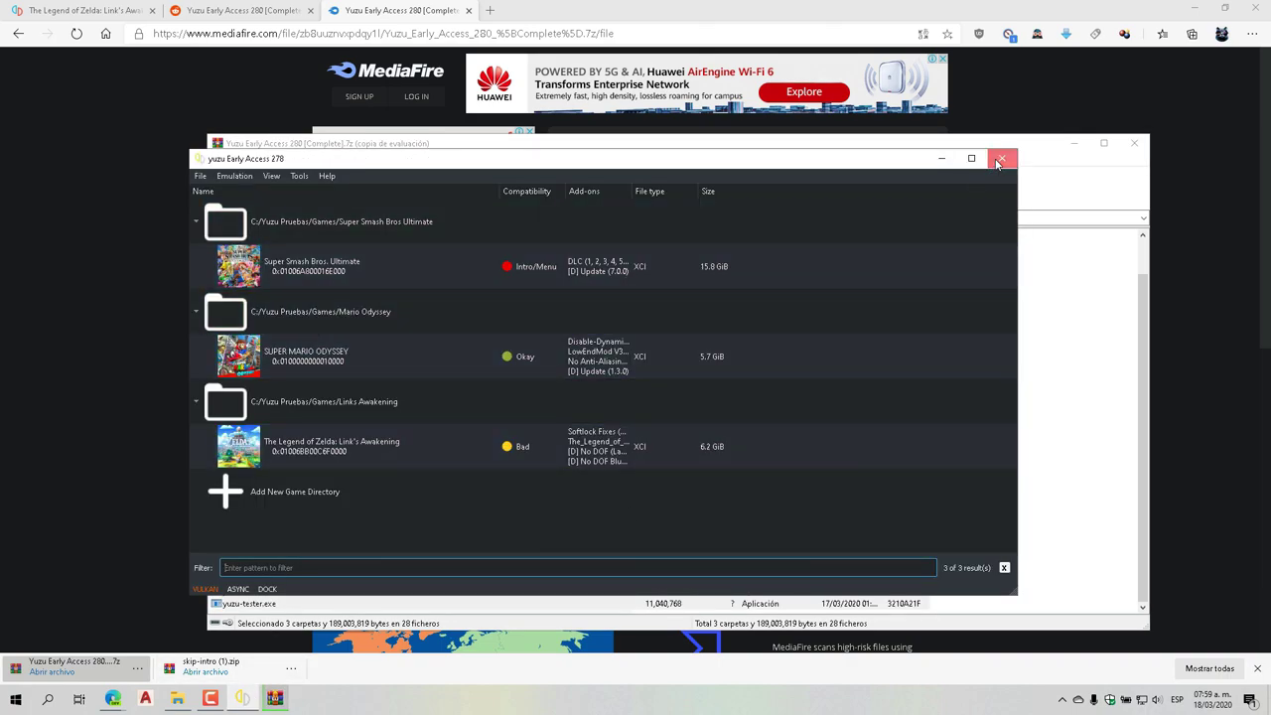
click(996, 164)
click(647, 457)
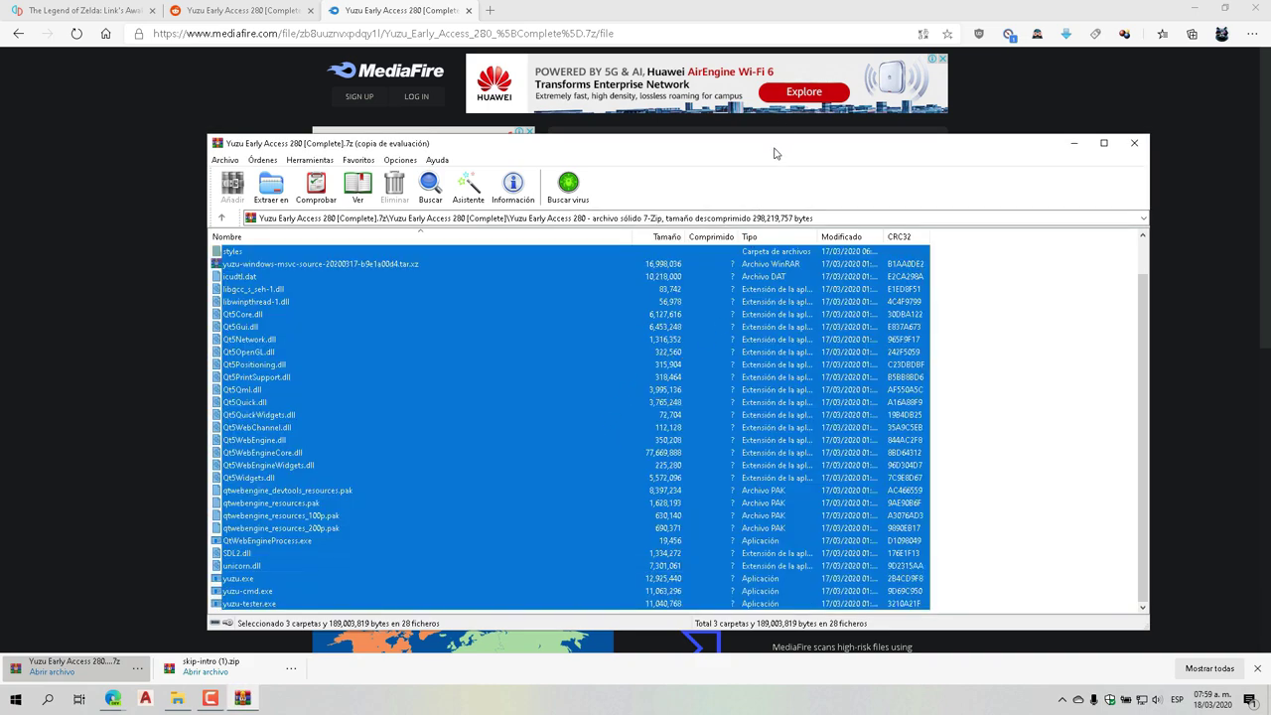
click(1133, 145)
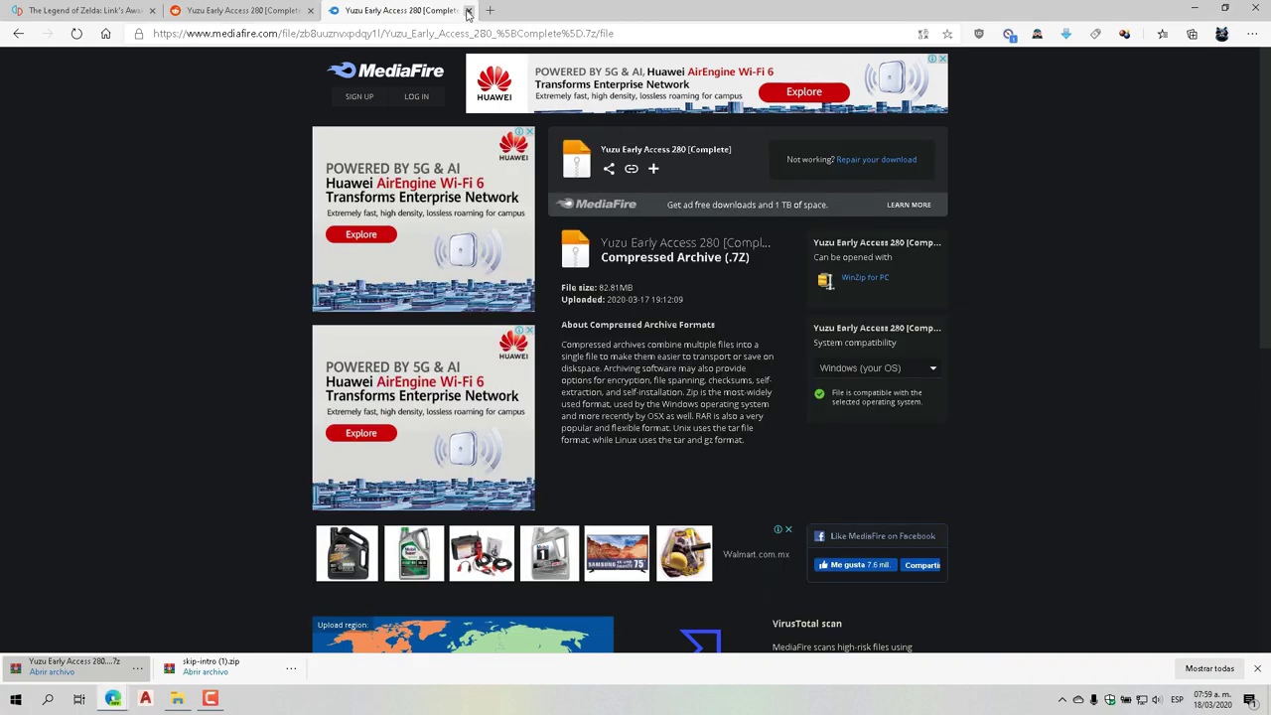
Close the MediaFire tab and bring the Reddit Early Access 280 post back
key(ctrl+w)
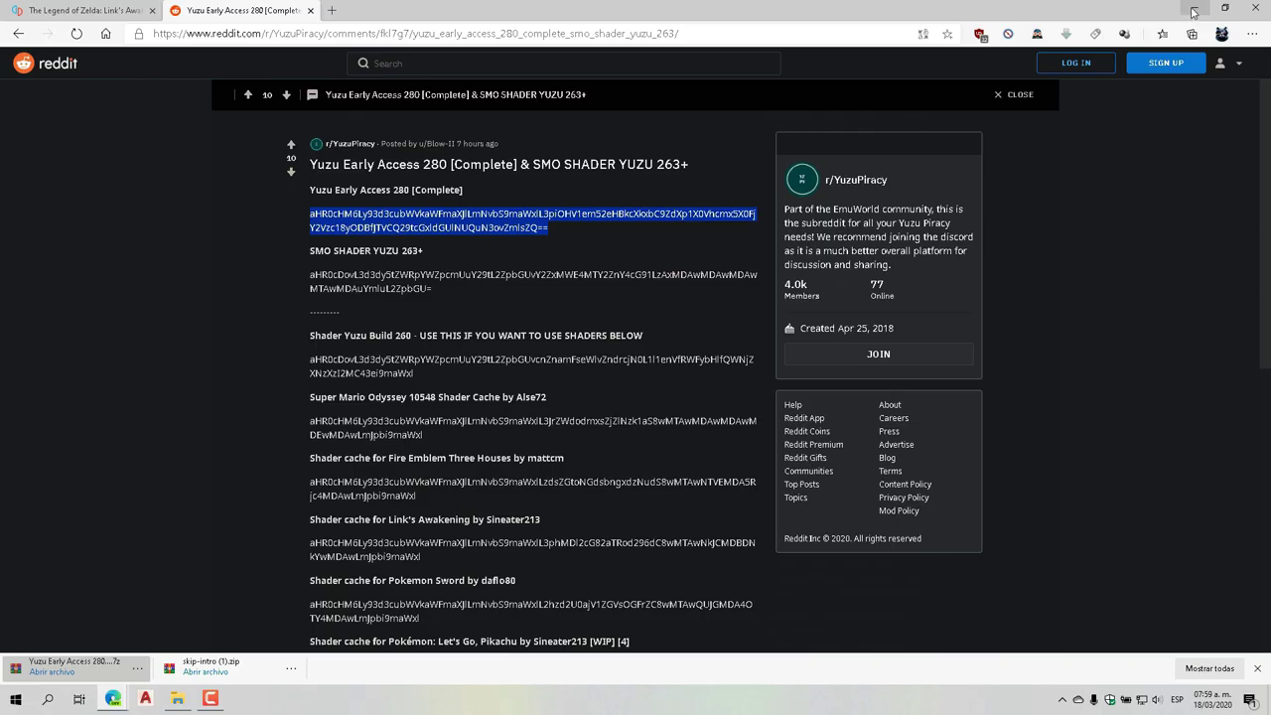
click(1193, 8)
mouse_move(113, 699)
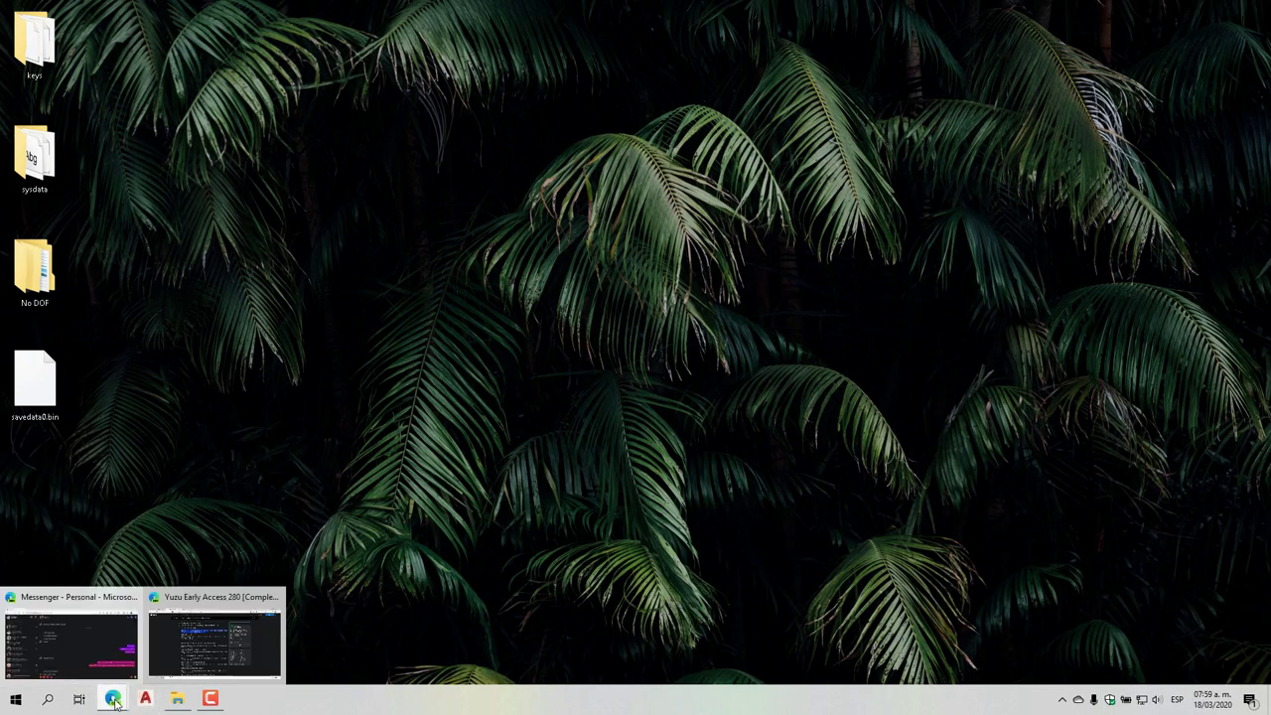
click(220, 632)
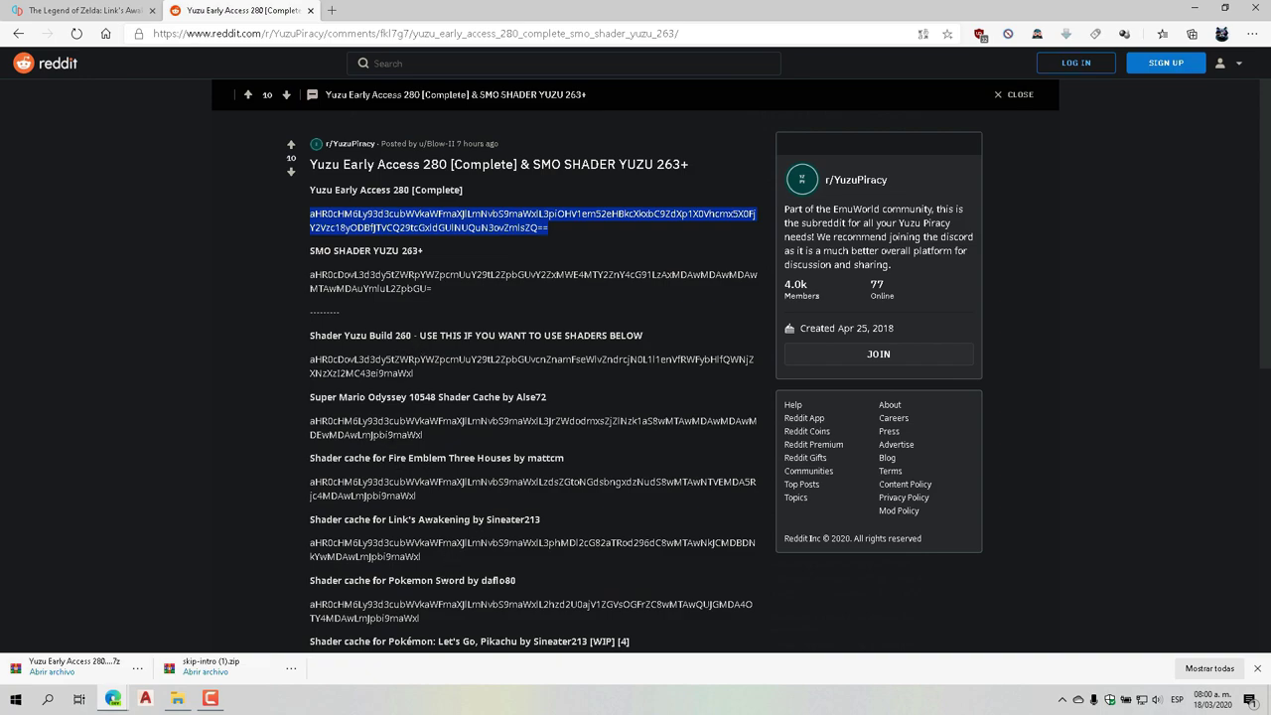
Select the Link's Awakening shader cache heading and link, then minimize Edge
triple_click(346, 518)
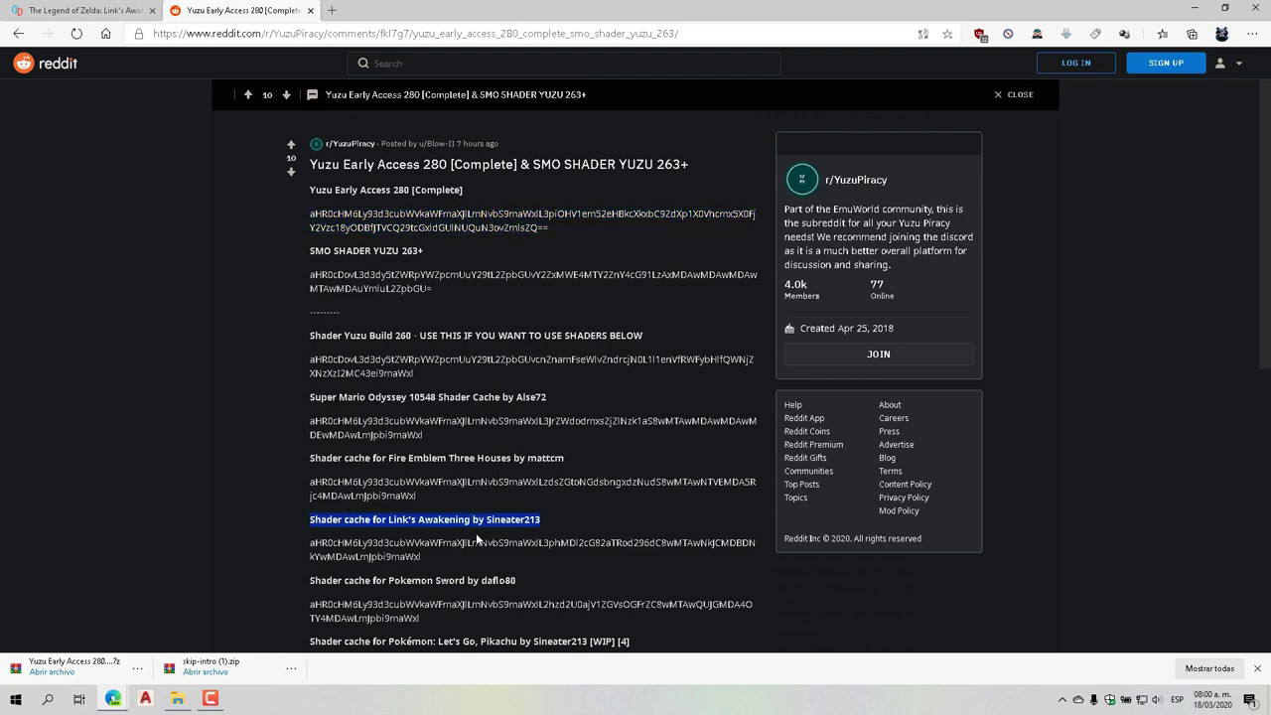
triple_click(397, 543)
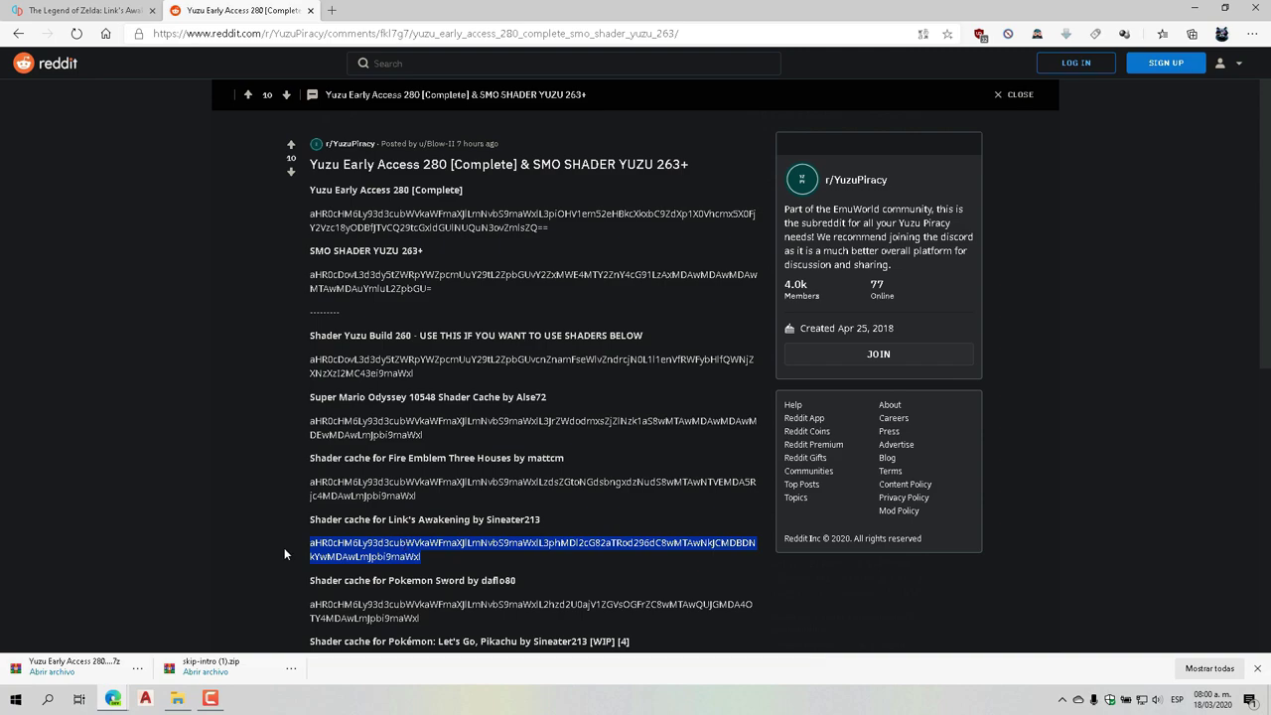
click(227, 536)
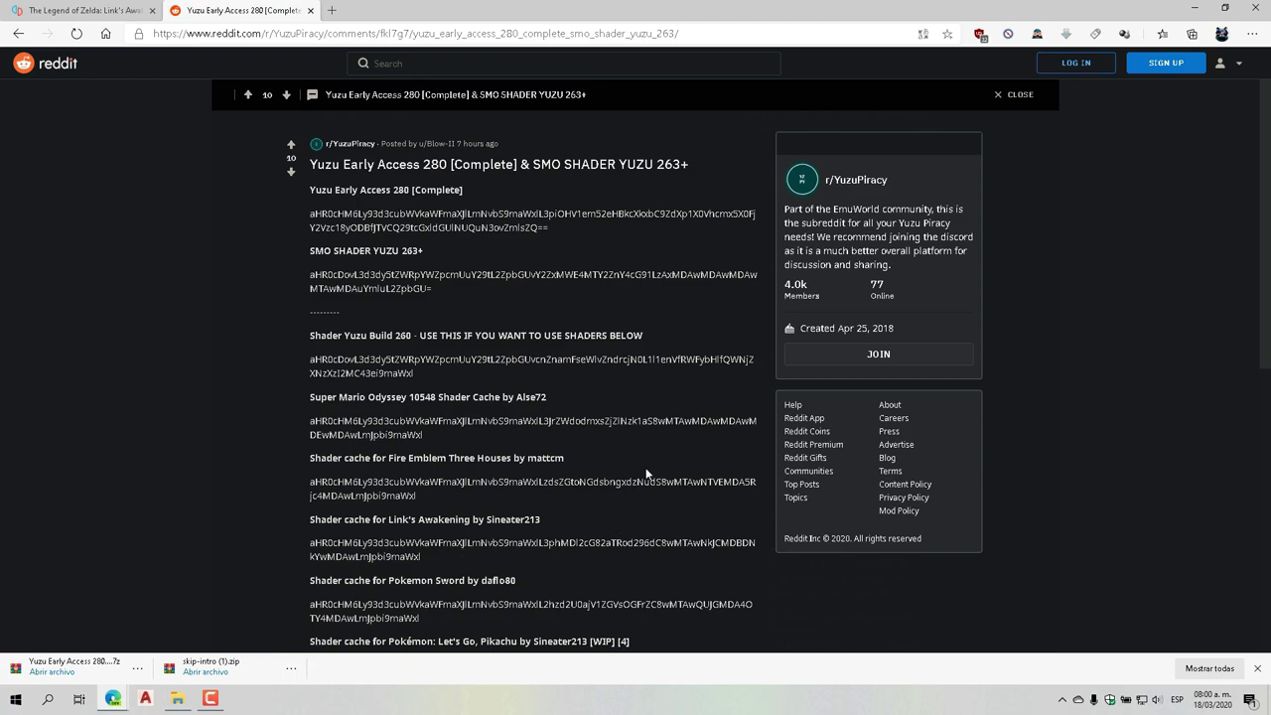
click(1193, 9)
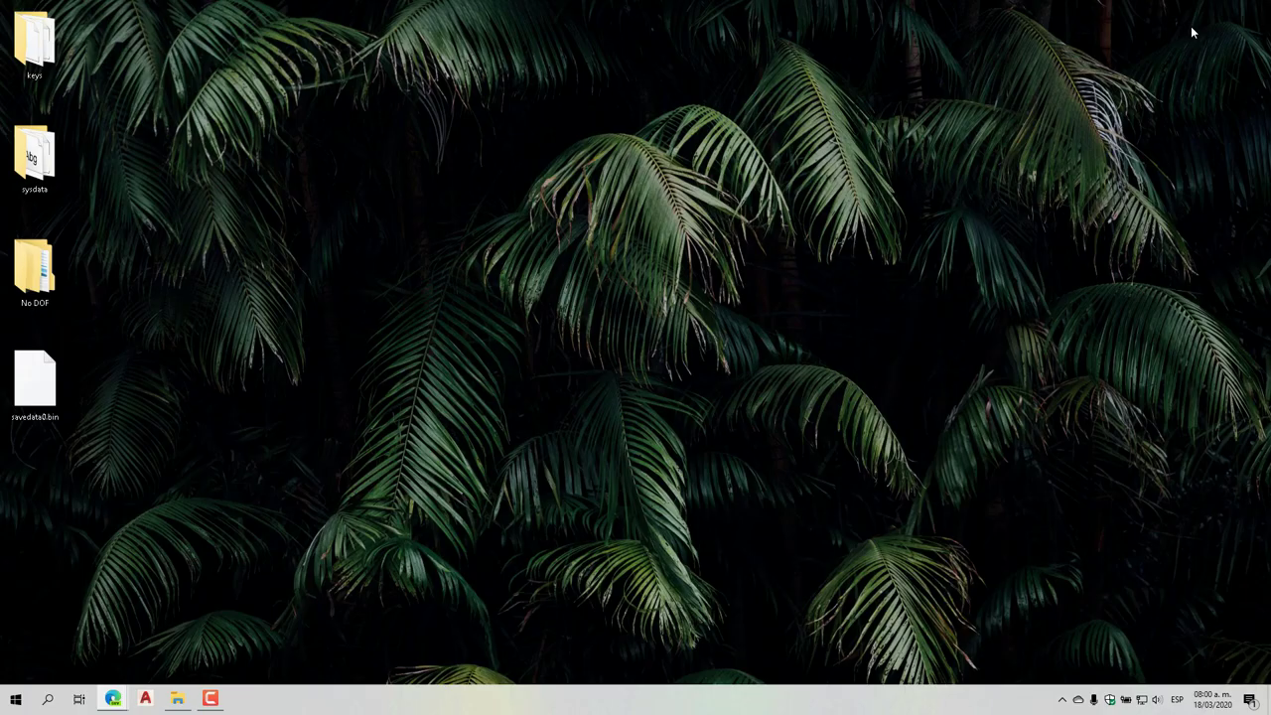
Launch Panel de control de NVIDIA and check the program list under Configuración de programa
right_click(712, 390)
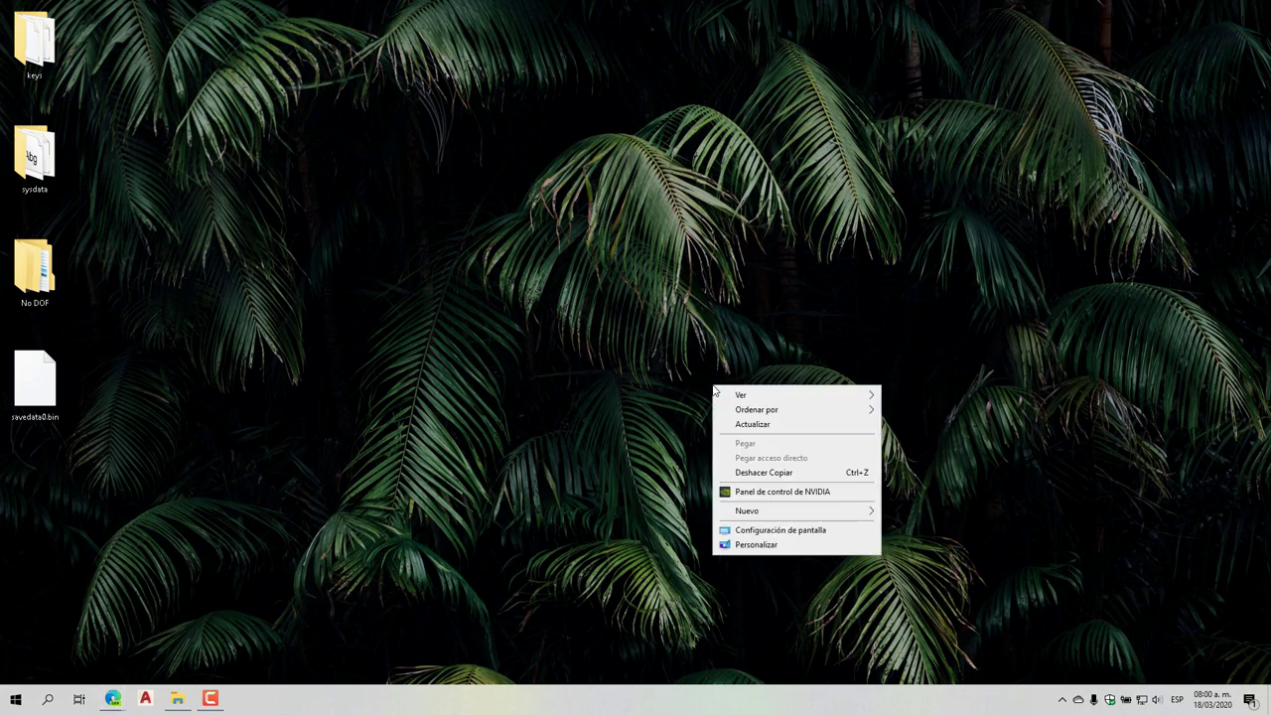
click(795, 493)
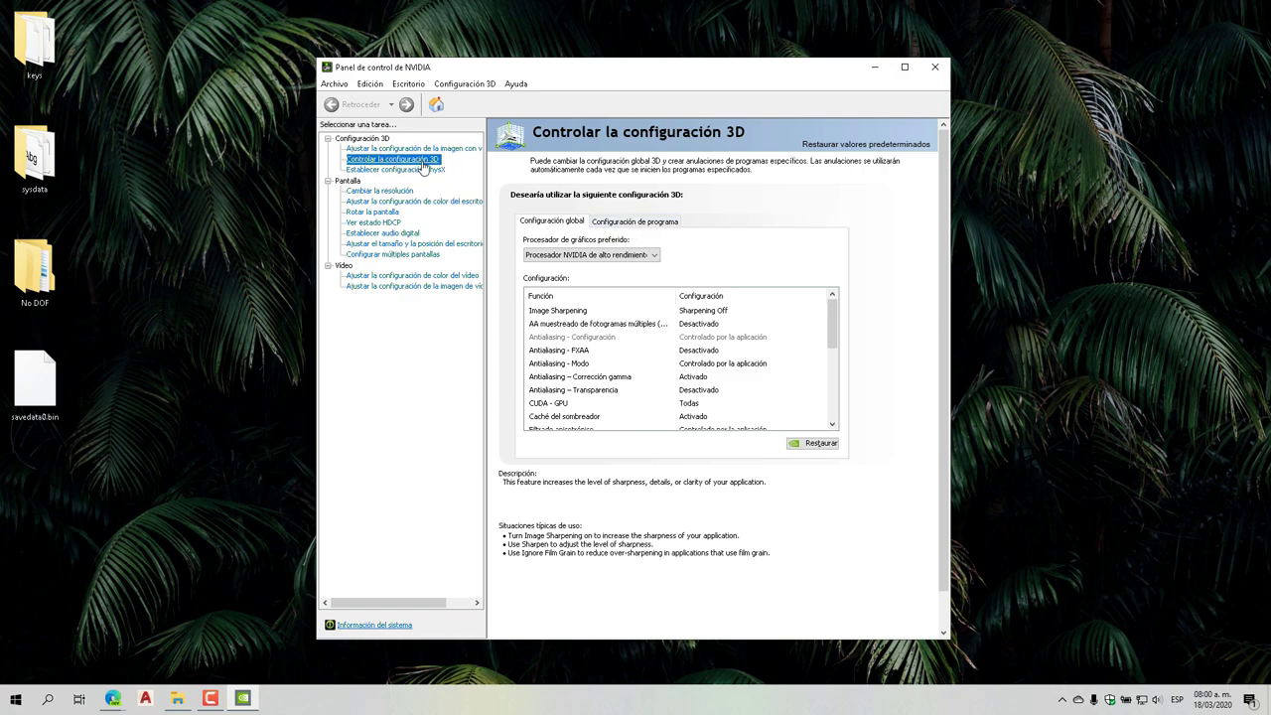
click(638, 223)
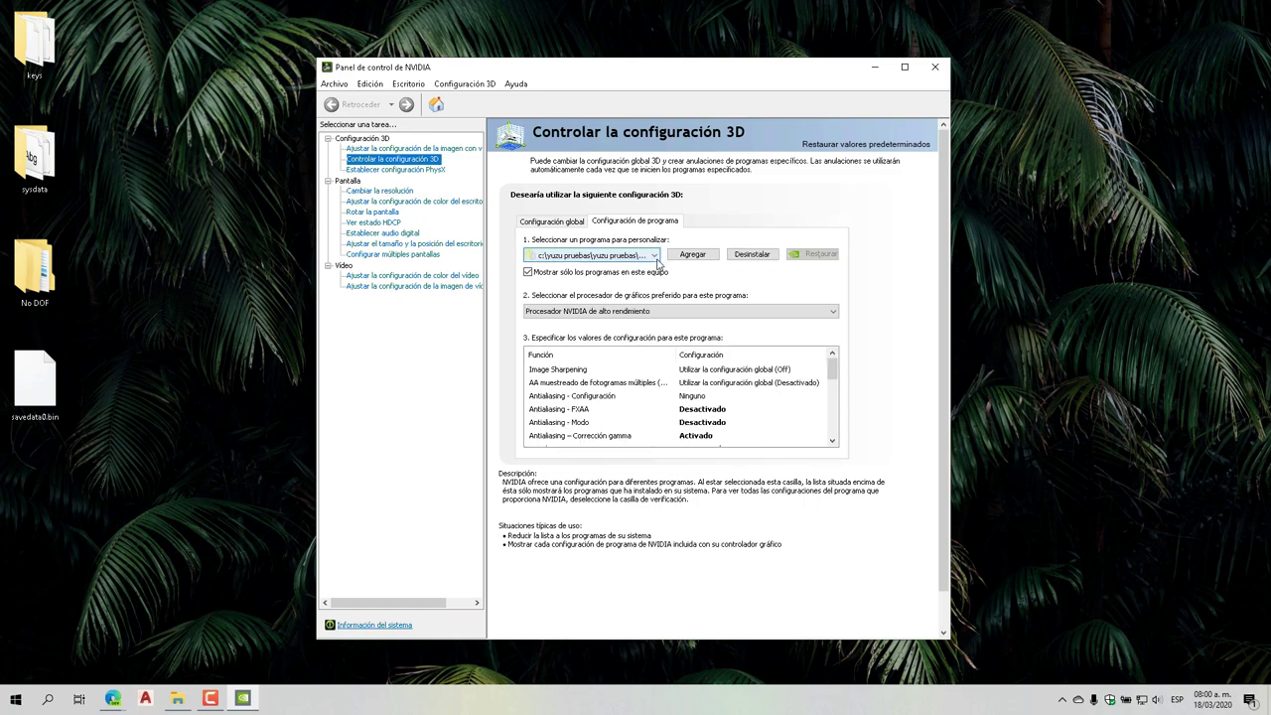
click(654, 257)
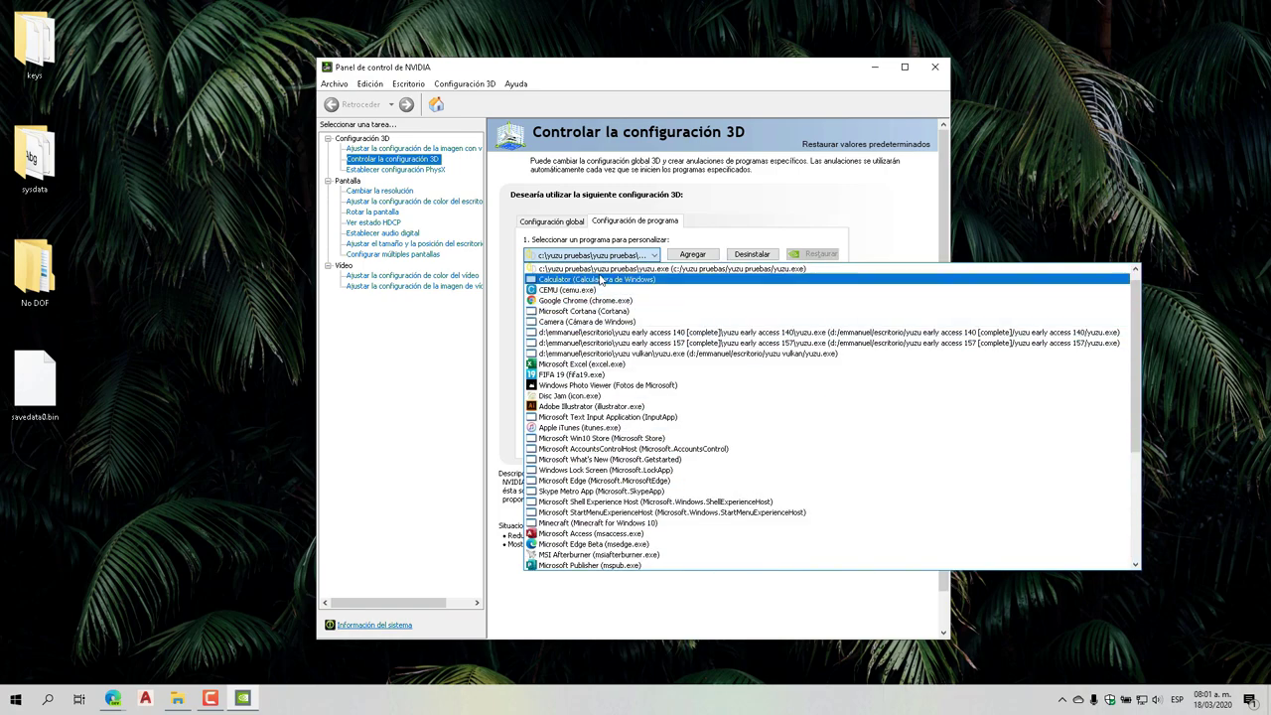
click(695, 256)
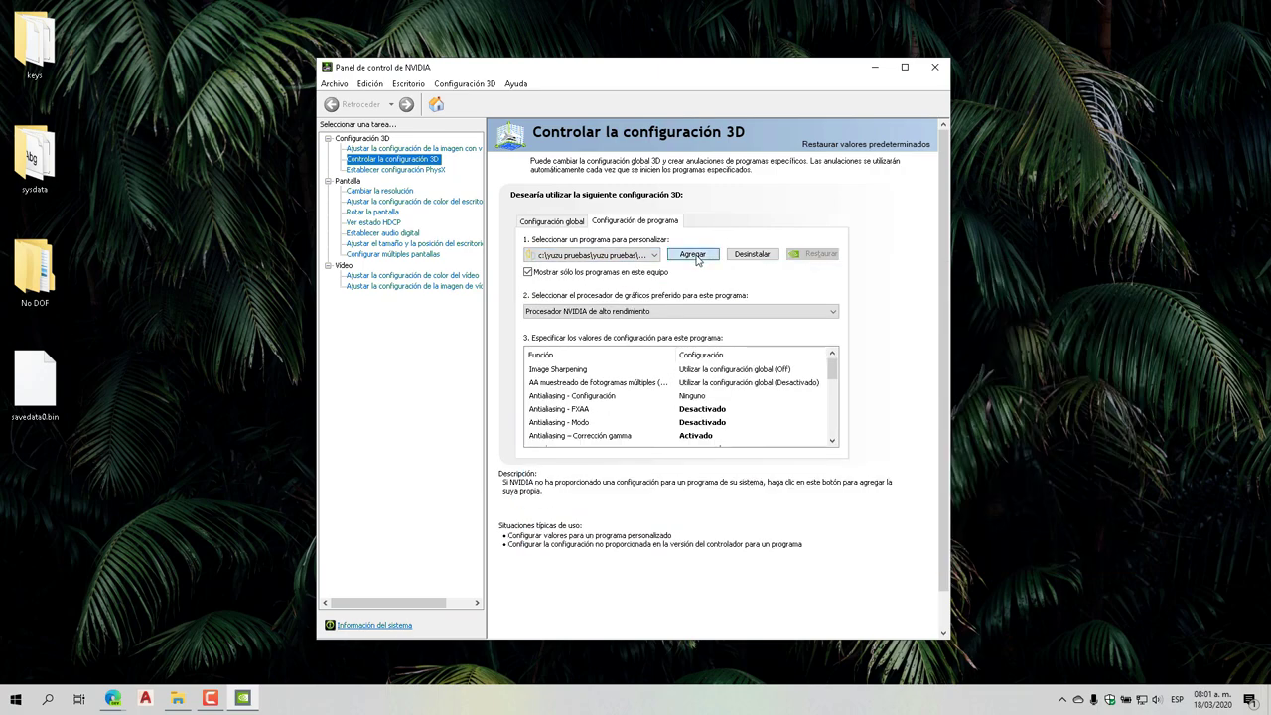
Add yuzu from C:\Yuzu Pruebas\Yuzu Pruebas as a program to customize
click(695, 256)
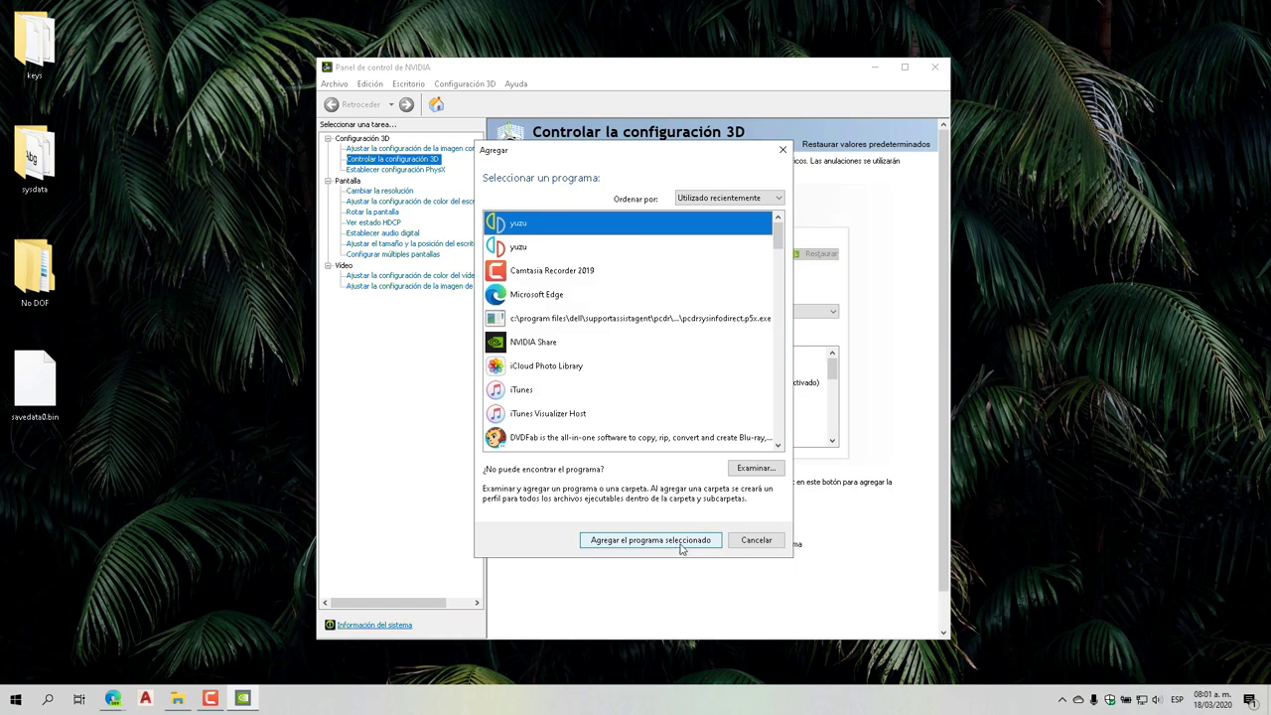
click(754, 468)
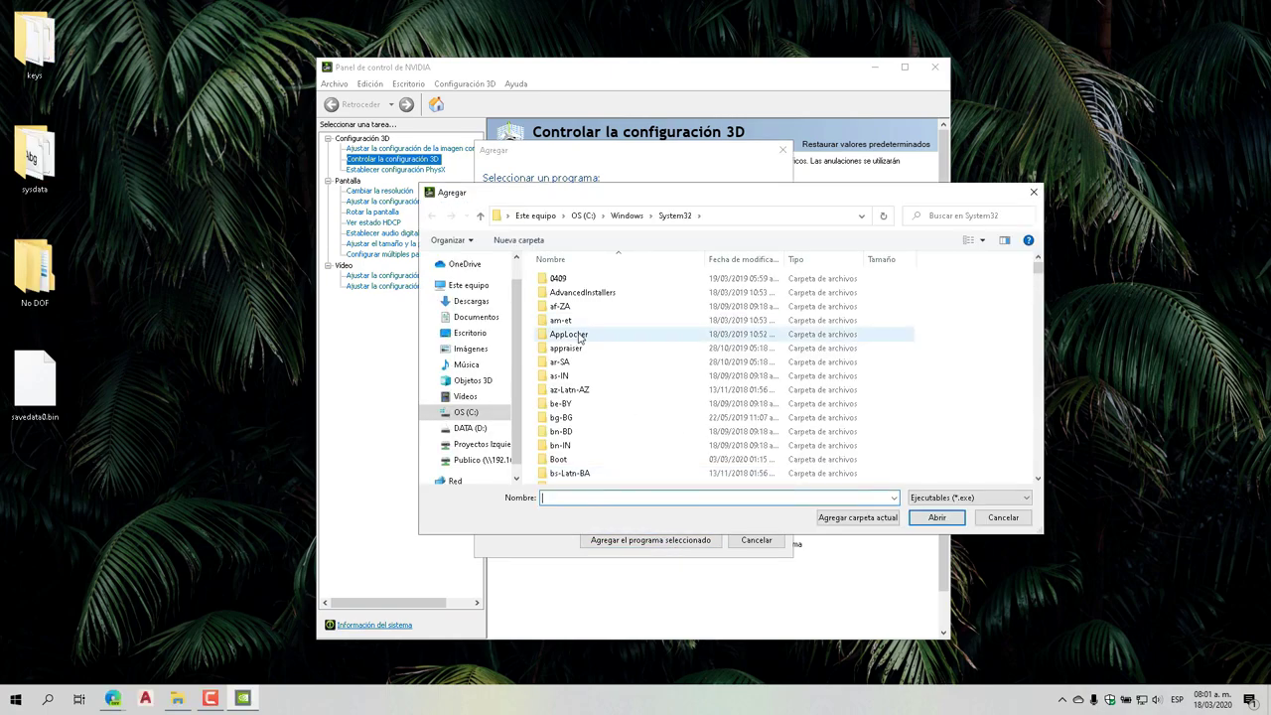
click(467, 412)
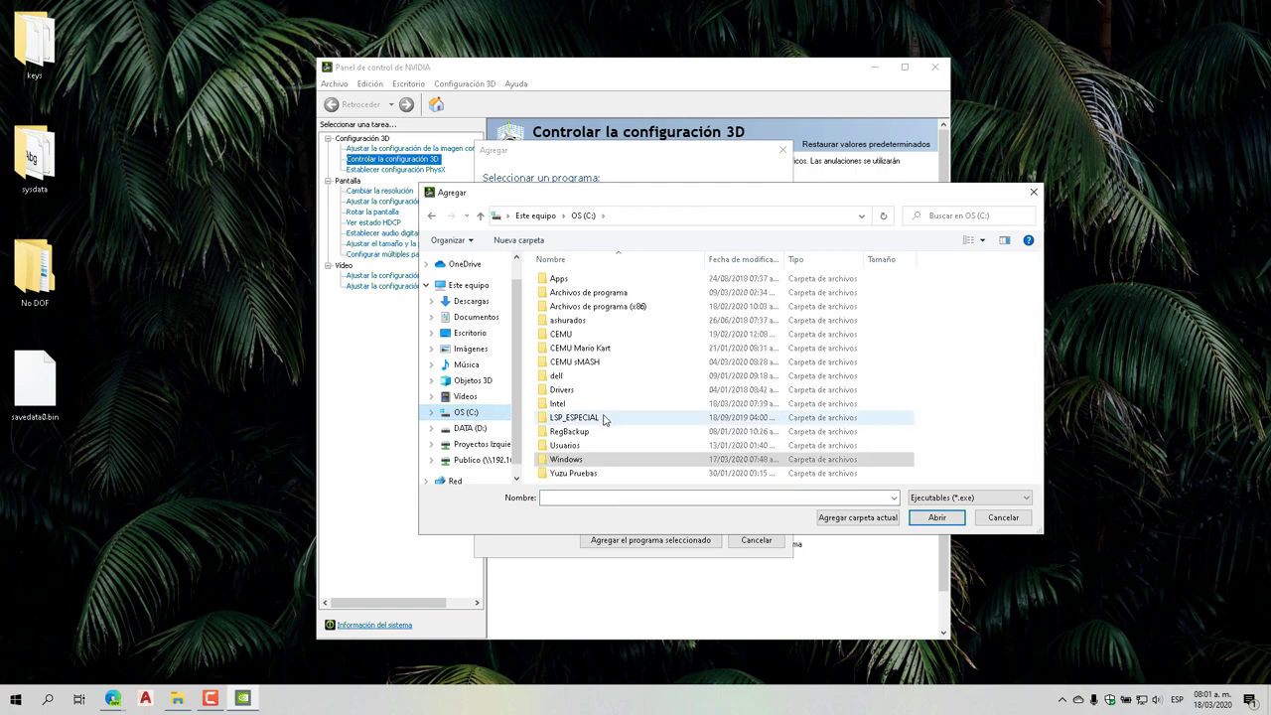
double_click(586, 474)
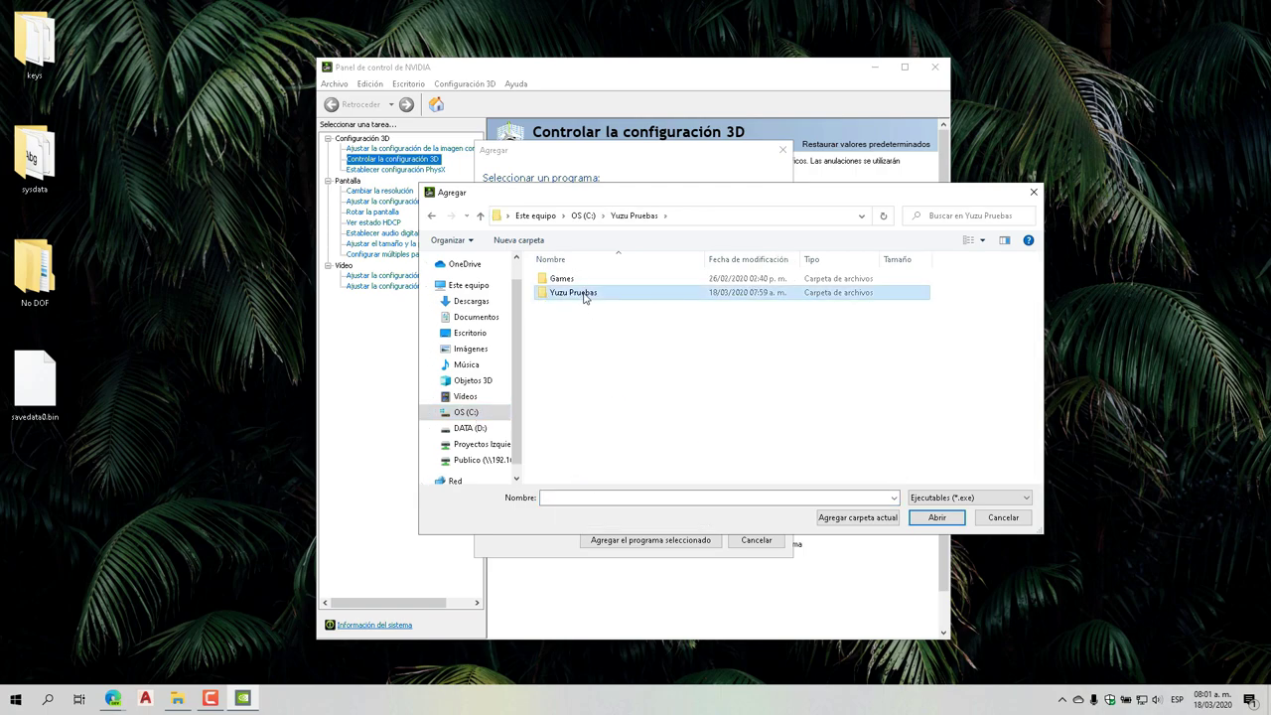
double_click(585, 293)
click(558, 337)
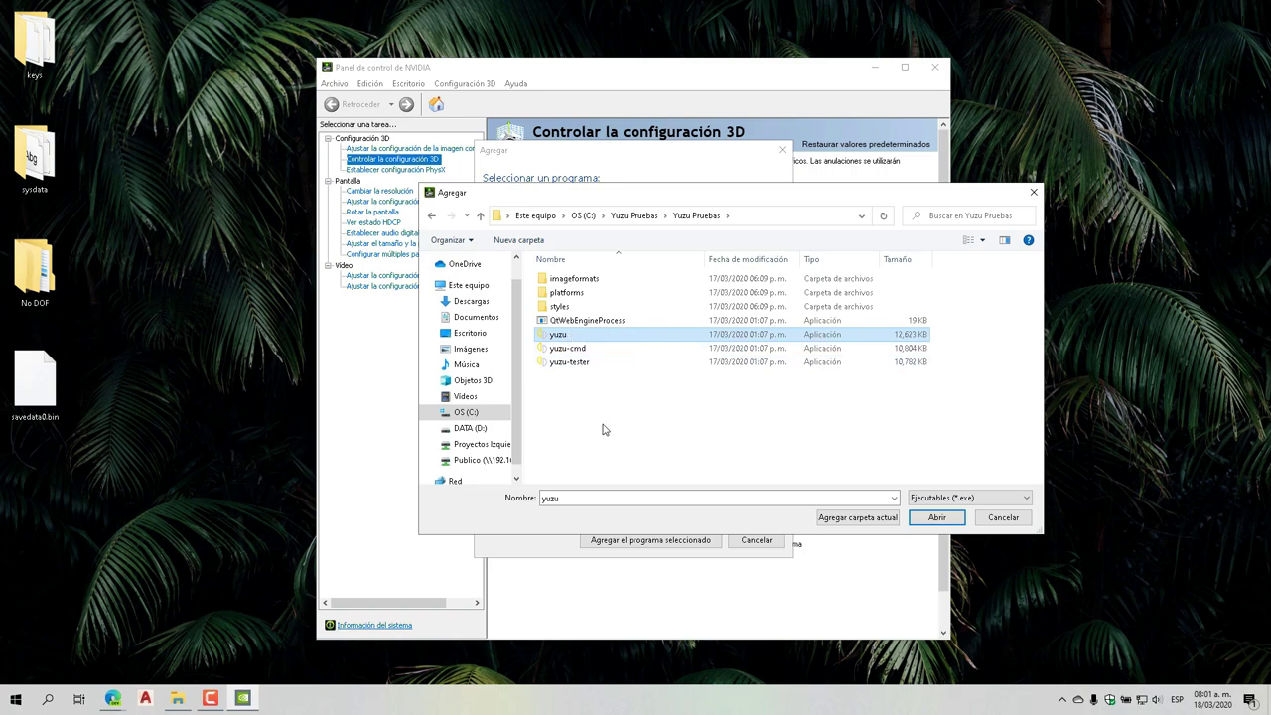
click(936, 517)
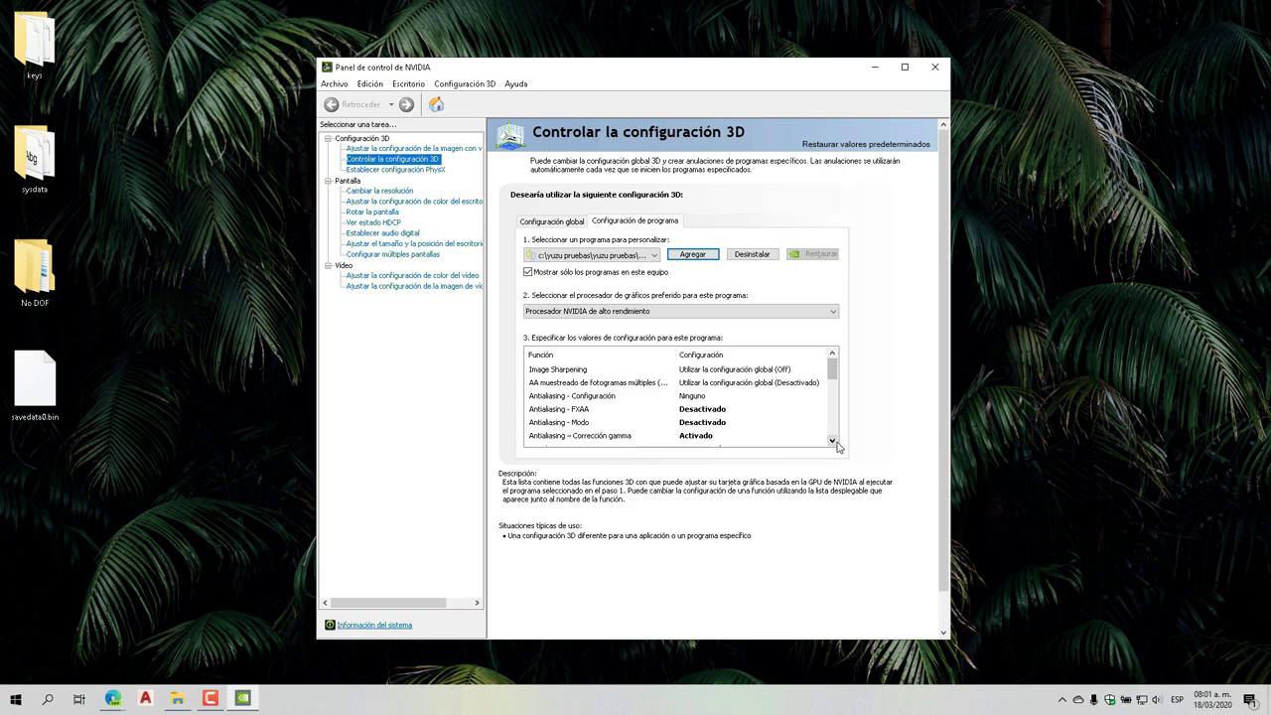
Set CUDA - GPU to 'Use estas GPU' with the GeForce GTX 1050 Ti ticked
click(835, 443)
click(835, 443)
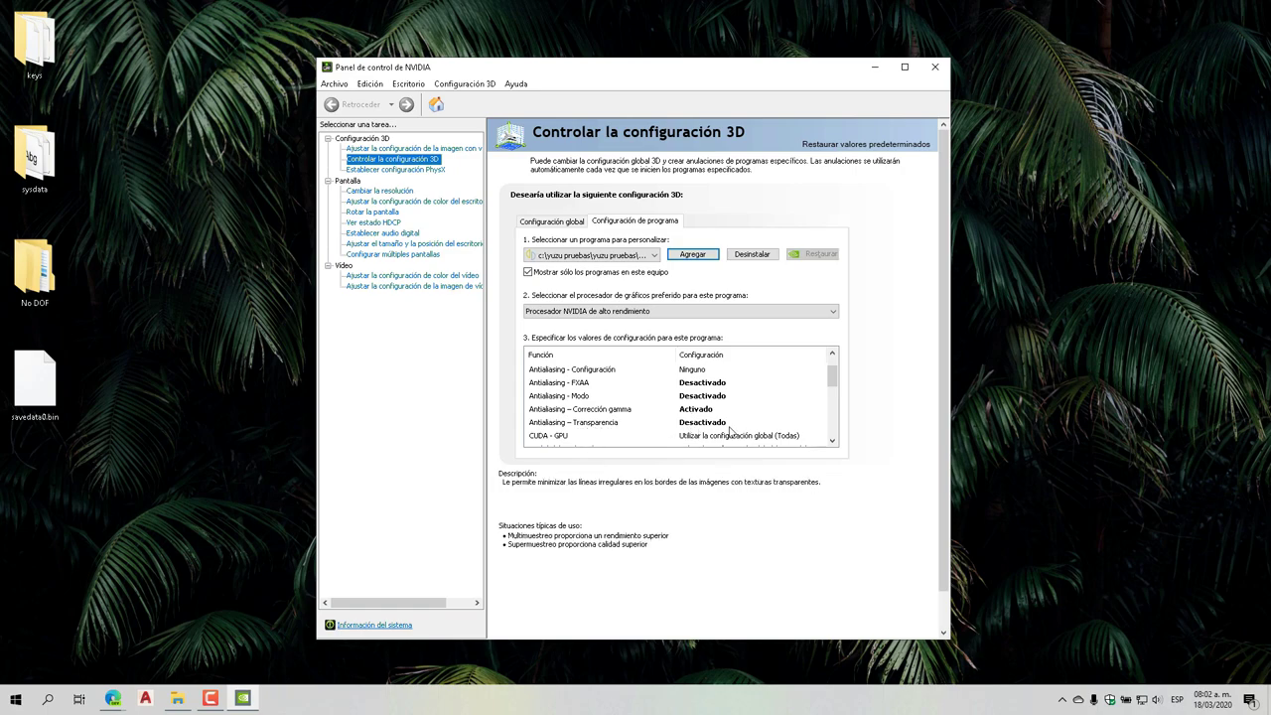
click(832, 441)
click(832, 441)
click(832, 441)
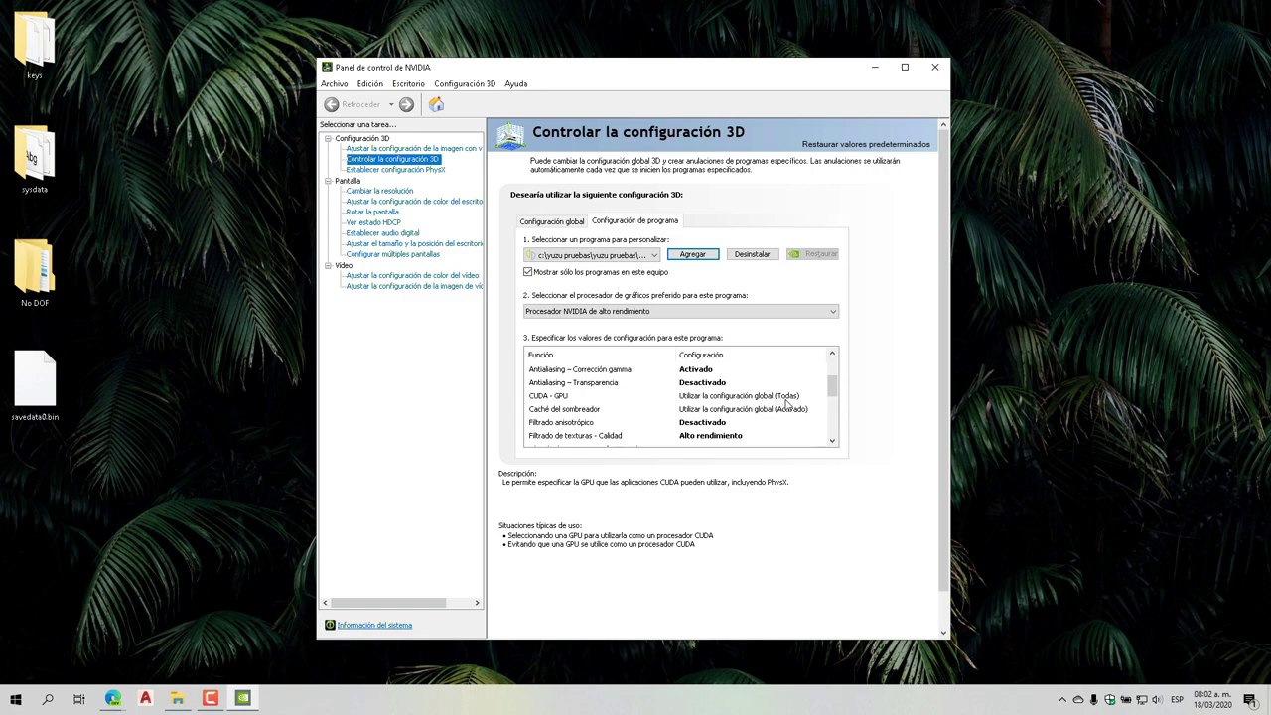
click(787, 397)
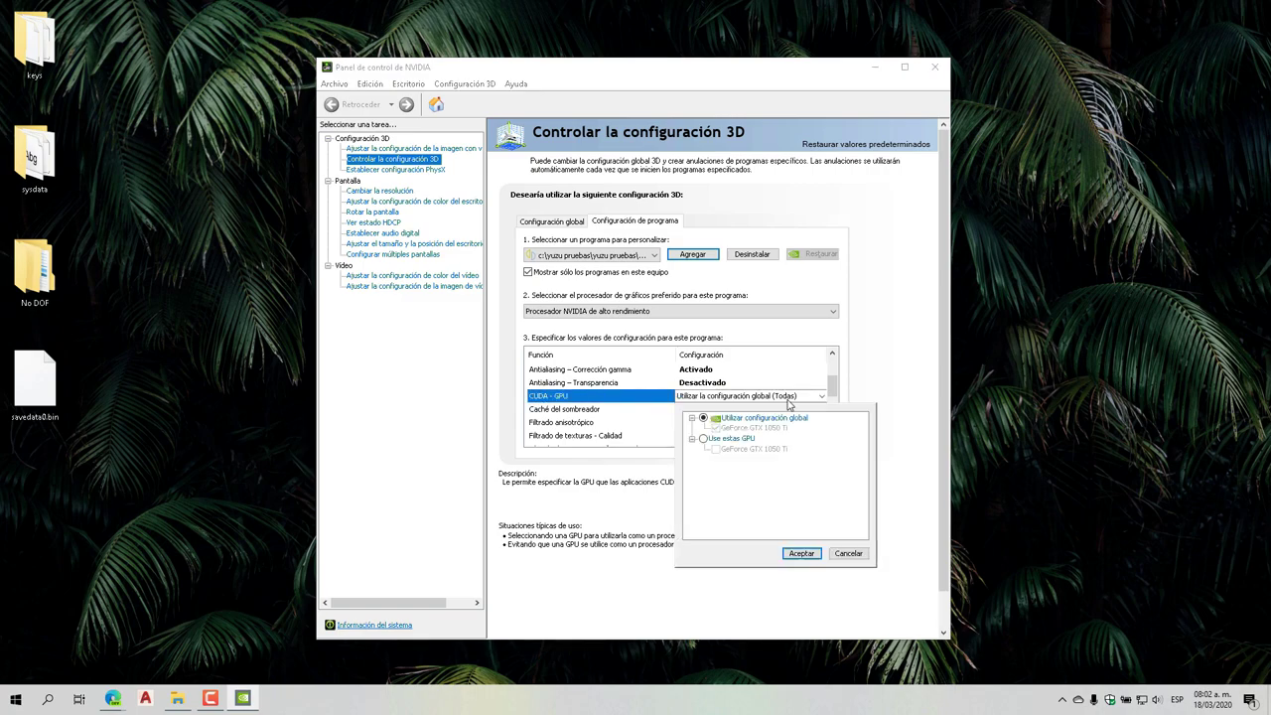
click(704, 439)
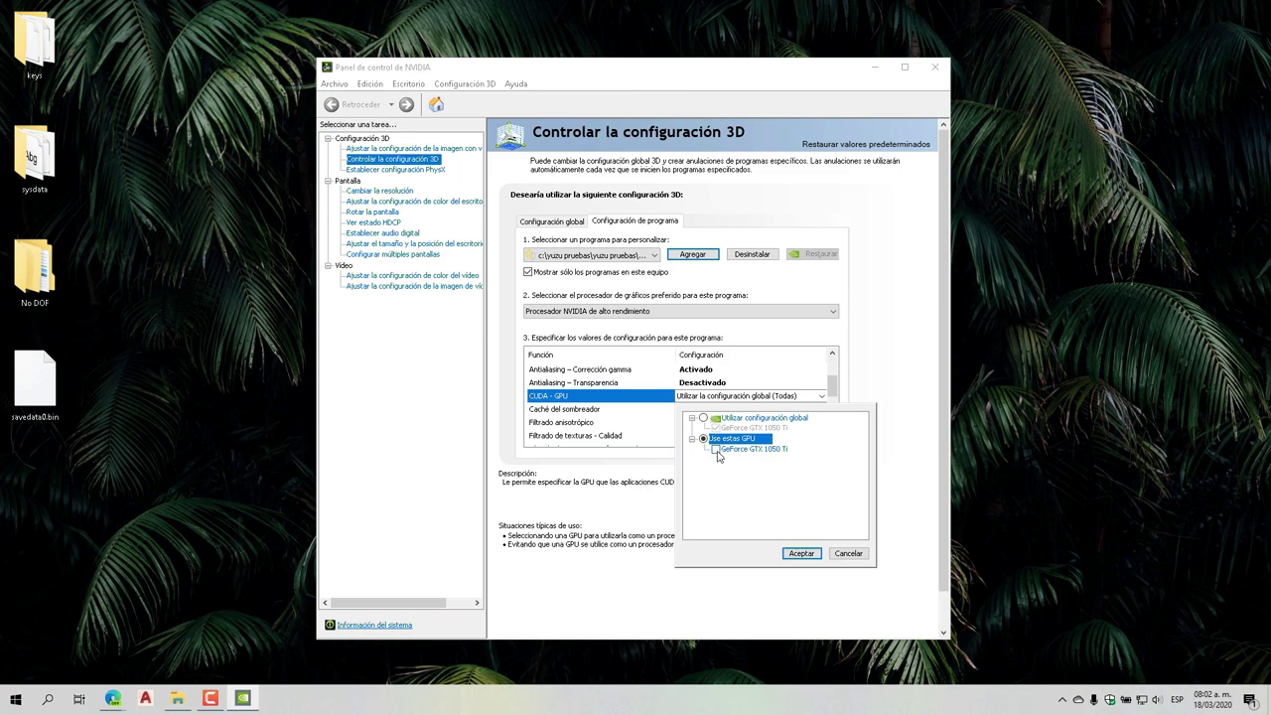
click(717, 452)
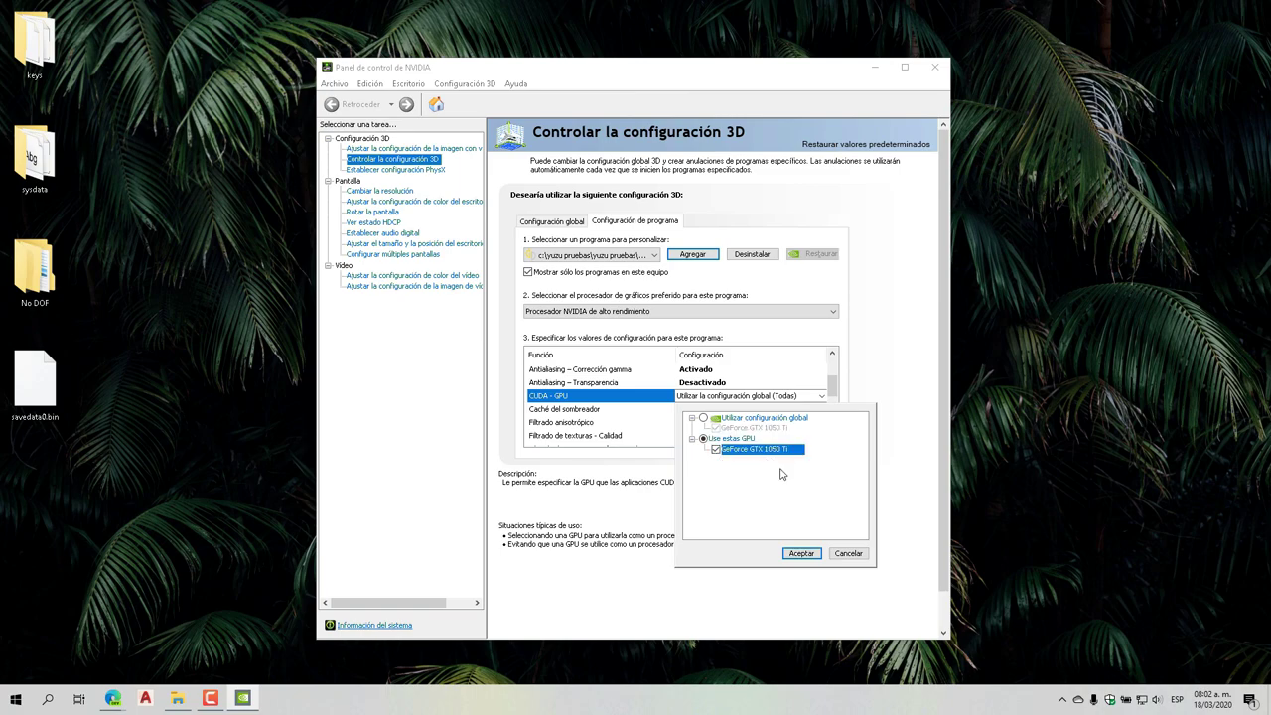
click(802, 553)
Set Caché del sombreador to Activado
click(832, 441)
click(832, 441)
click(832, 441)
click(832, 441)
click(765, 384)
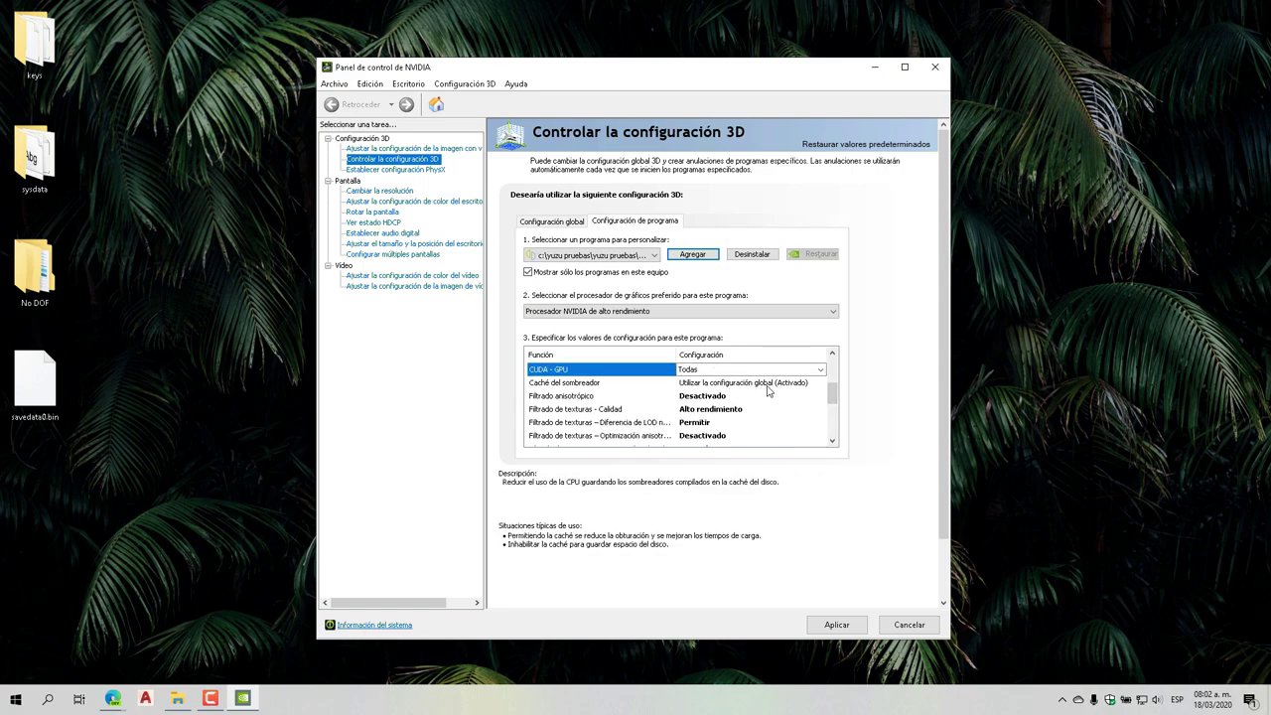
click(801, 384)
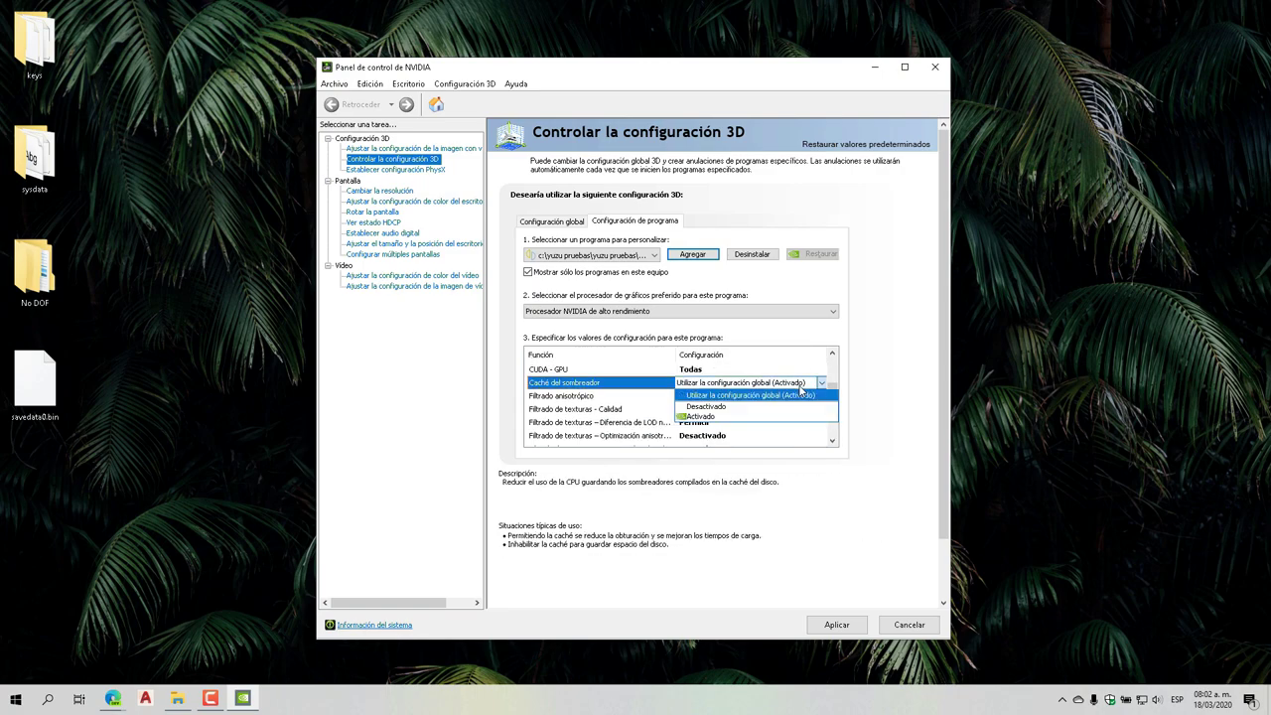
click(707, 417)
Apply yuzu's 3D settings and close the NVIDIA Control Panel
click(834, 443)
click(834, 443)
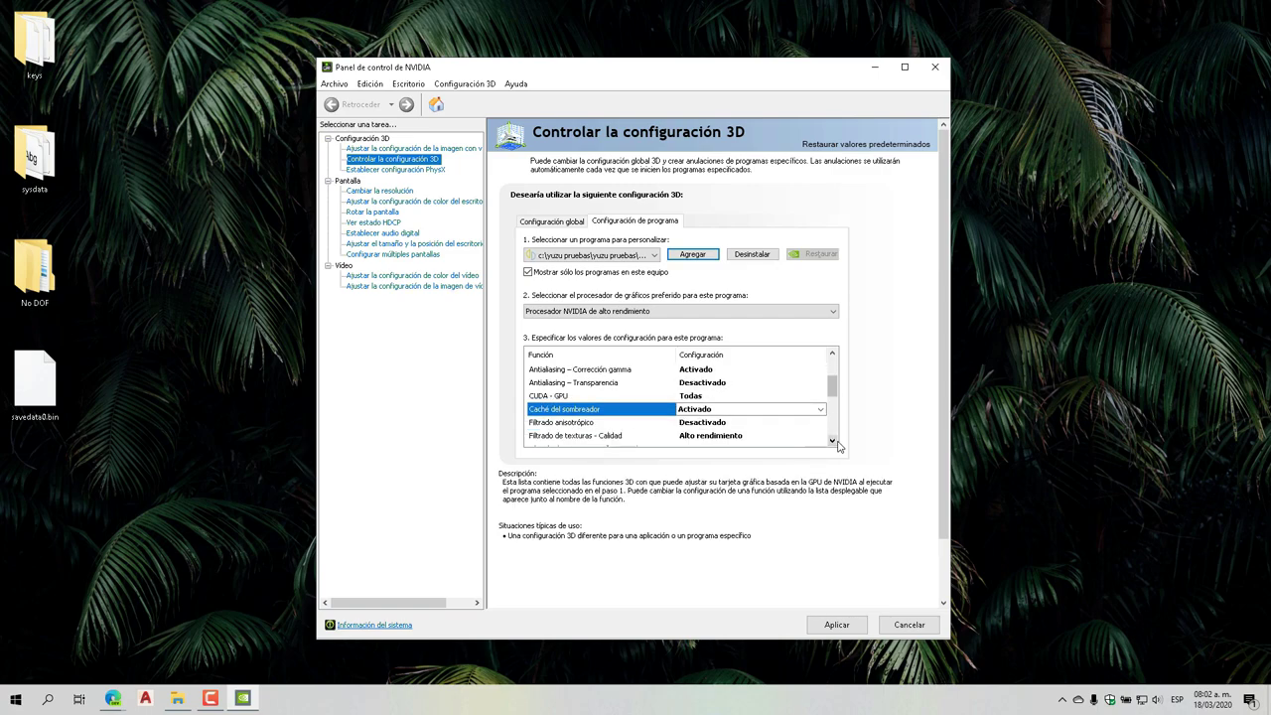
click(834, 443)
click(834, 442)
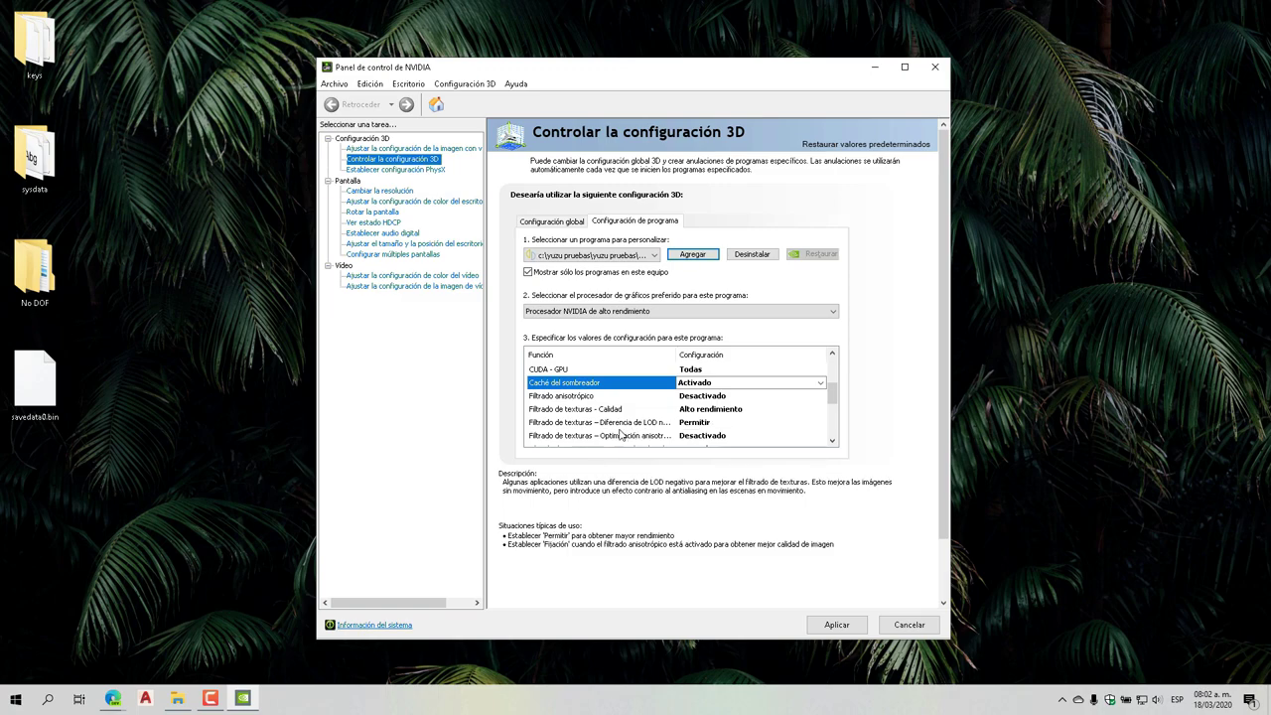
click(832, 440)
click(832, 440)
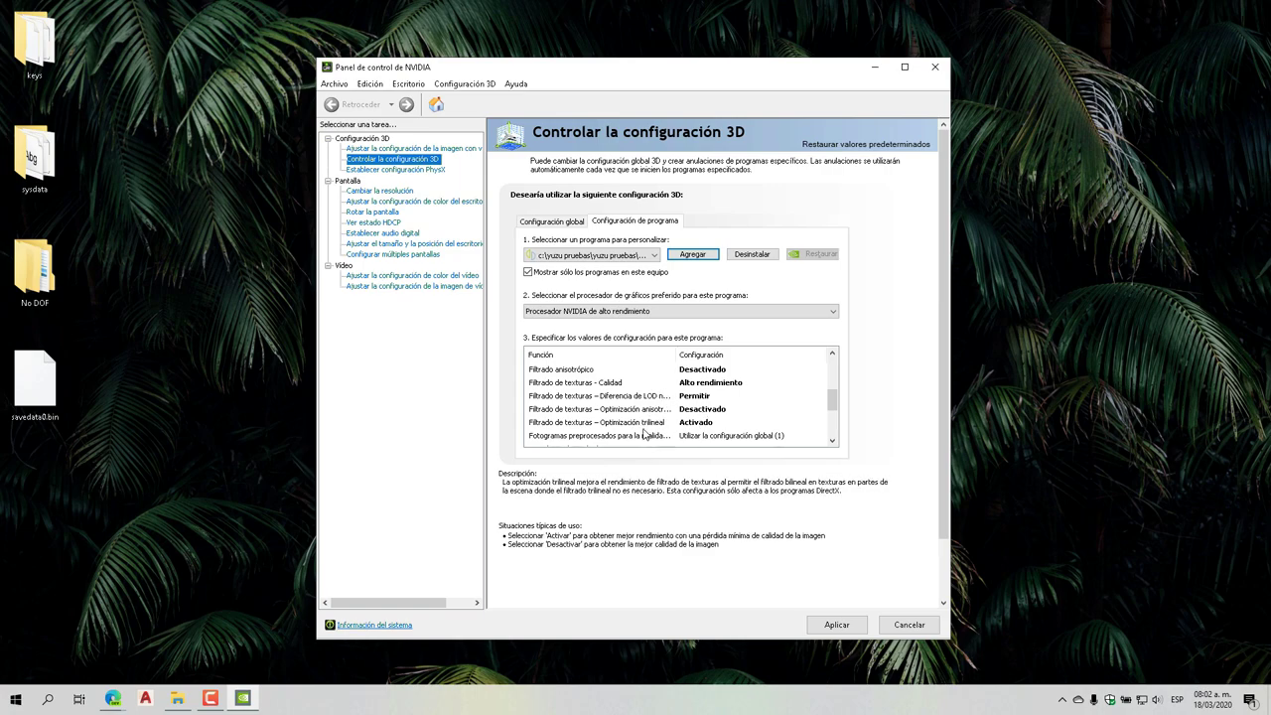
click(832, 441)
click(832, 441)
click(832, 440)
click(832, 441)
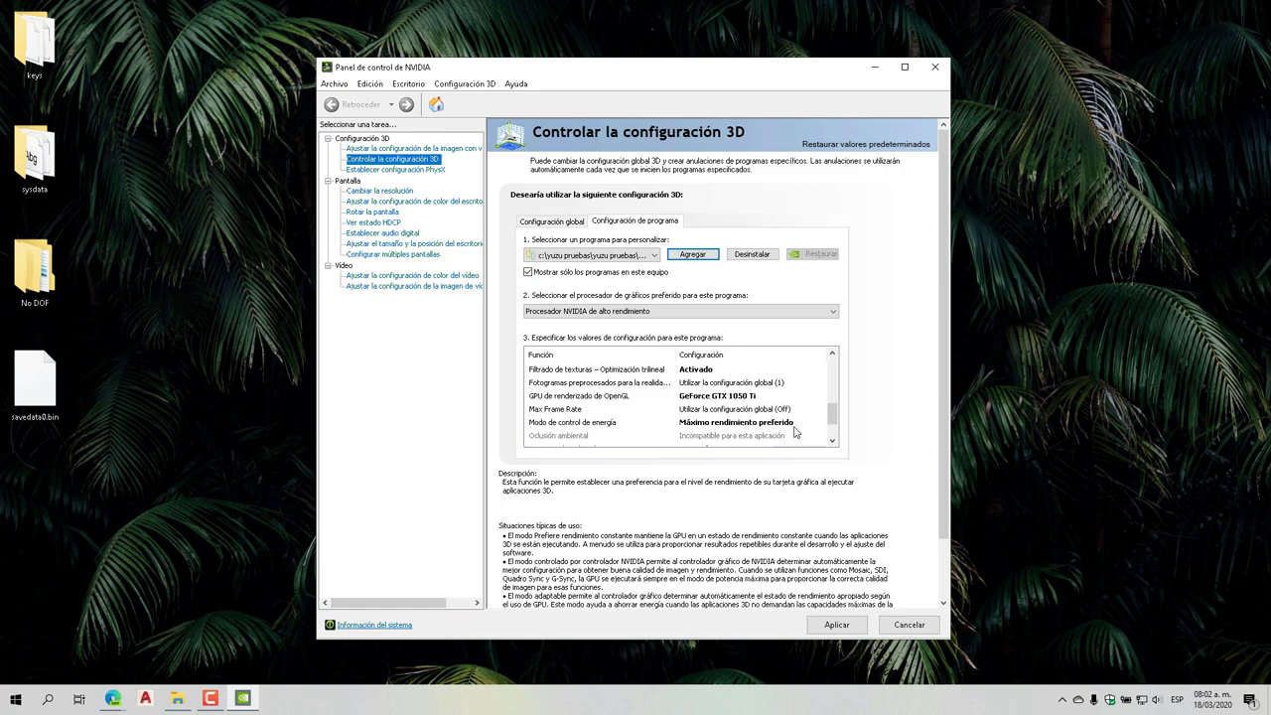
click(832, 441)
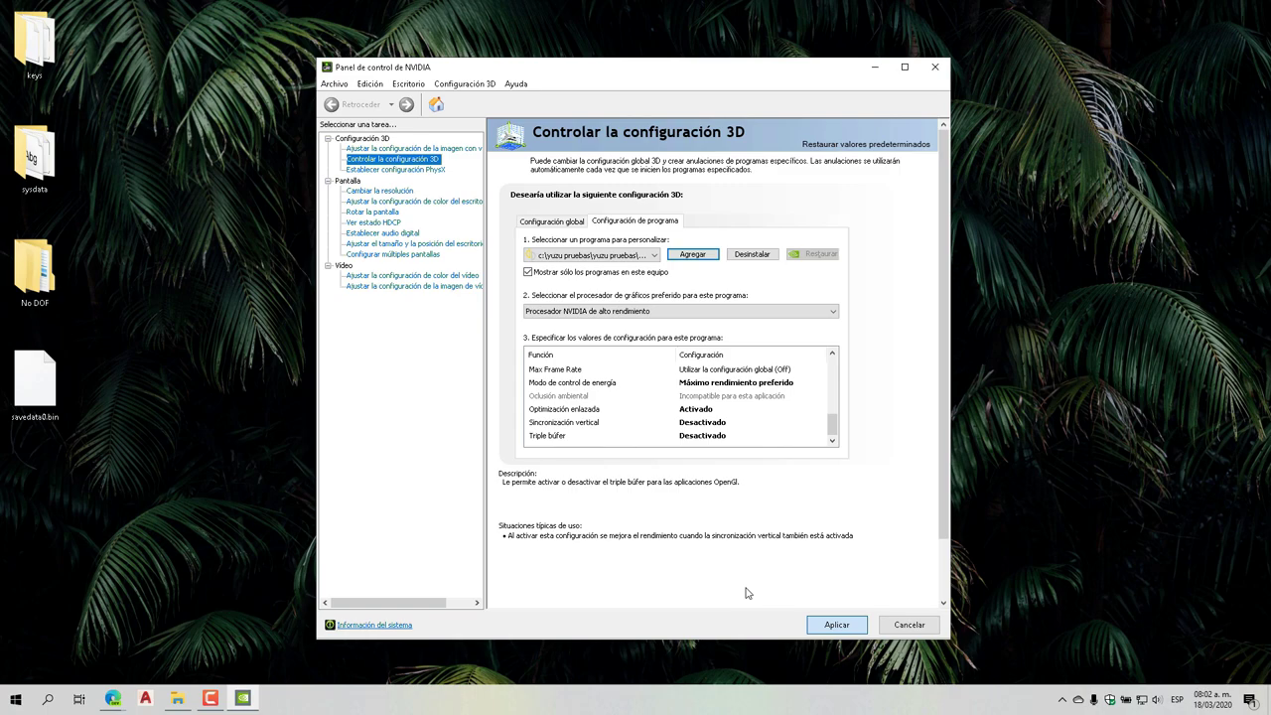
click(934, 67)
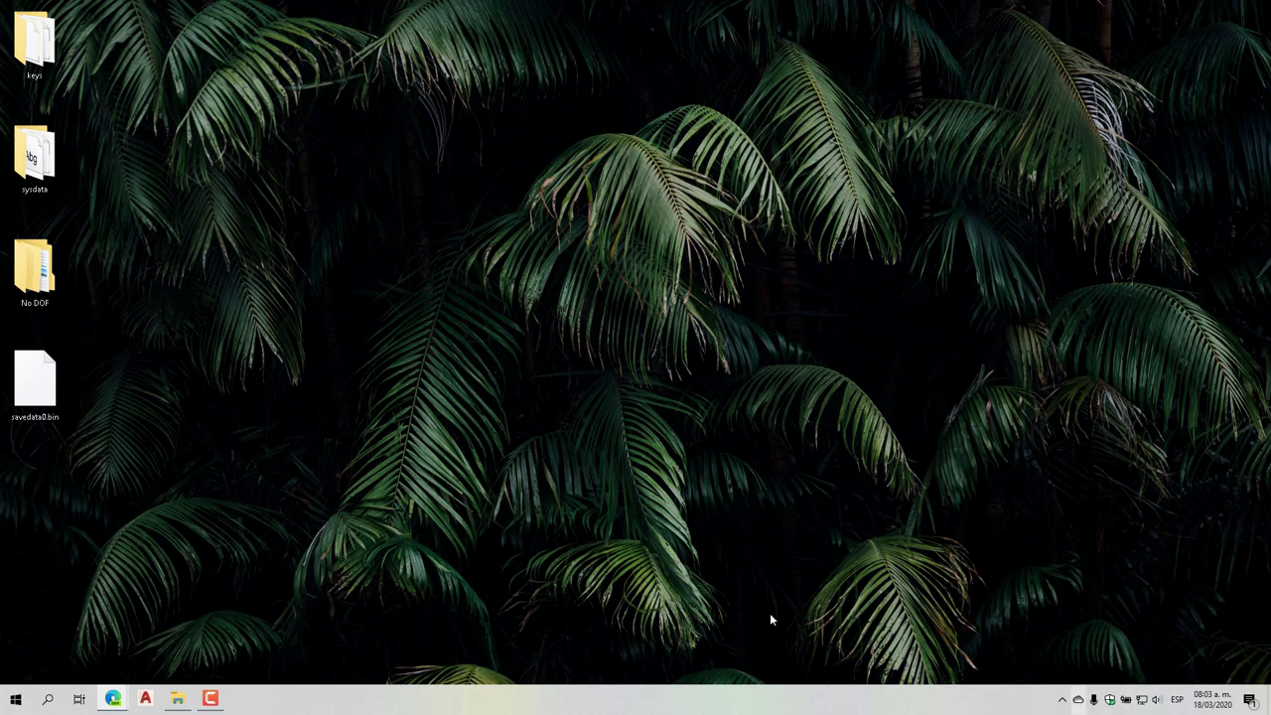
right_click(16, 699)
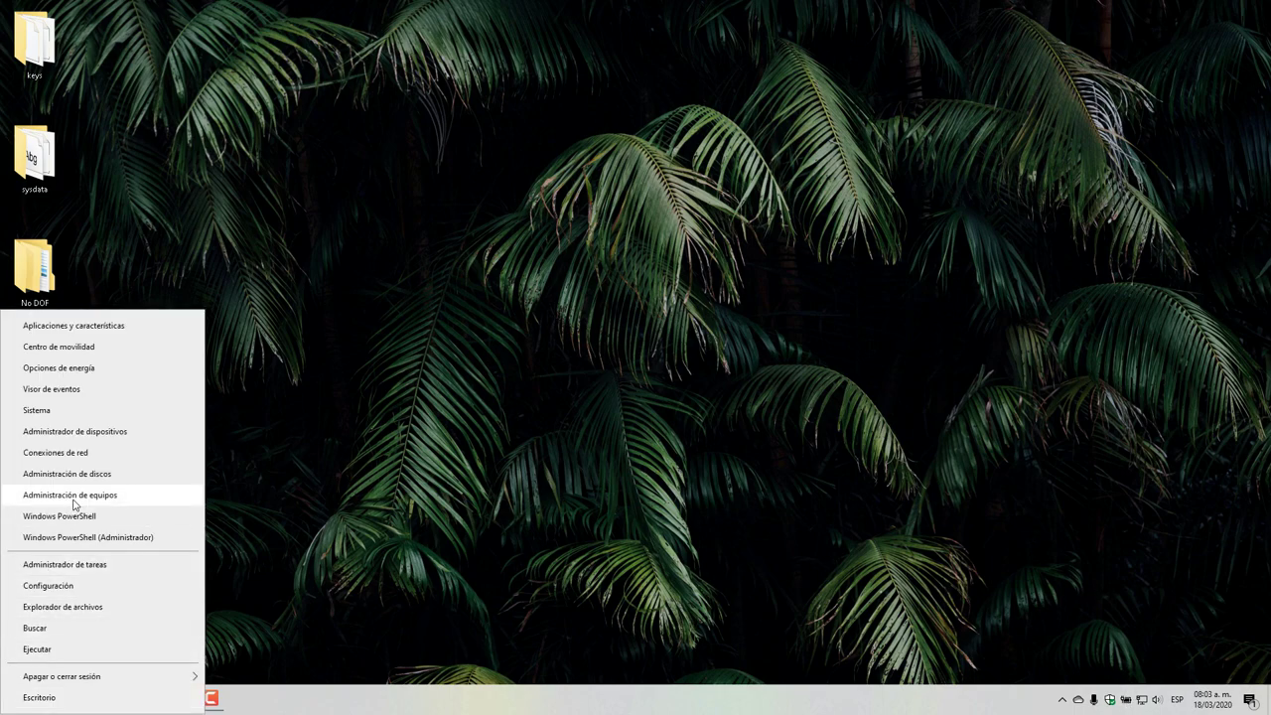
click(409, 478)
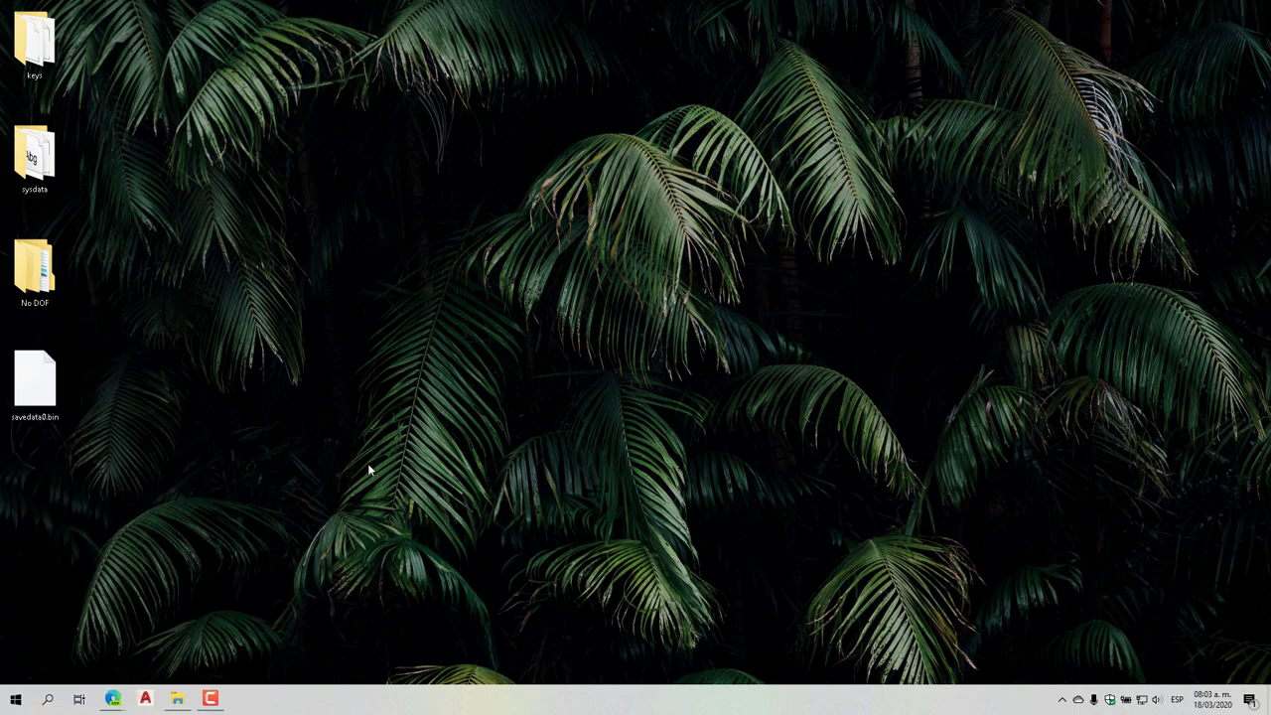
right_click(16, 699)
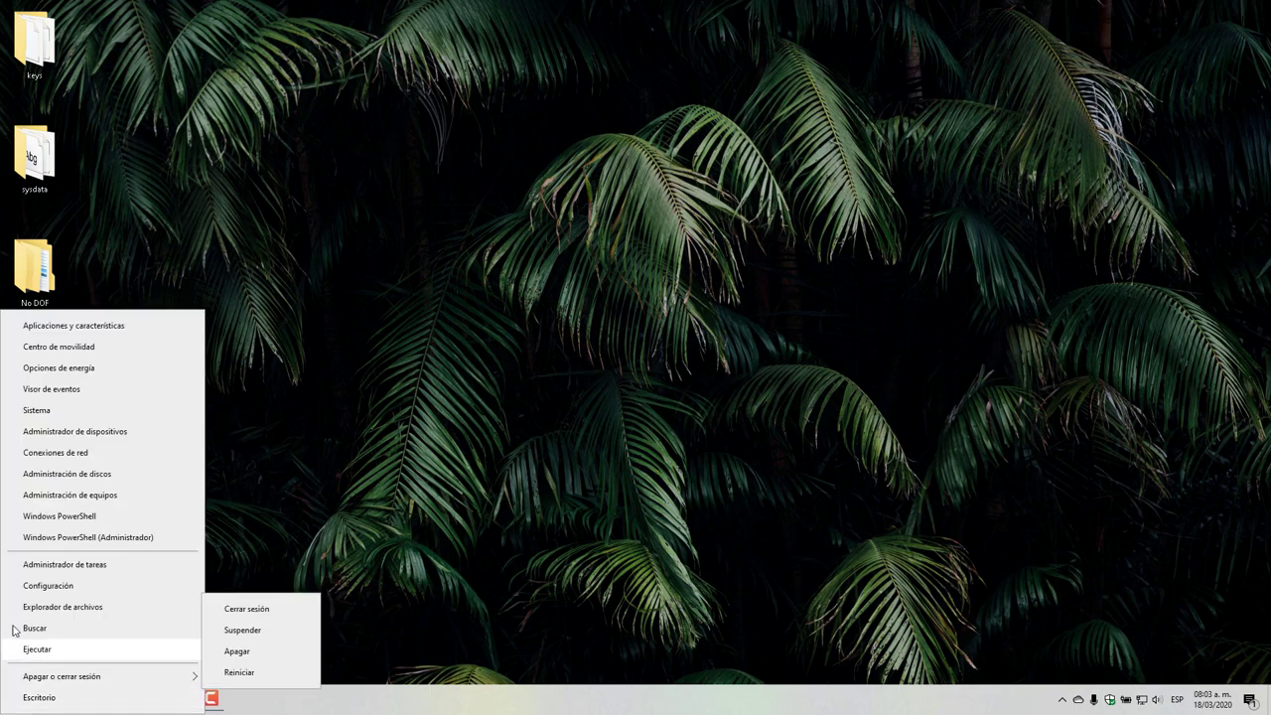
click(62, 368)
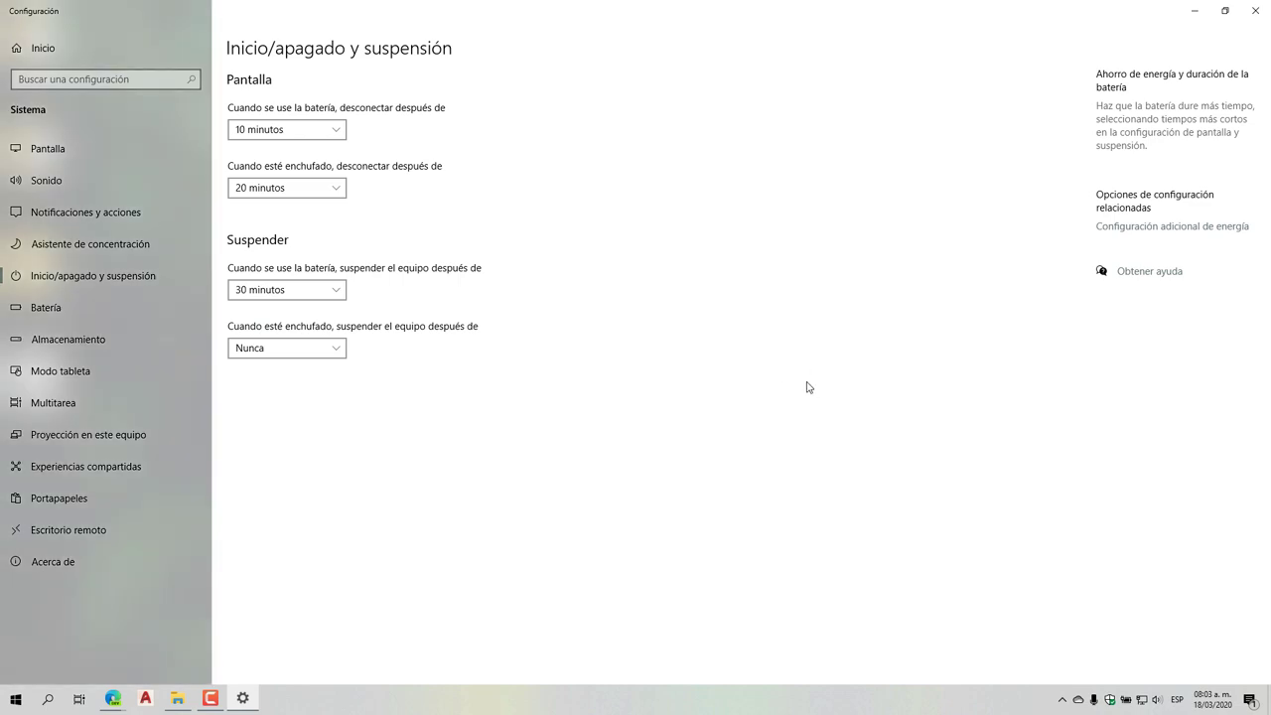
click(1163, 228)
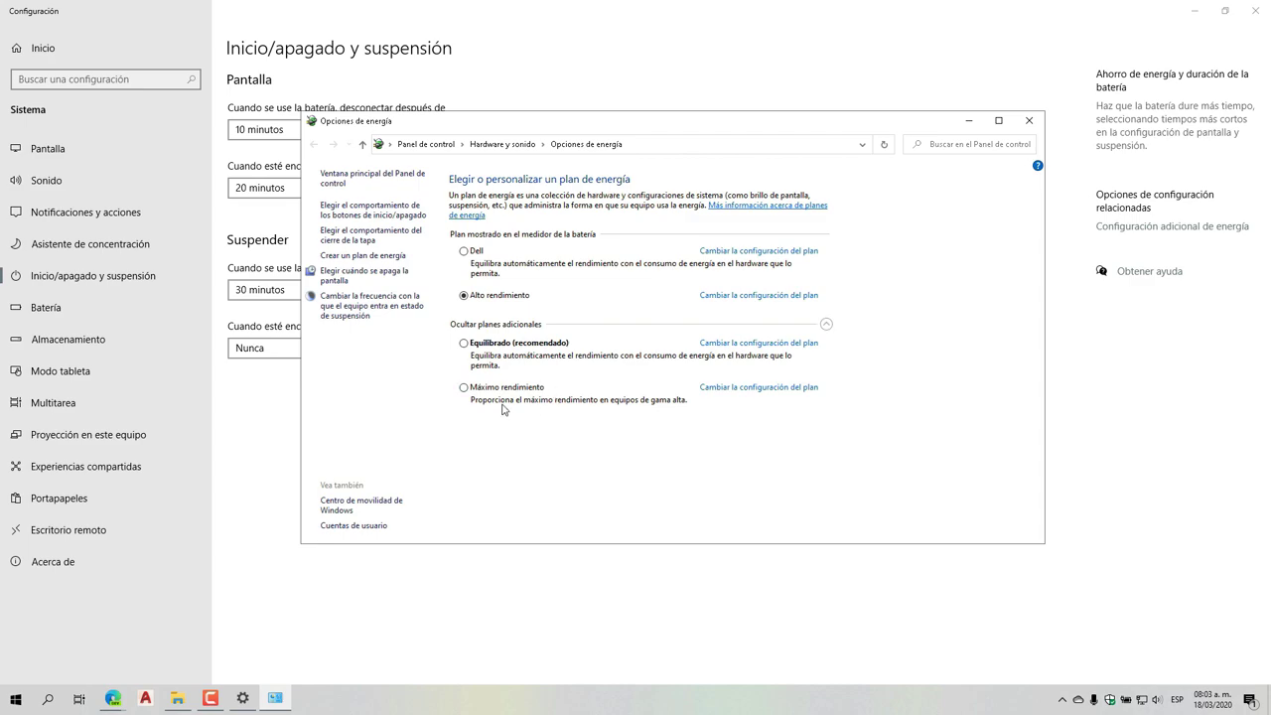
click(1030, 121)
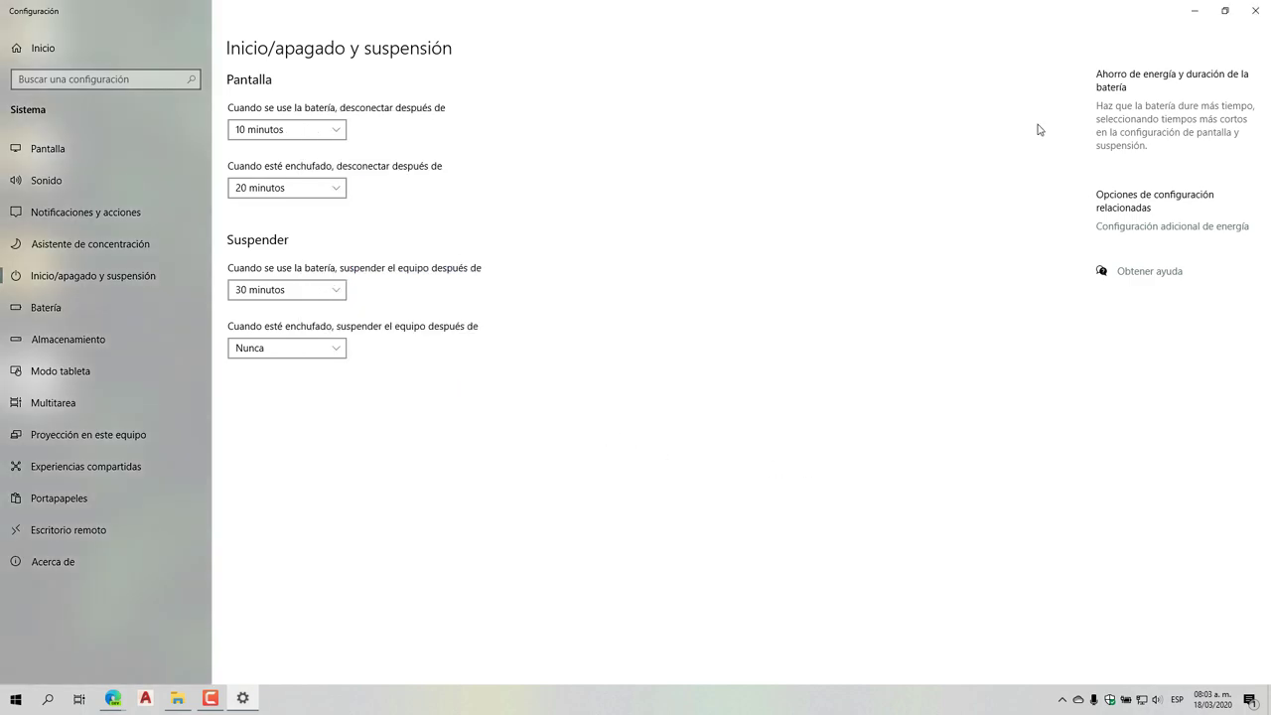
click(1255, 14)
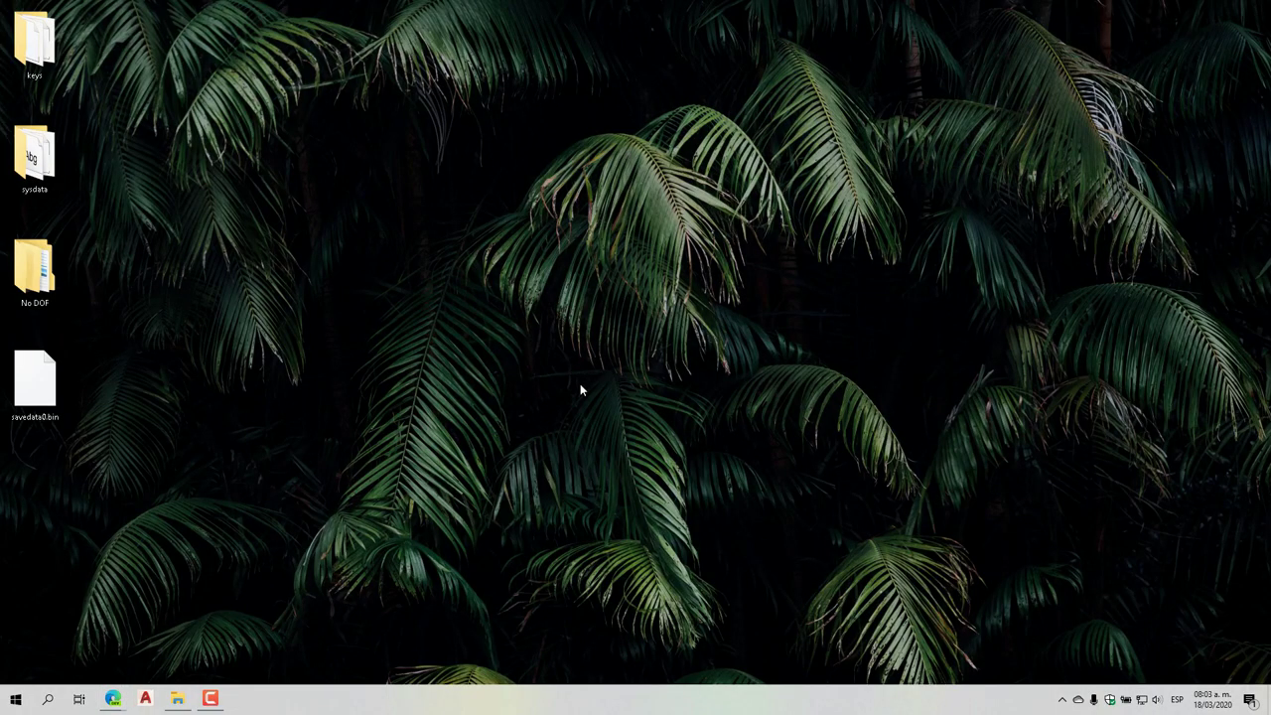
Open Advanced system settings from the System information page
right_click(15, 698)
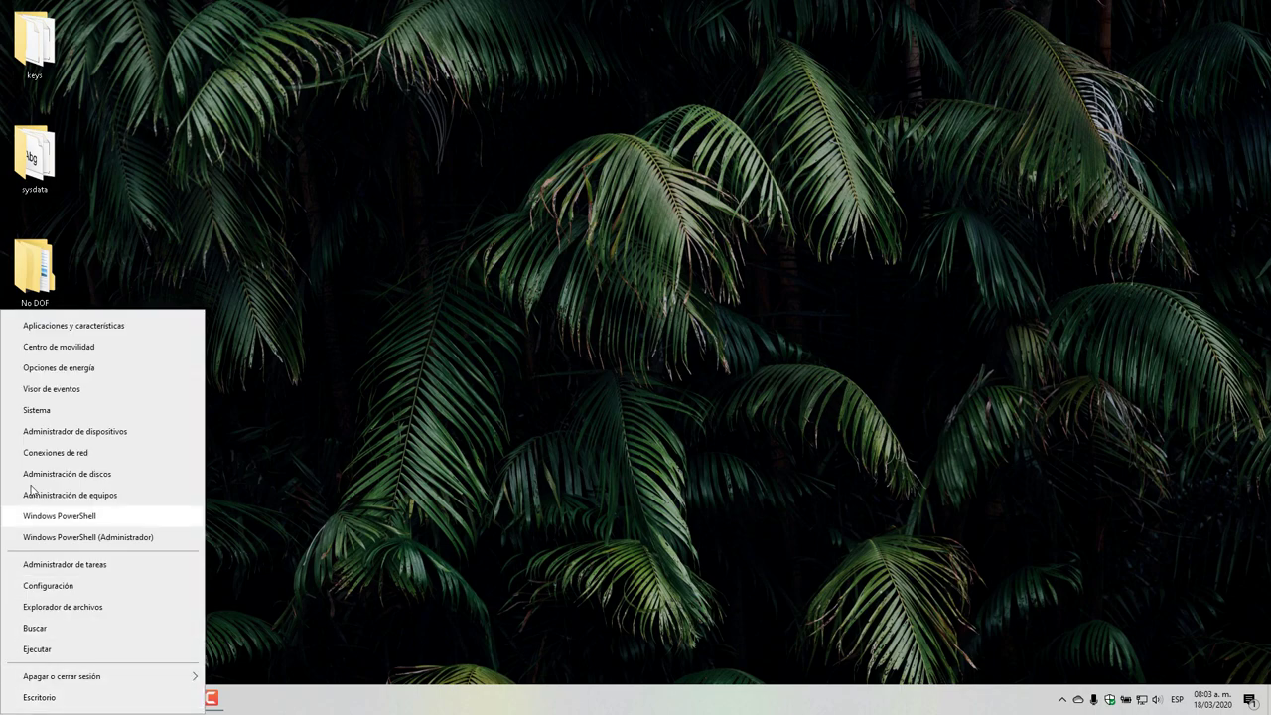
click(36, 411)
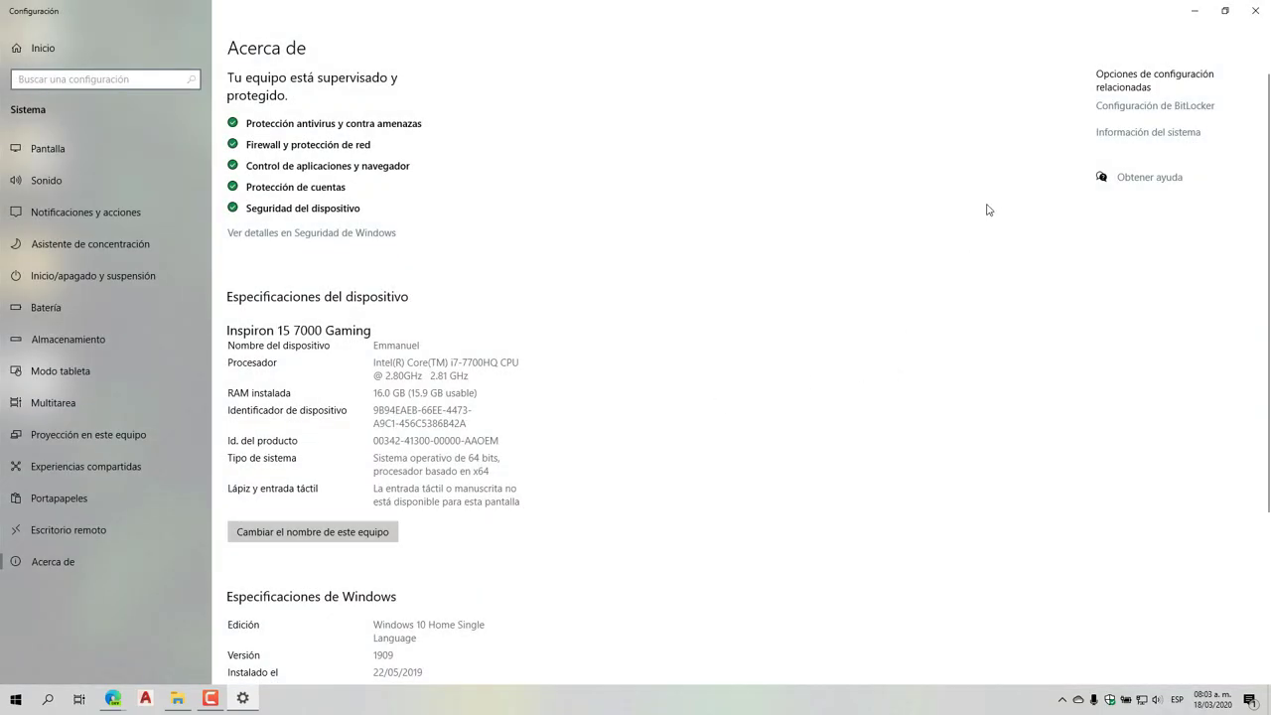
click(1131, 139)
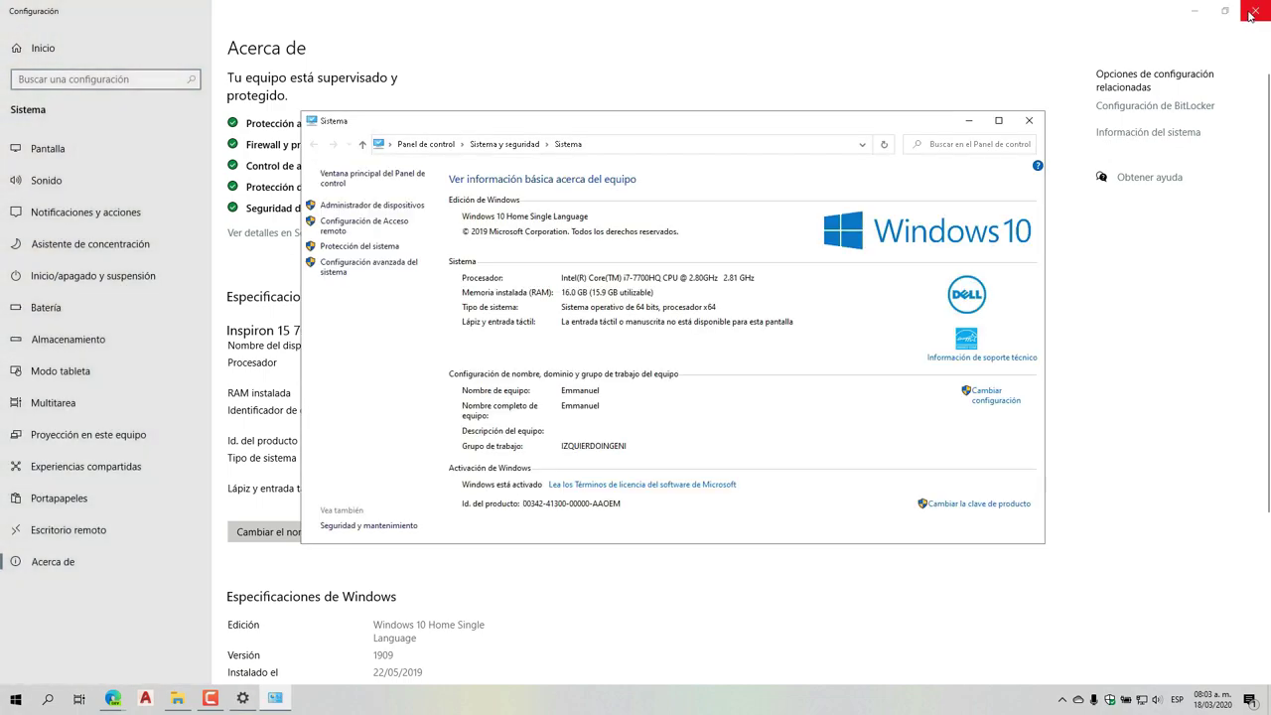
click(1253, 12)
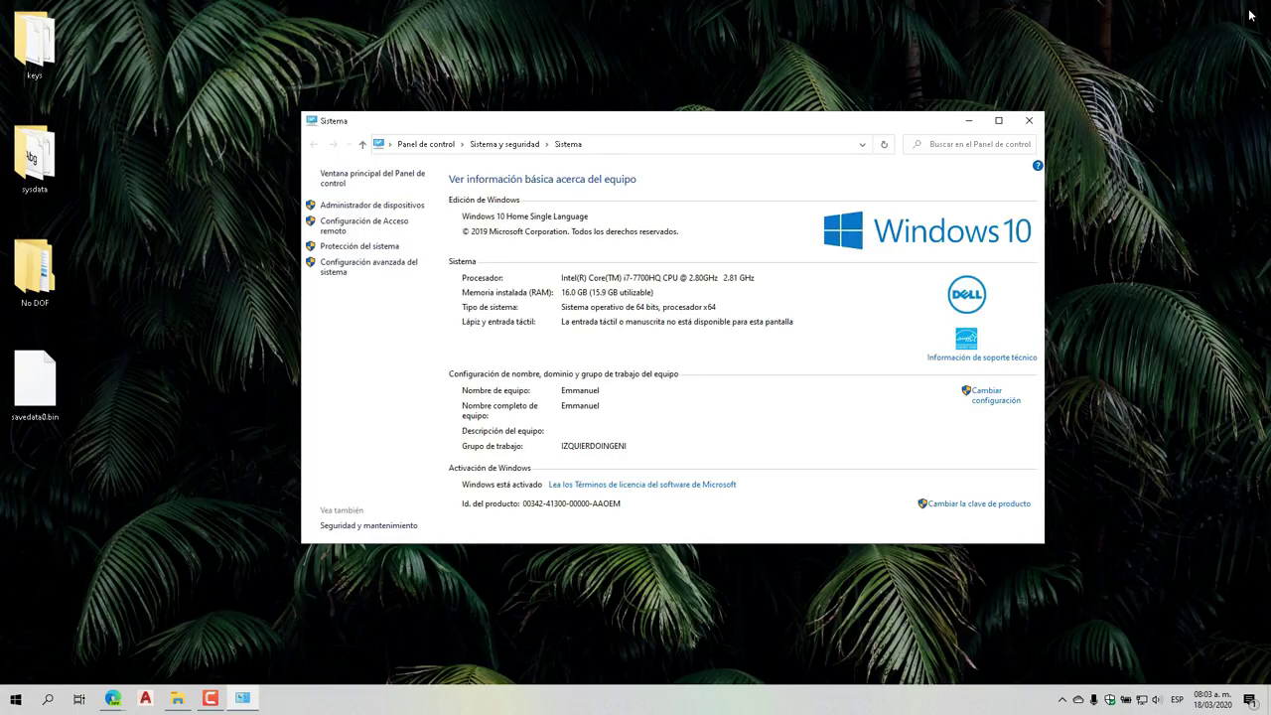
click(367, 271)
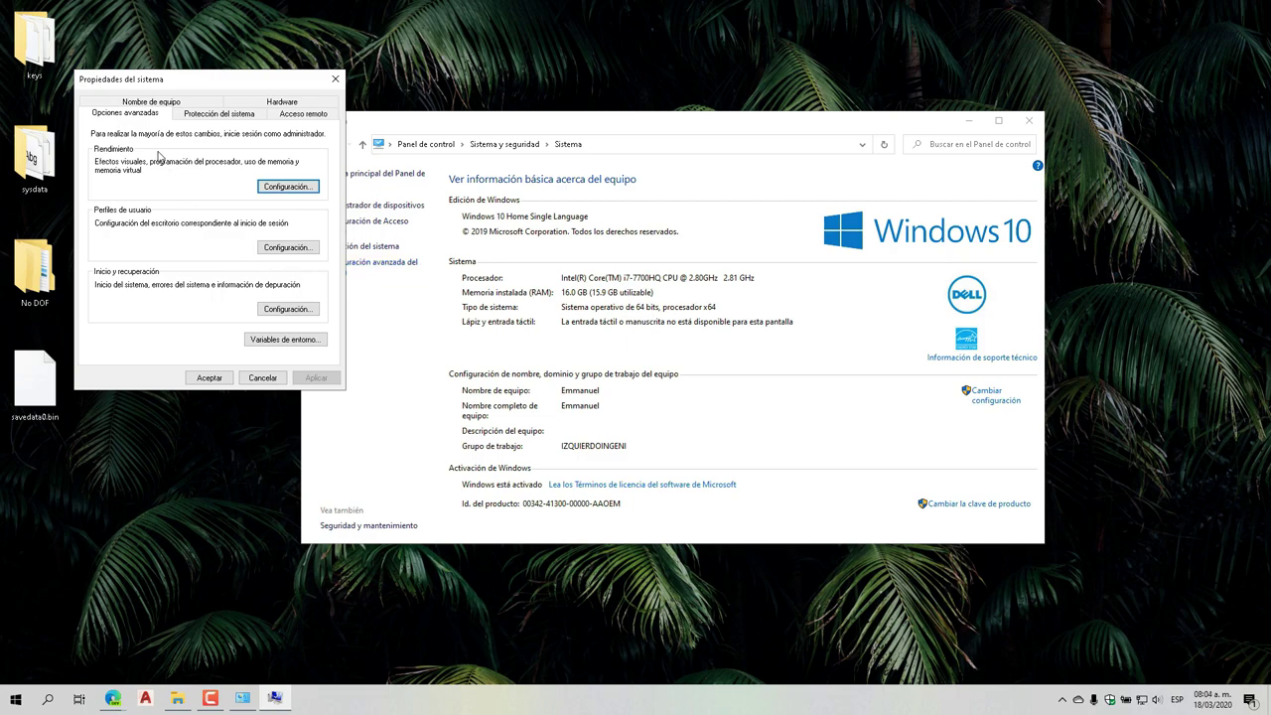
Give C: a custom 10000 MB initial and maximum page file, confirm, and close System
click(286, 186)
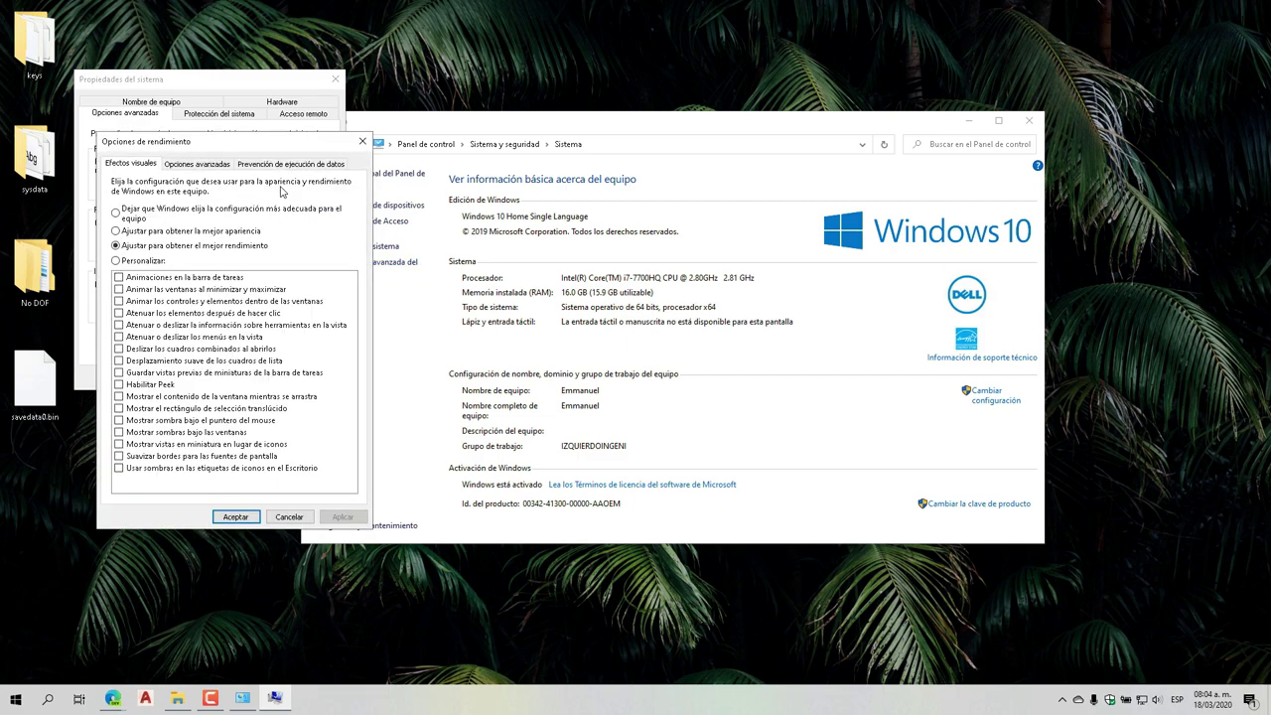
click(204, 167)
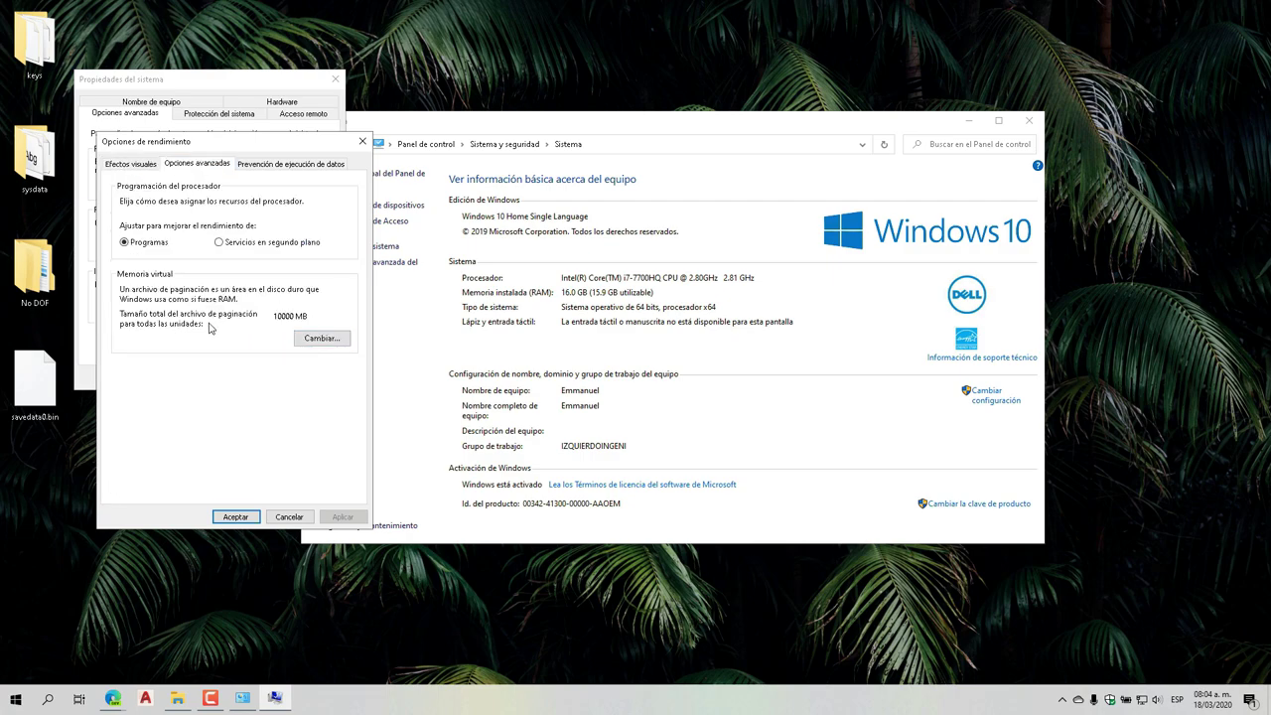
click(311, 343)
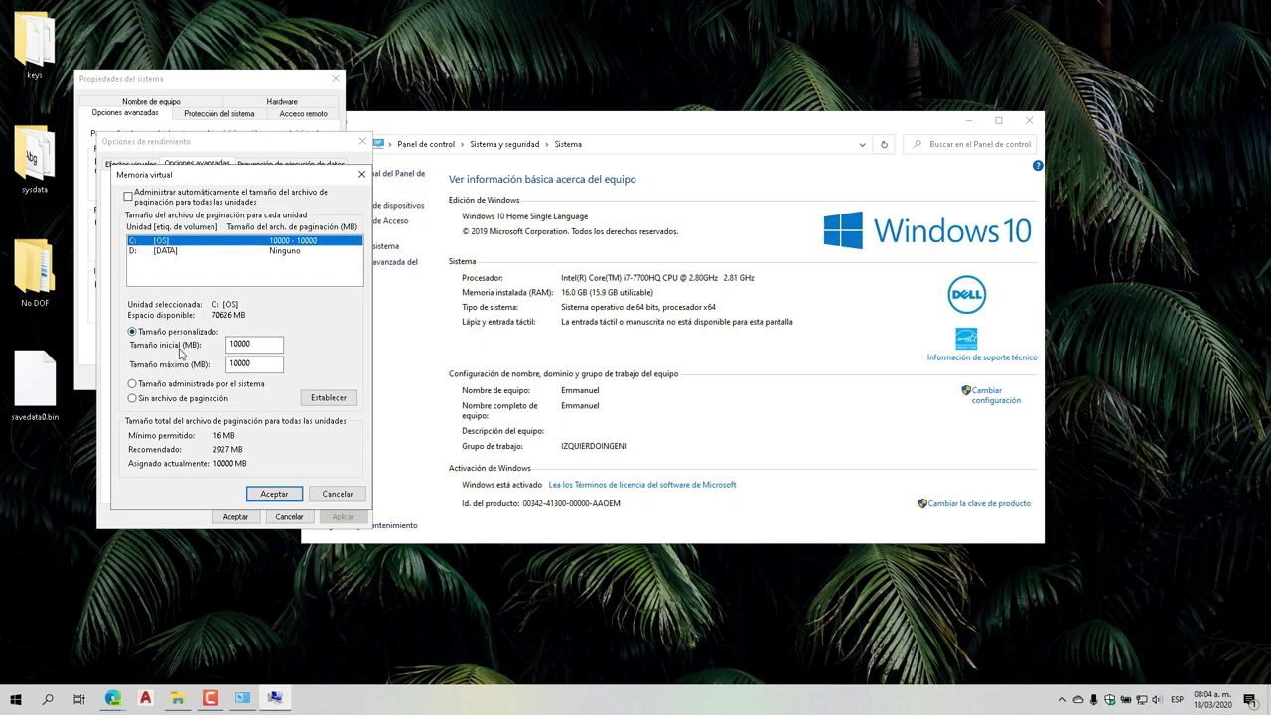
click(252, 347)
click(313, 398)
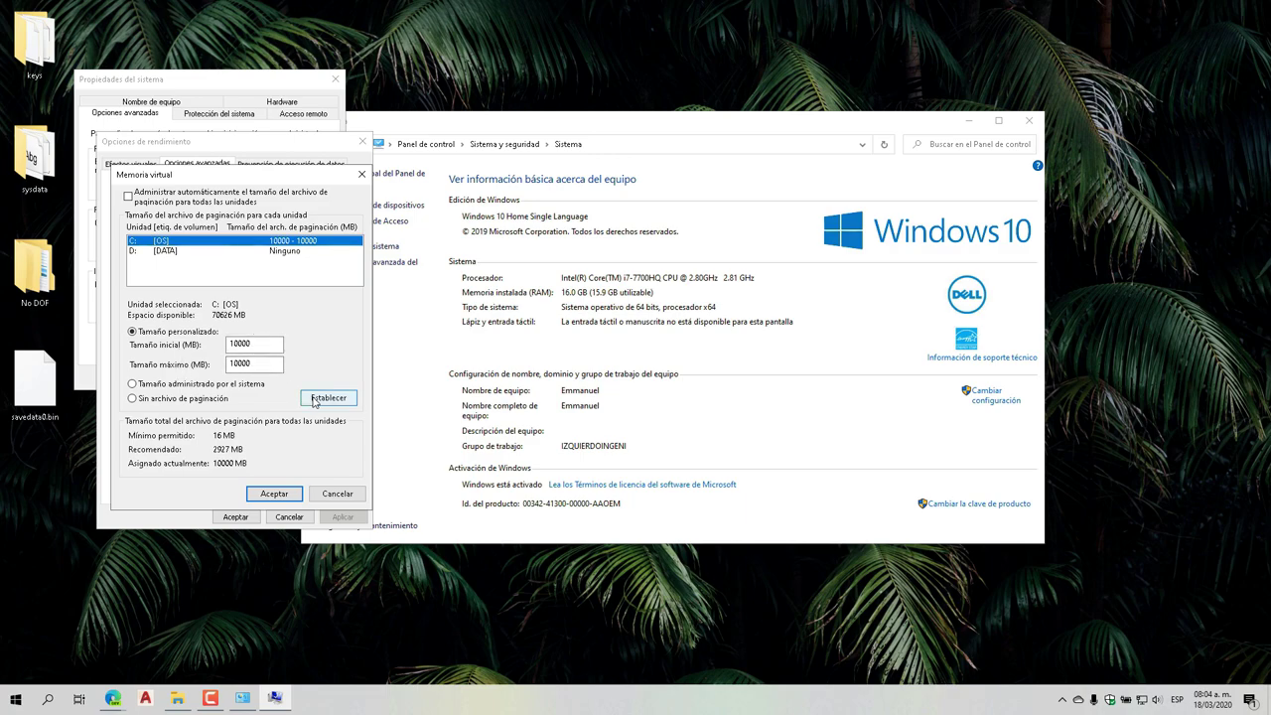
click(274, 494)
click(237, 517)
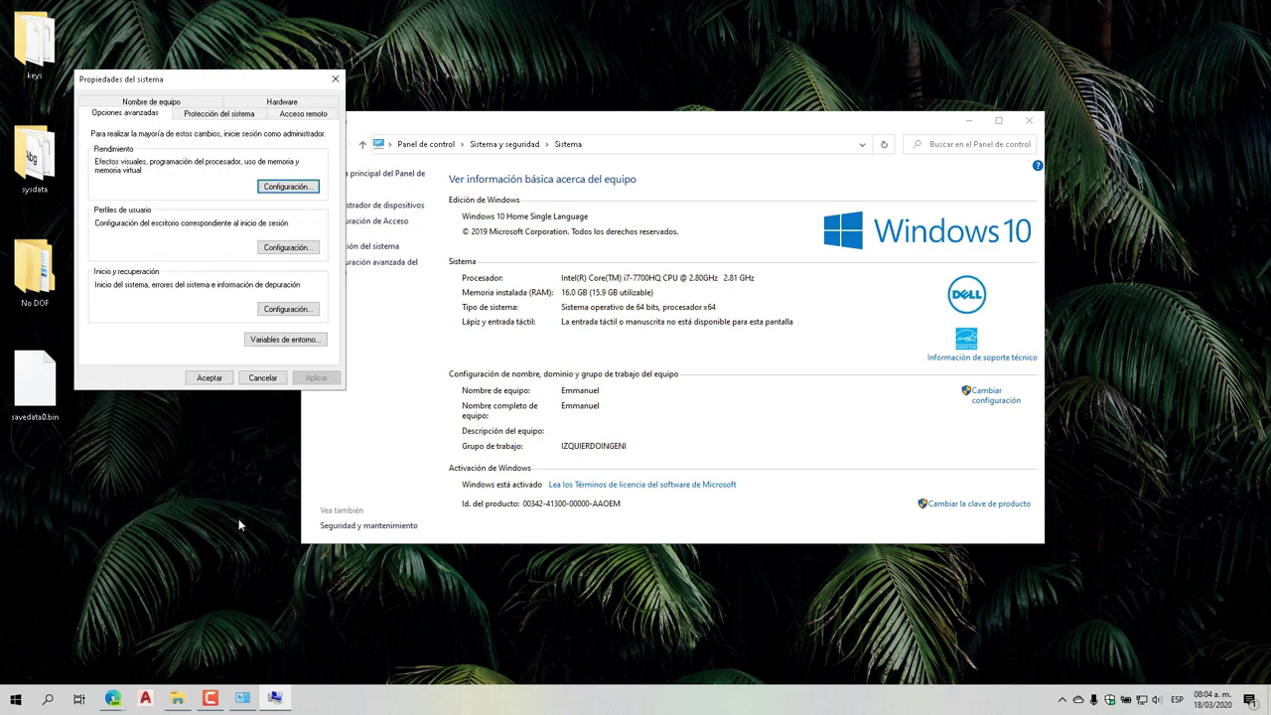
click(210, 383)
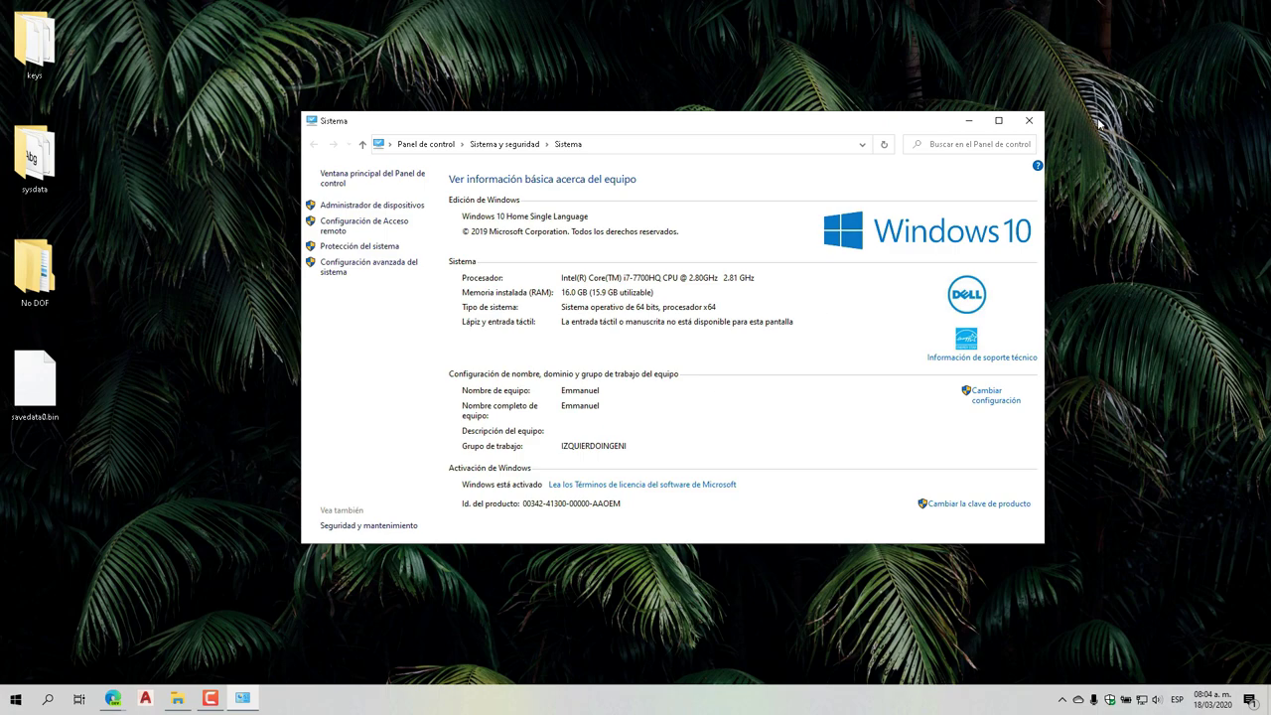
click(1028, 120)
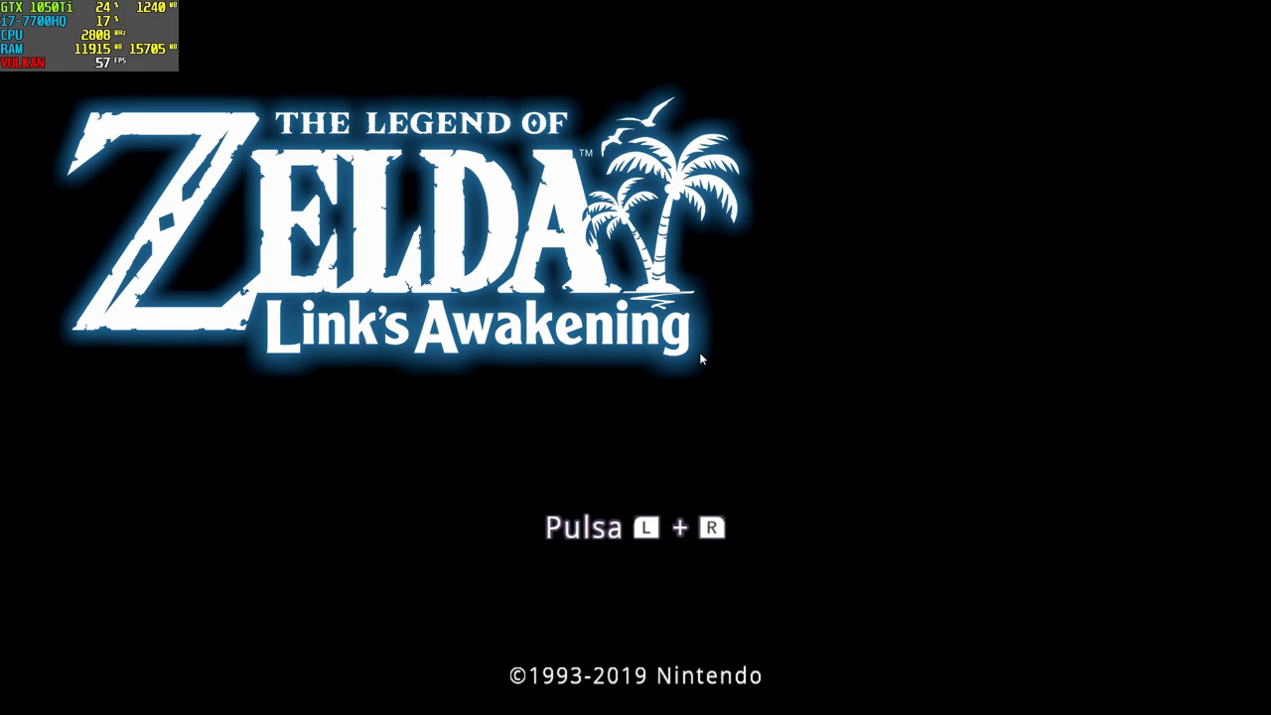
Pass the title screen and start playing save file Archivo 1
key(q+e)
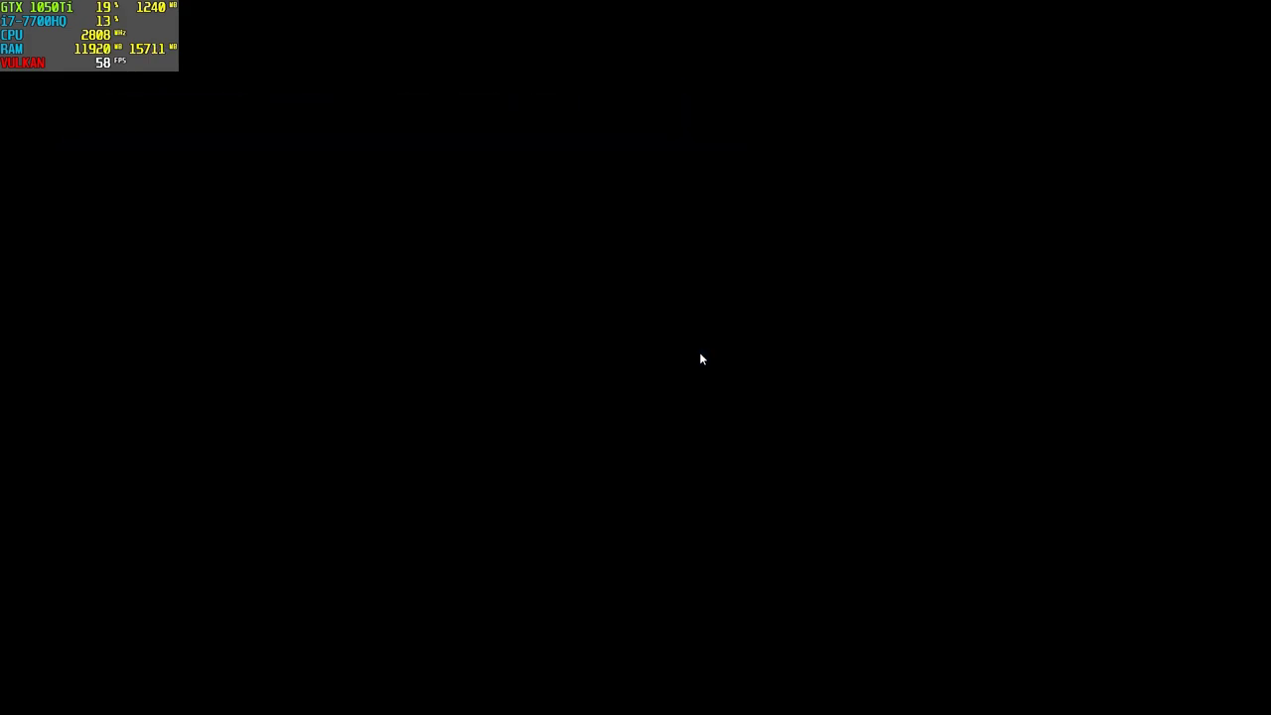
key(c)
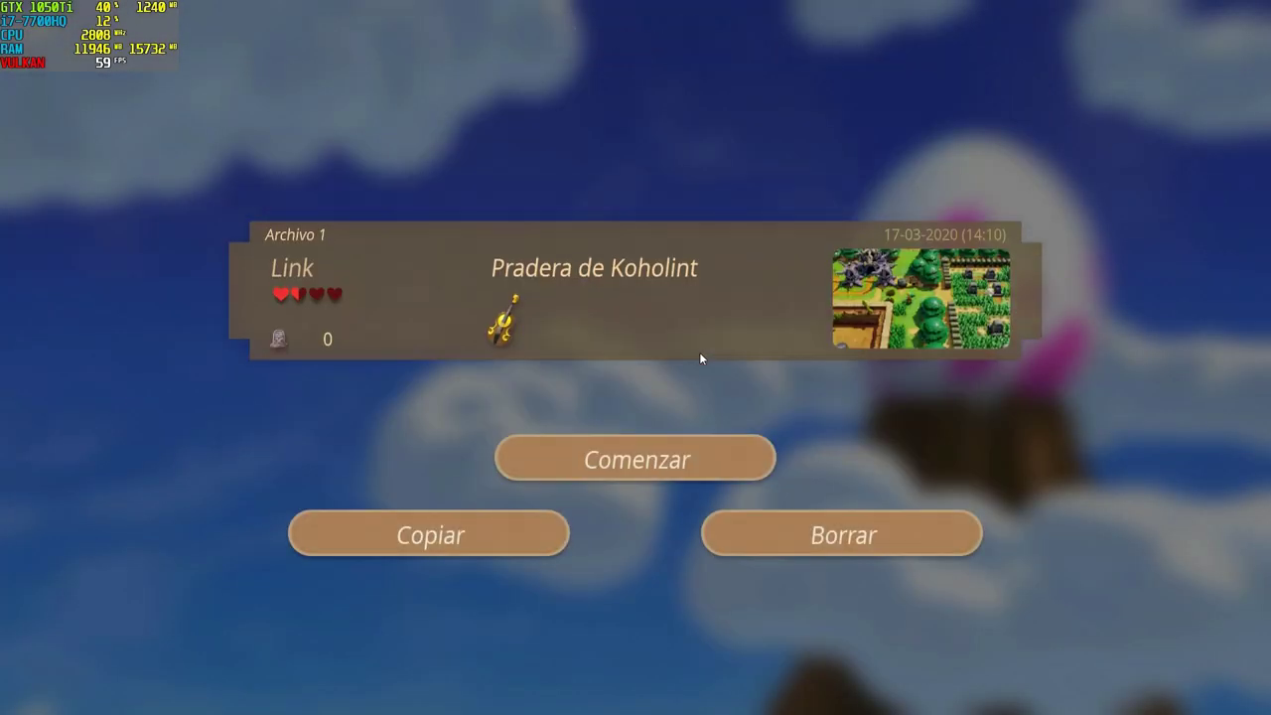
key(c)
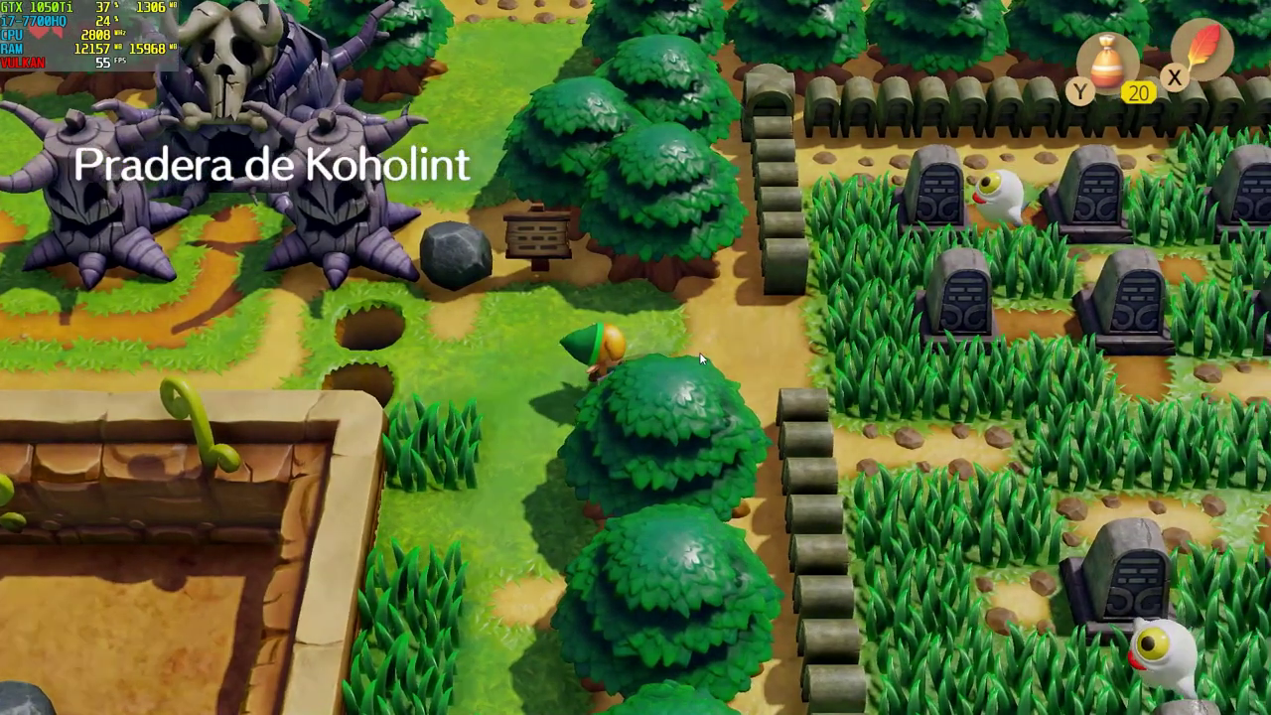
Walk Link through the graveyard, cutting grass and striking the ghost
key(Right)
key(x)
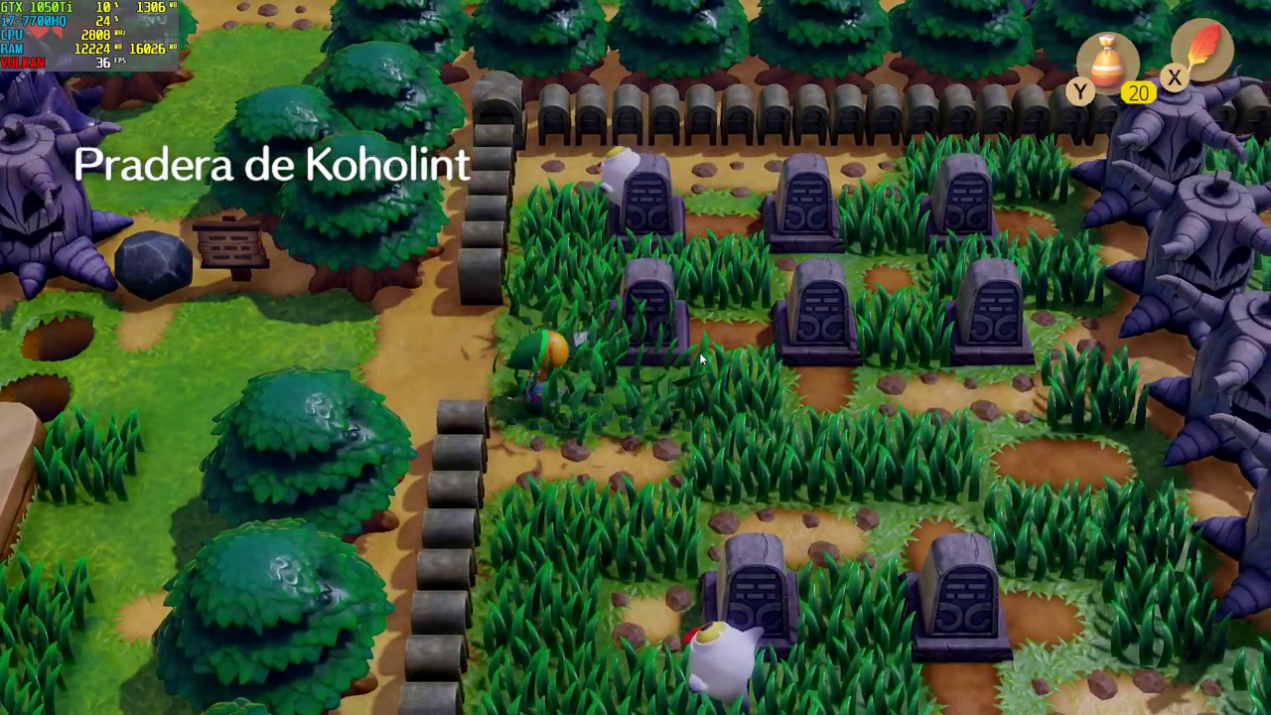
key(Up)
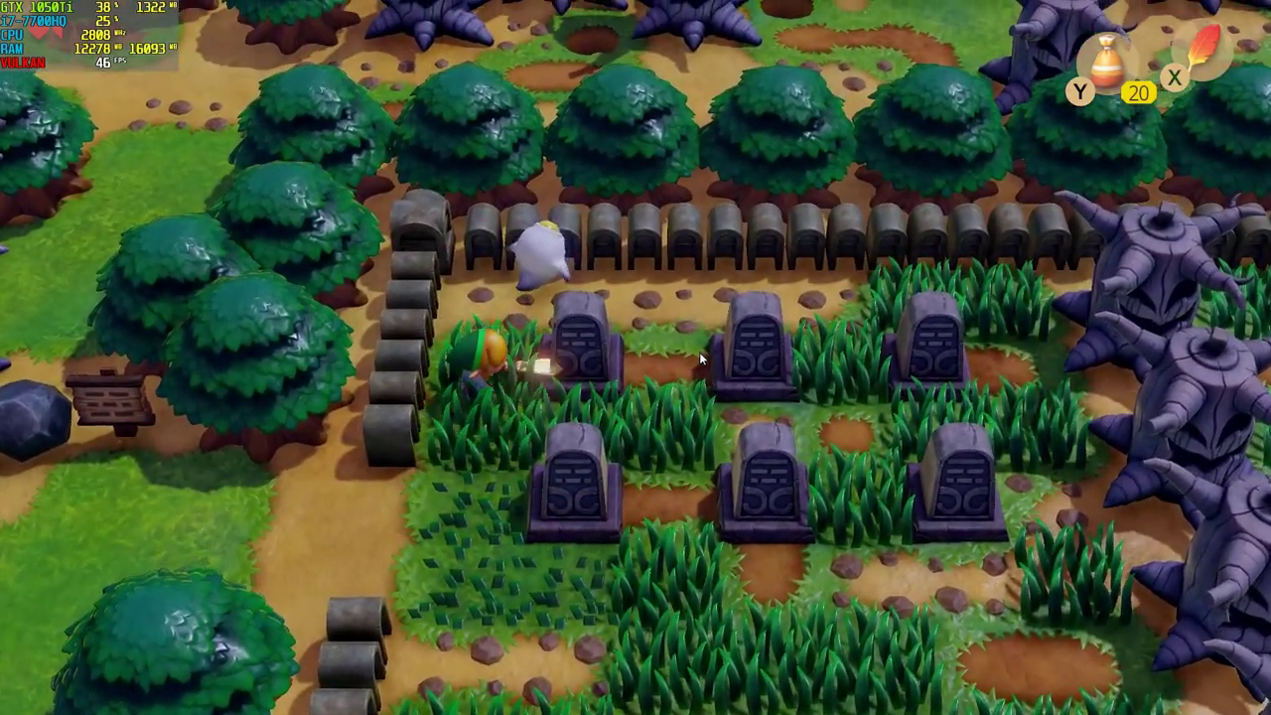
key(x)
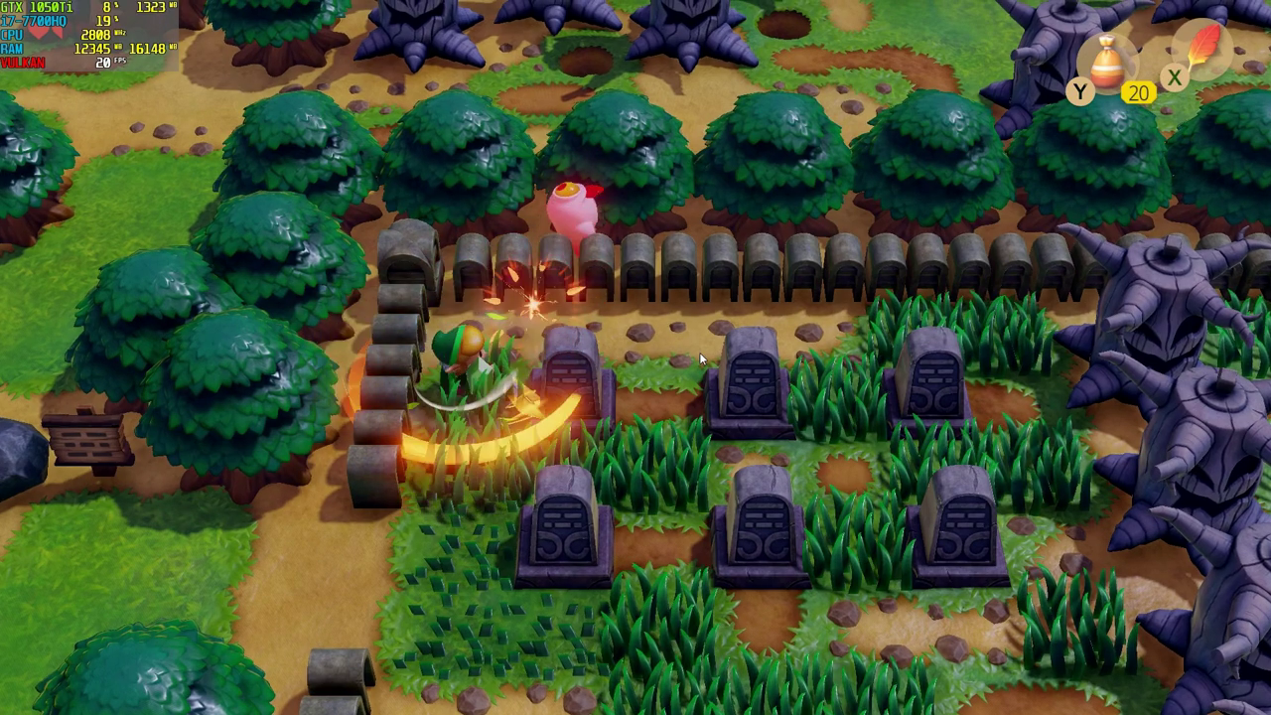
key(Right)
key(Down)
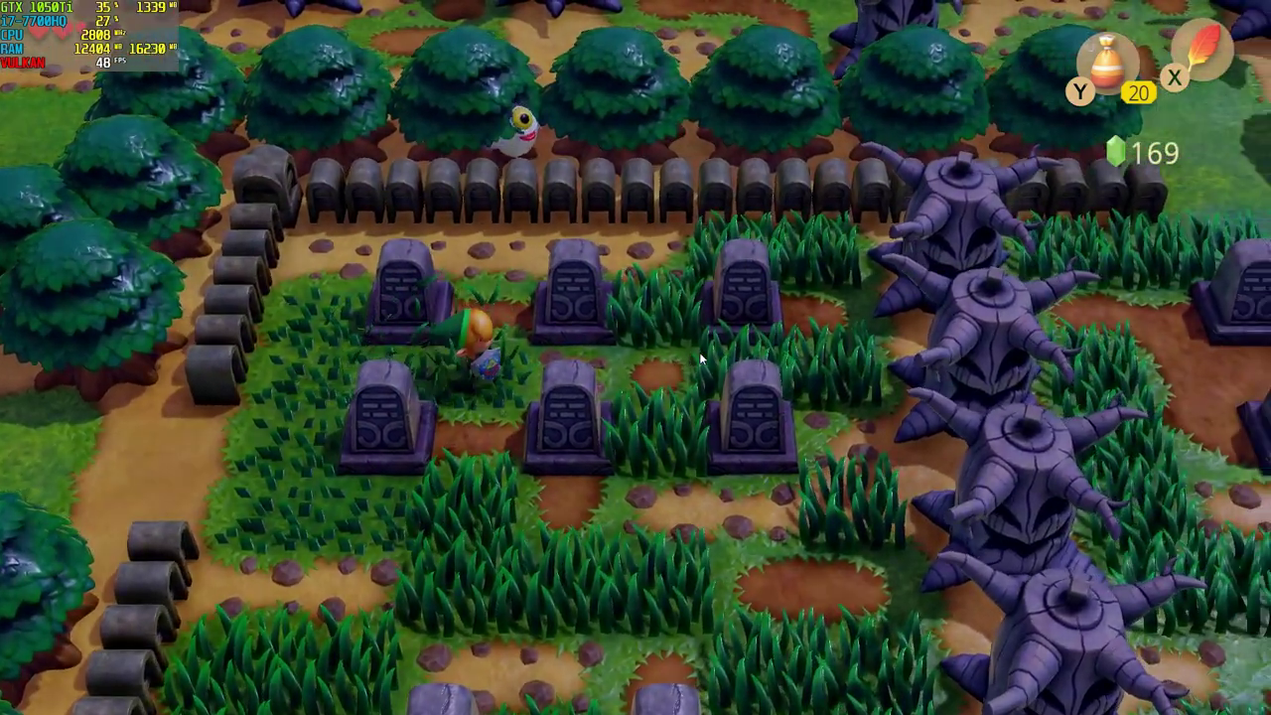
key(Down)
key(Right)
key(x)
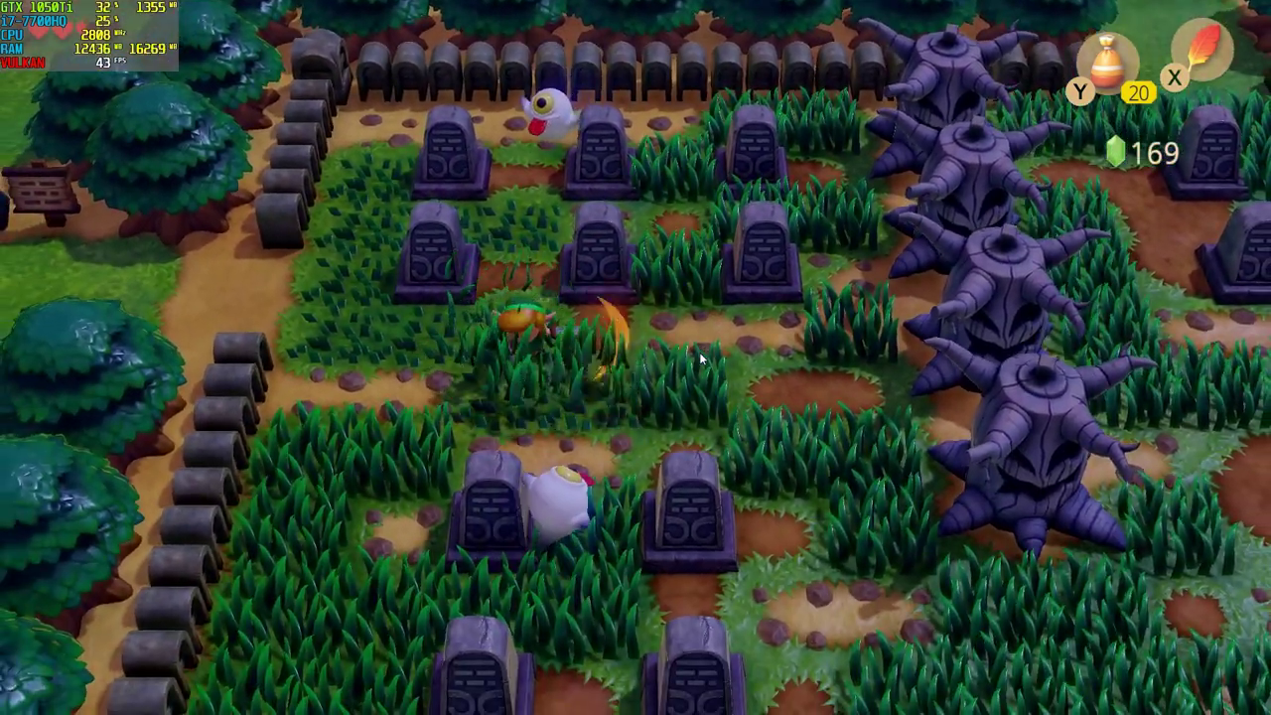
key(Down)
key(x)
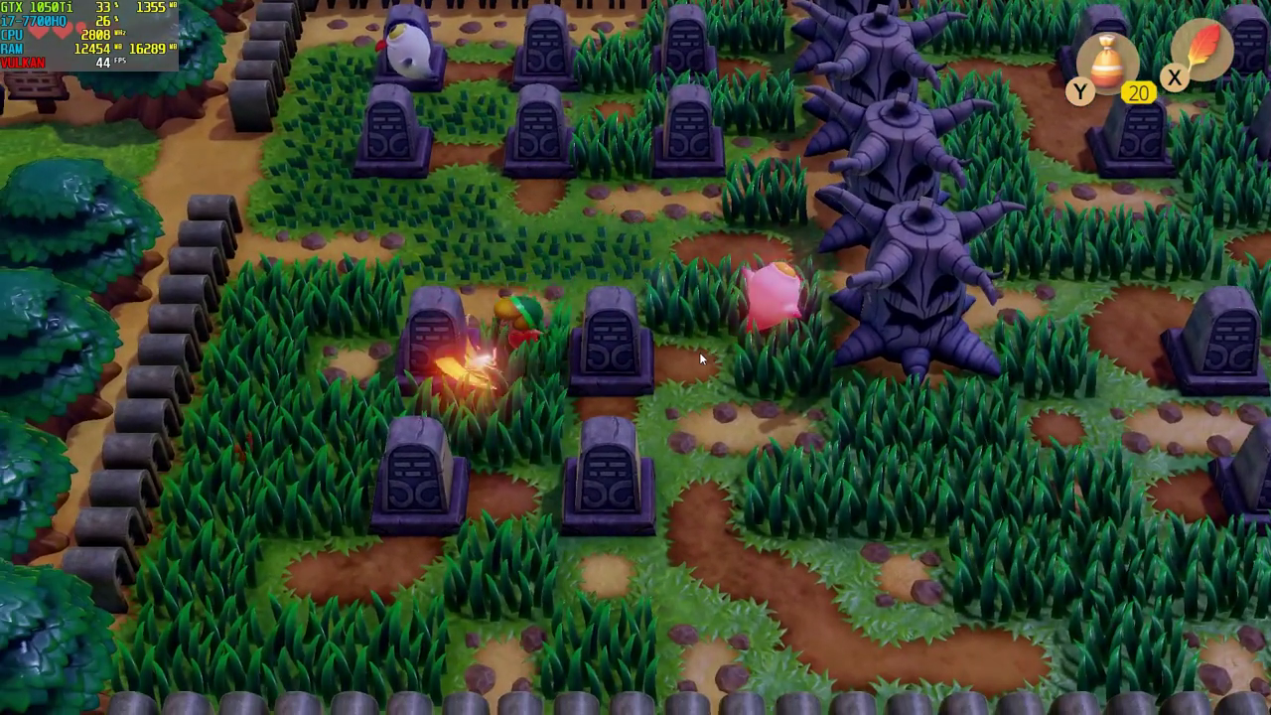
key(Right)
key(x)
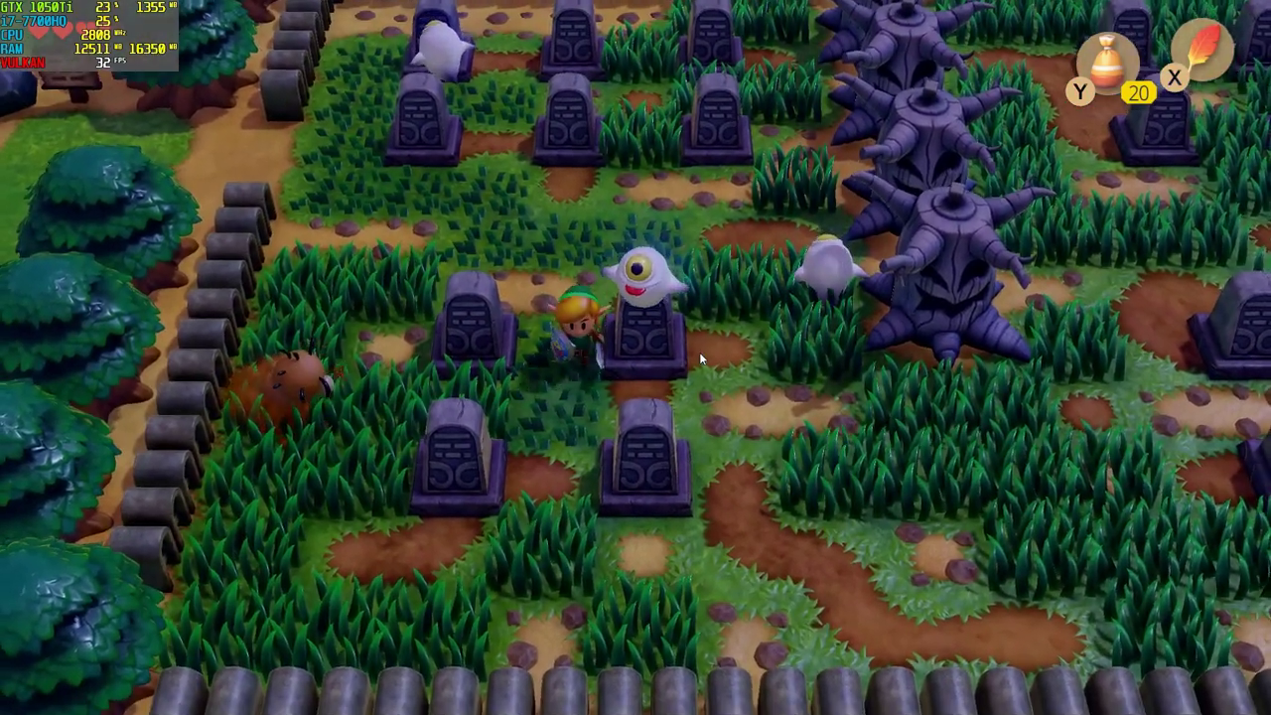
key(Left)
key(x)
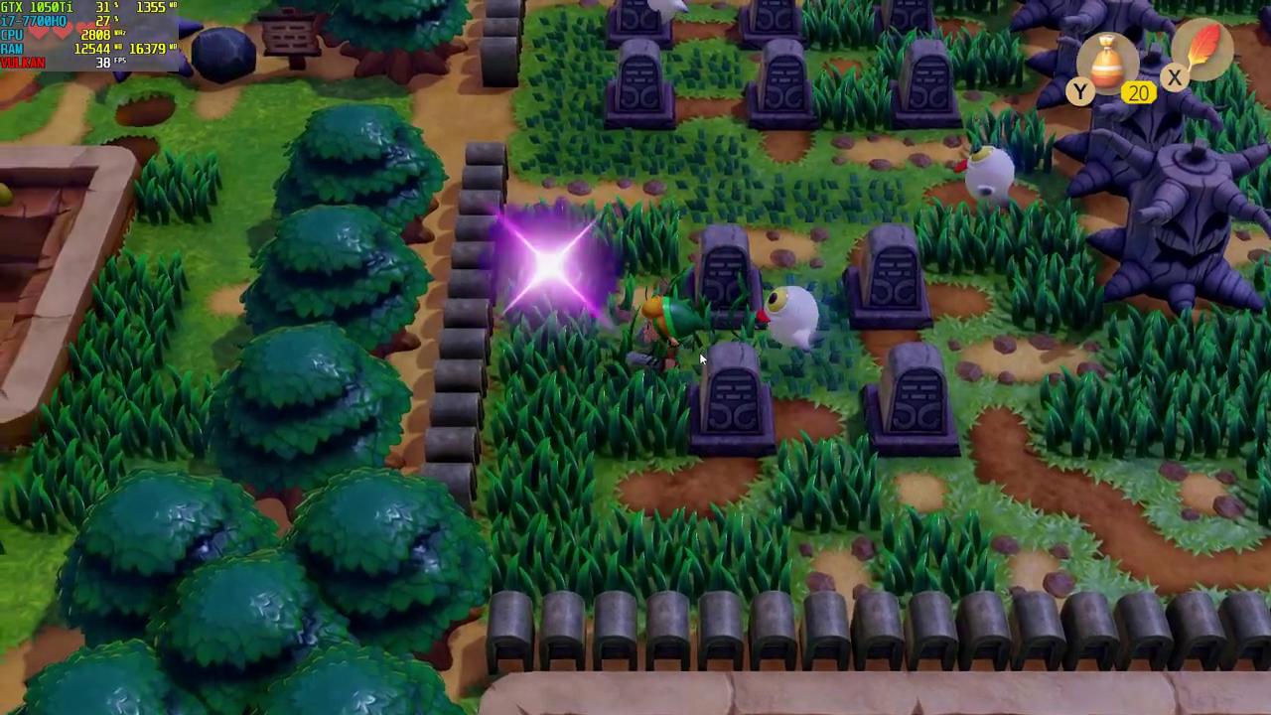
Lead Link out through the wall gap, past the skull dungeon, up to the pond
key(Left)
key(Up)
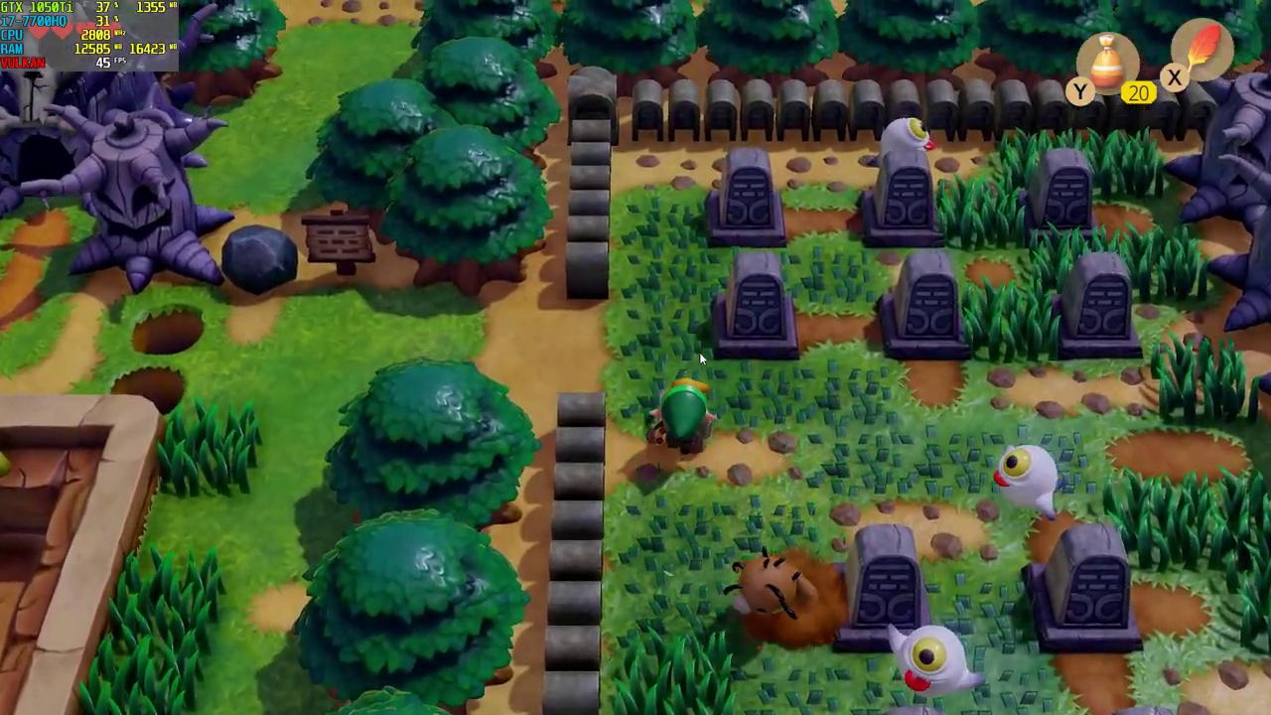
key(Left)
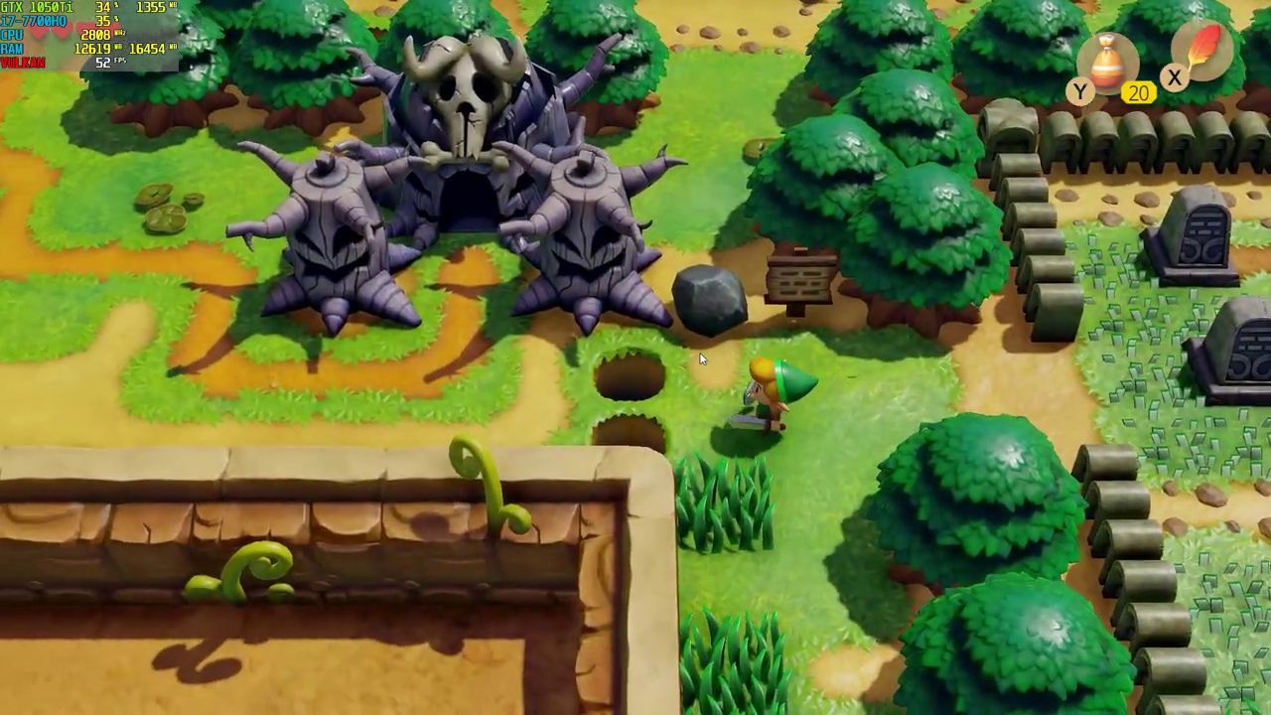
key(Left)
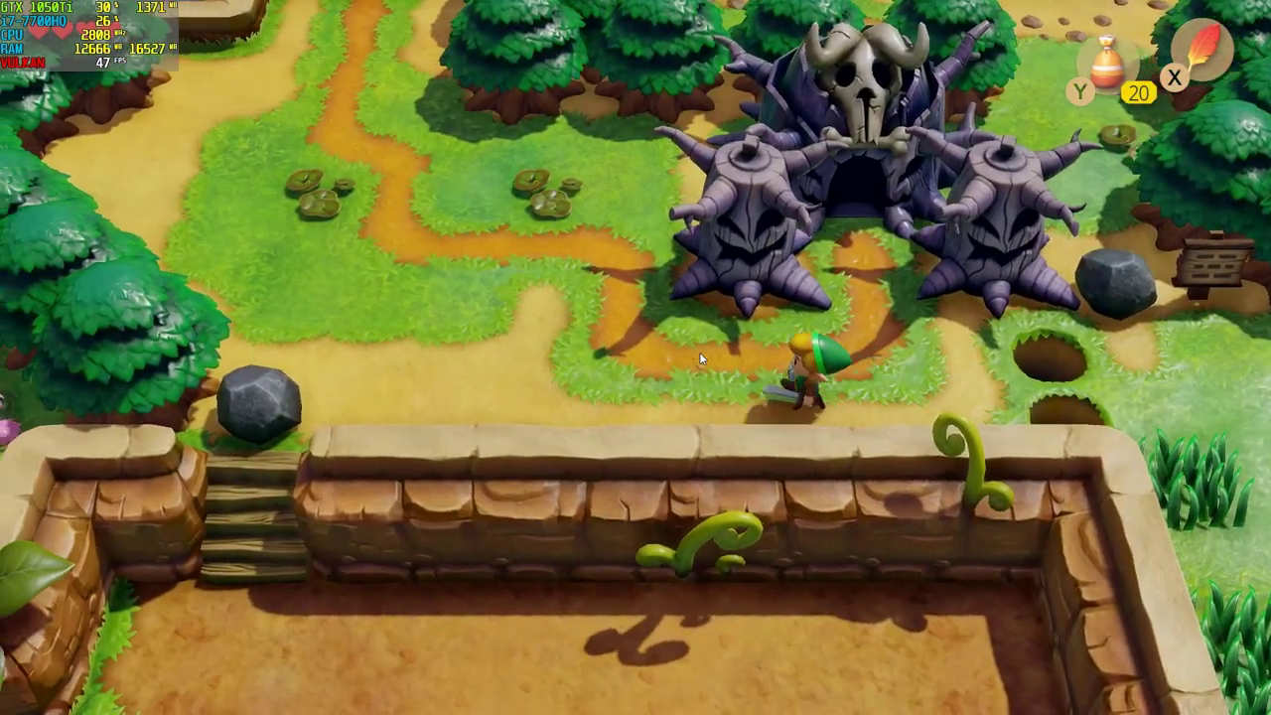
key(Left)
key(Up)
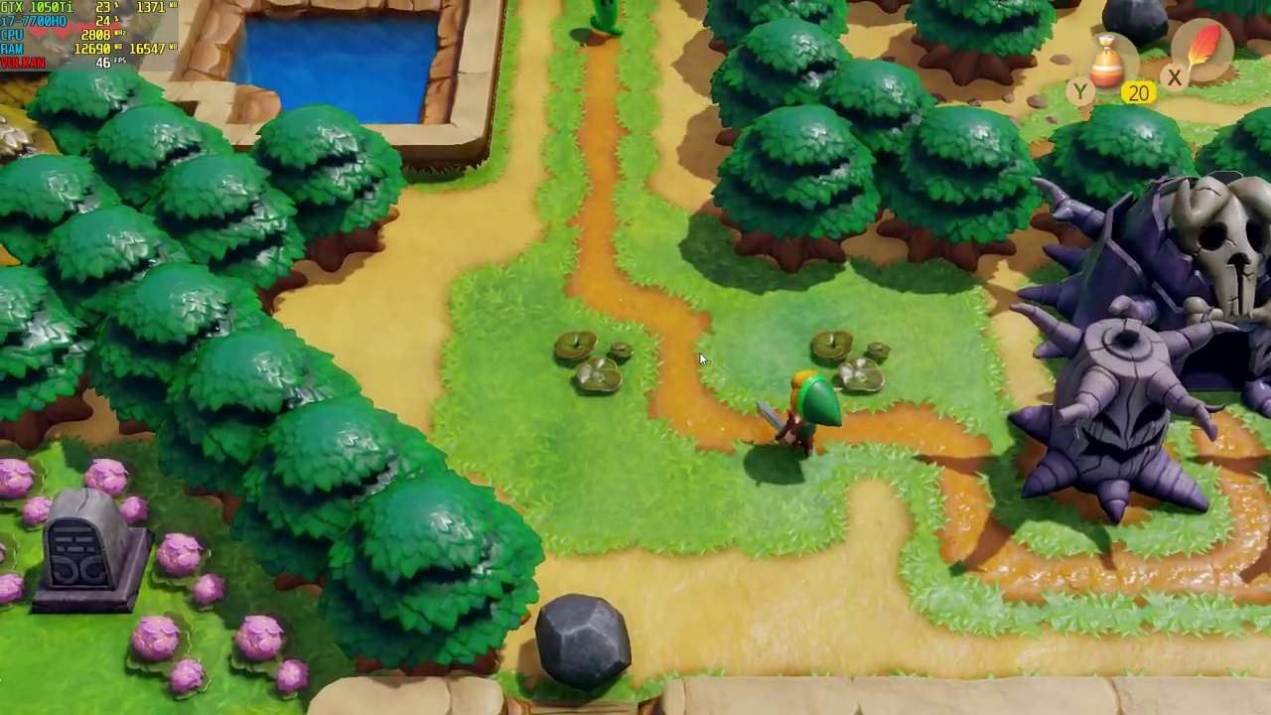
key(Up)
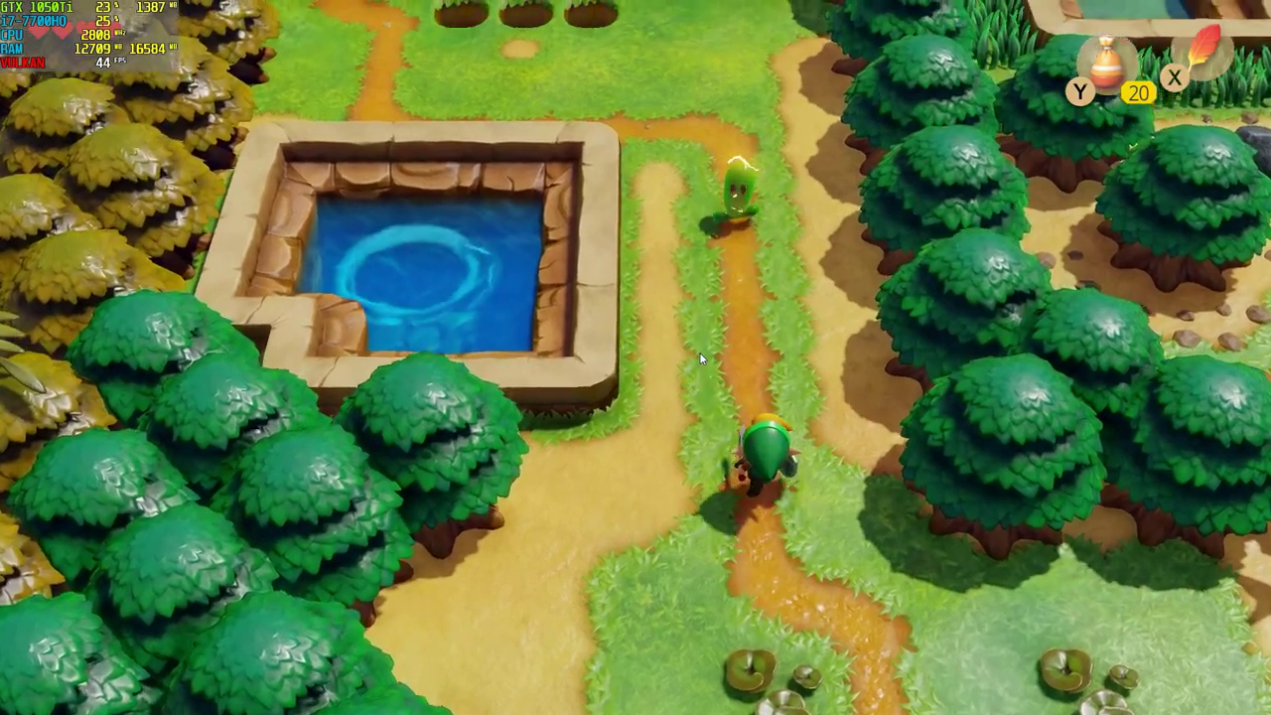
key(Up)
key(Right)
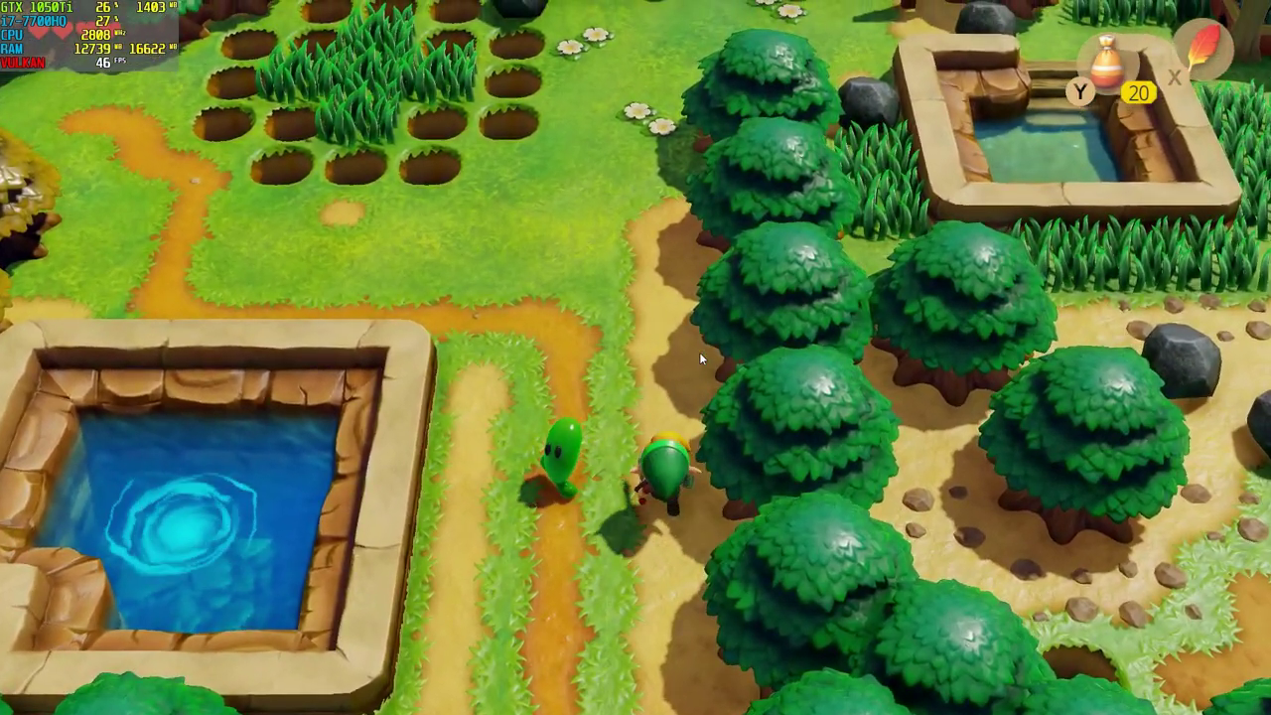